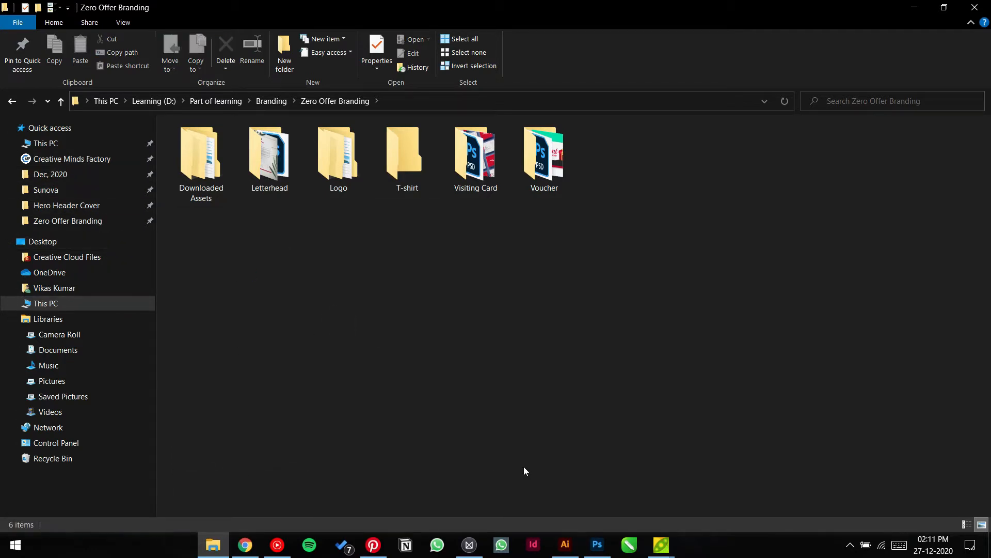
Step: Place the colour palette image from the Logo folder's Colors subfolder as an embedded object in the polo T-shirt mockup
{"action": "key", "text": "F9"}
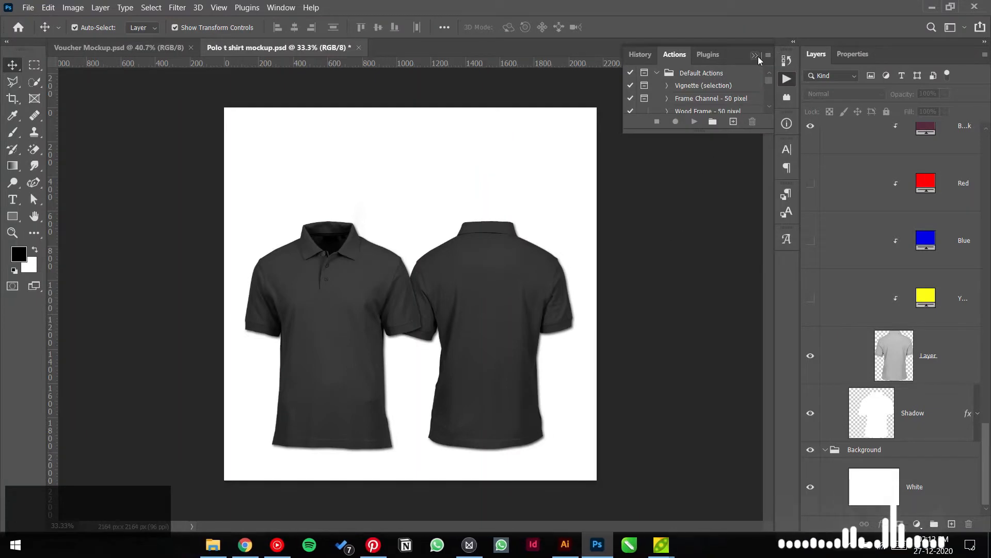
{"action": "left_click", "coordinate": [674, 188]}
{"action": "key", "text": "ctrl+0"}
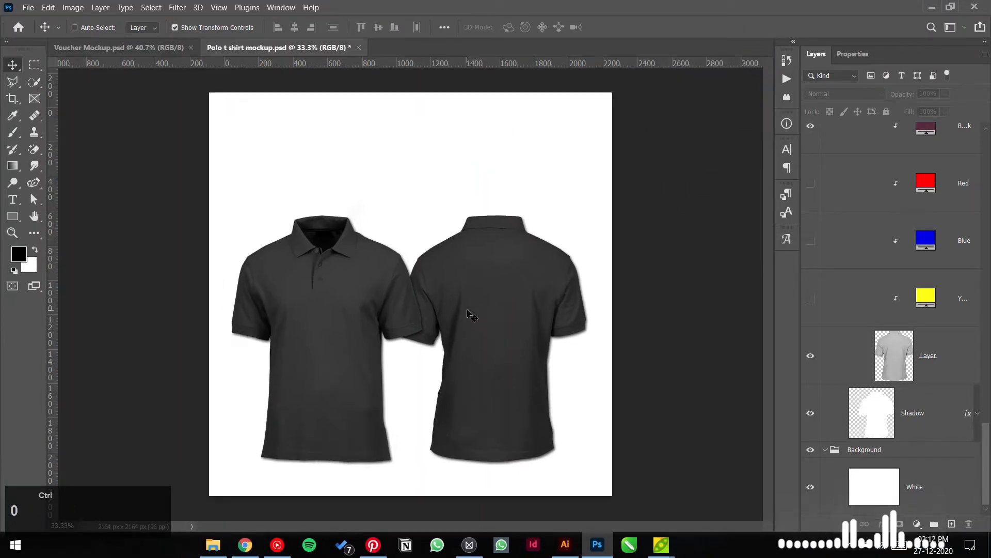
{"action": "left_click", "coordinate": [666, 197]}
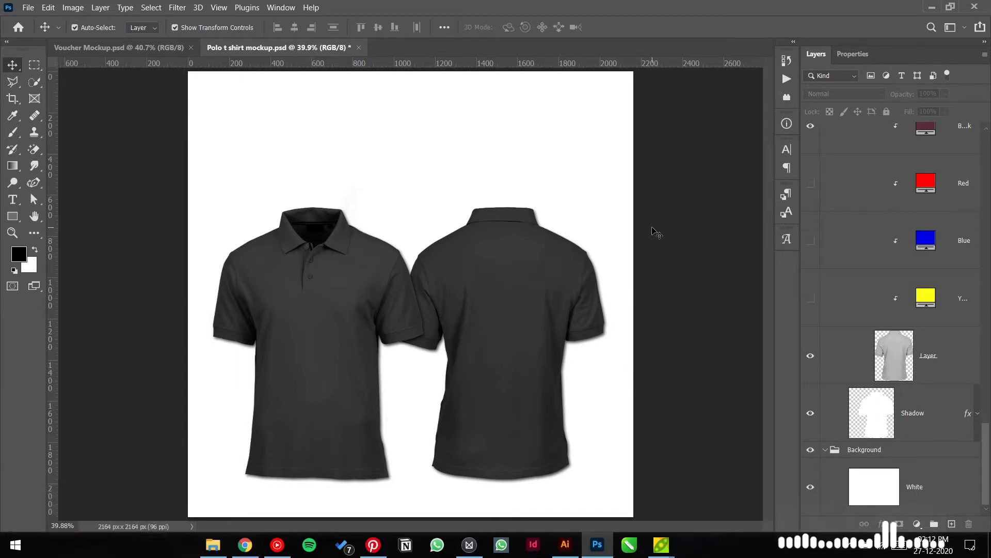
{"action": "left_click", "coordinate": [28, 7]}
{"action": "left_click", "coordinate": [83, 252]}
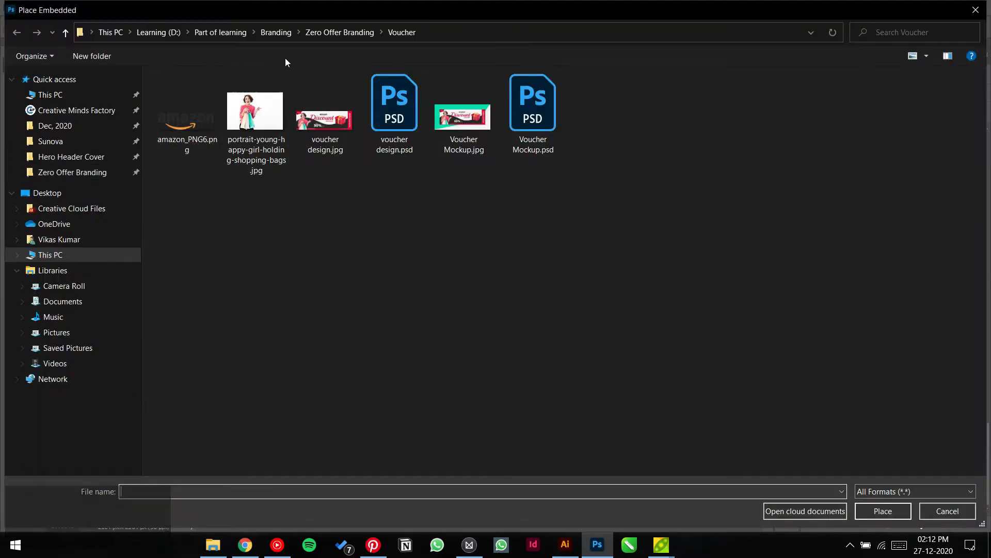
{"action": "left_click", "coordinate": [314, 33]}
{"action": "double_click", "coordinate": [330, 113]}
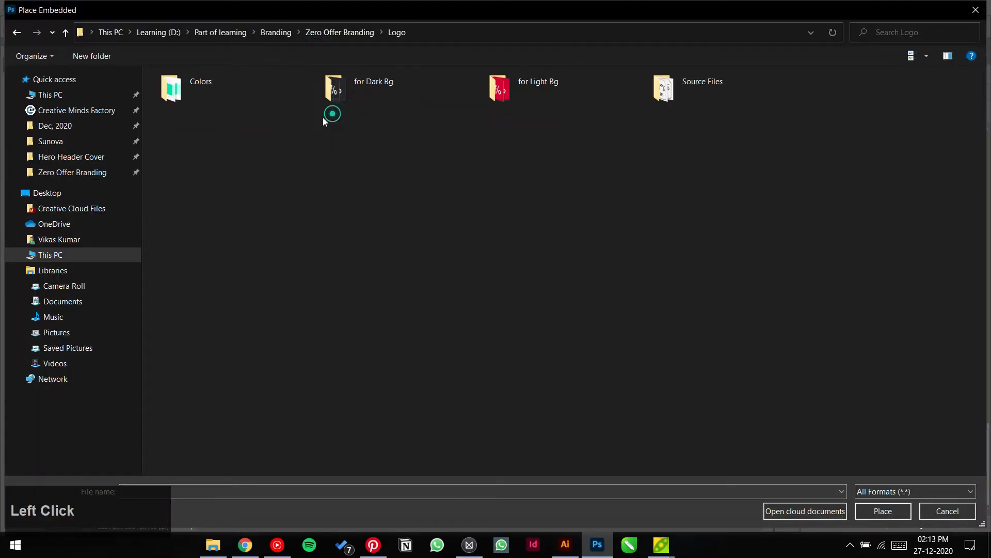
{"action": "double_click", "coordinate": [206, 88]}
{"action": "double_click", "coordinate": [197, 122]}
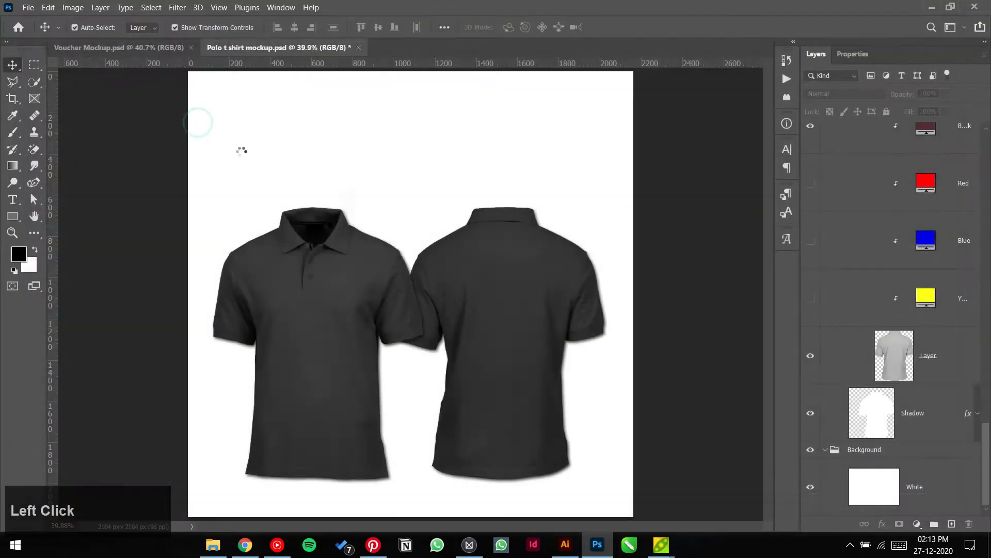
Step: Move the placed palette into the blank area above the shirts and scale it down to about 977 × 324 px
{"action": "left_click_drag", "start_coordinate": [239, 104], "coordinate": [321, 151]}
{"action": "key", "text": "ctrl+z"}
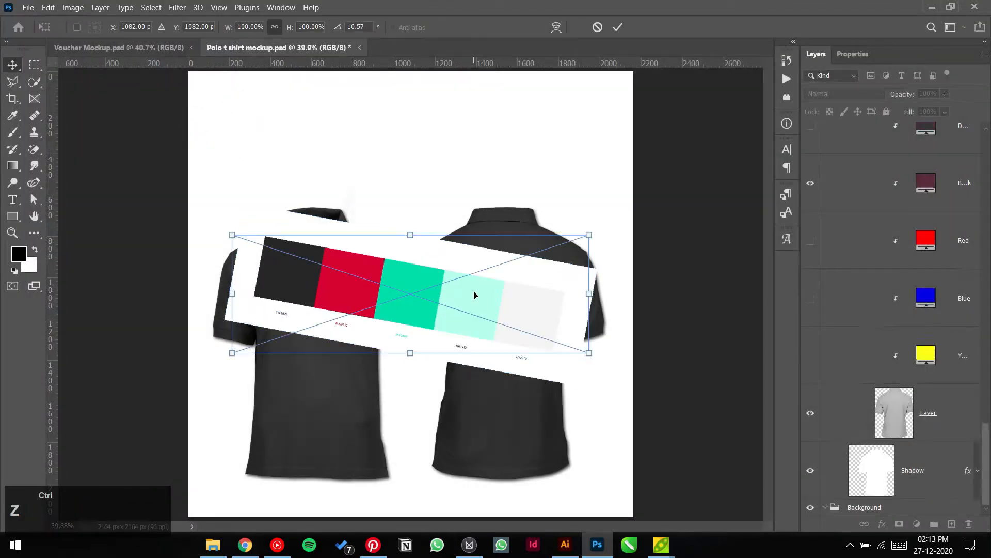
{"action": "left_click_drag", "start_coordinate": [460, 283], "coordinate": [444, 155]}
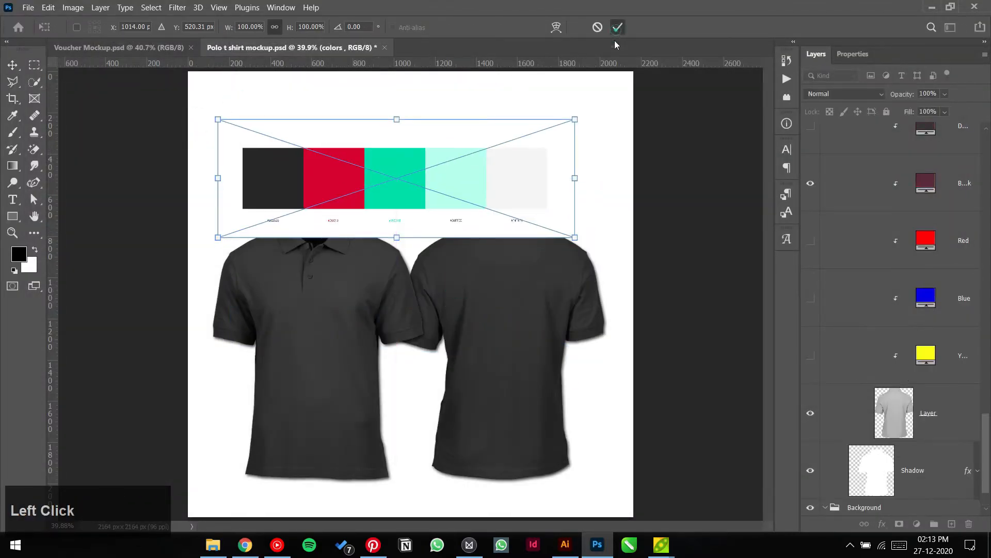
{"action": "left_click_drag", "start_coordinate": [568, 230], "coordinate": [418, 185]}
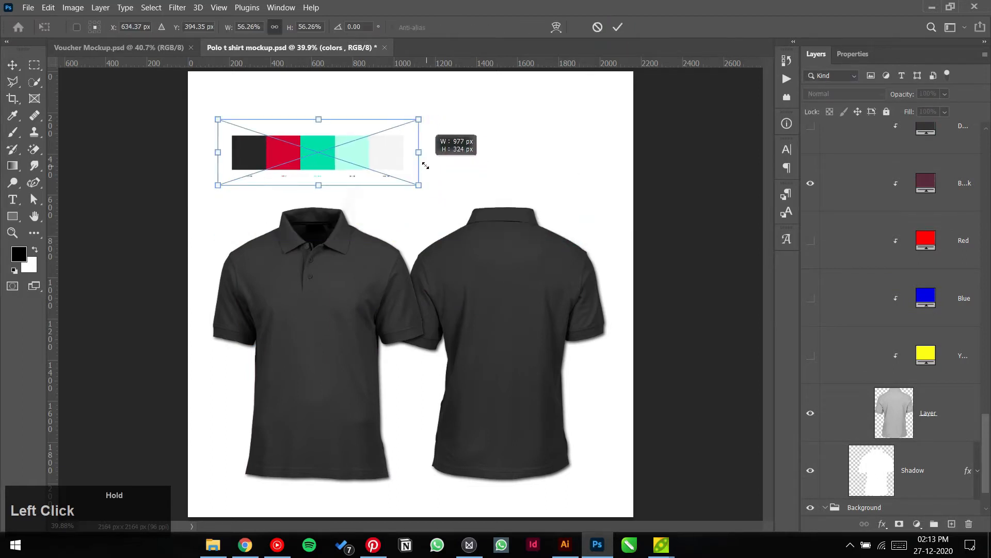
{"action": "left_click", "coordinate": [651, 131]}
Step: Open the overlay colour of the back shirt's Art Mask layer for editing
{"action": "left_click", "coordinate": [475, 314]}
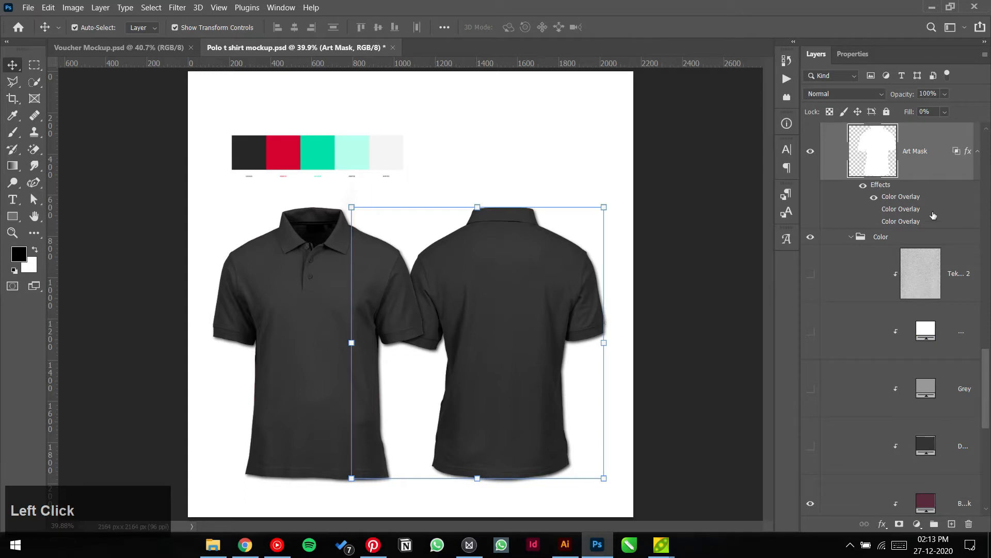
{"action": "double_click", "coordinate": [902, 202]}
{"action": "left_click", "coordinate": [792, 186]}
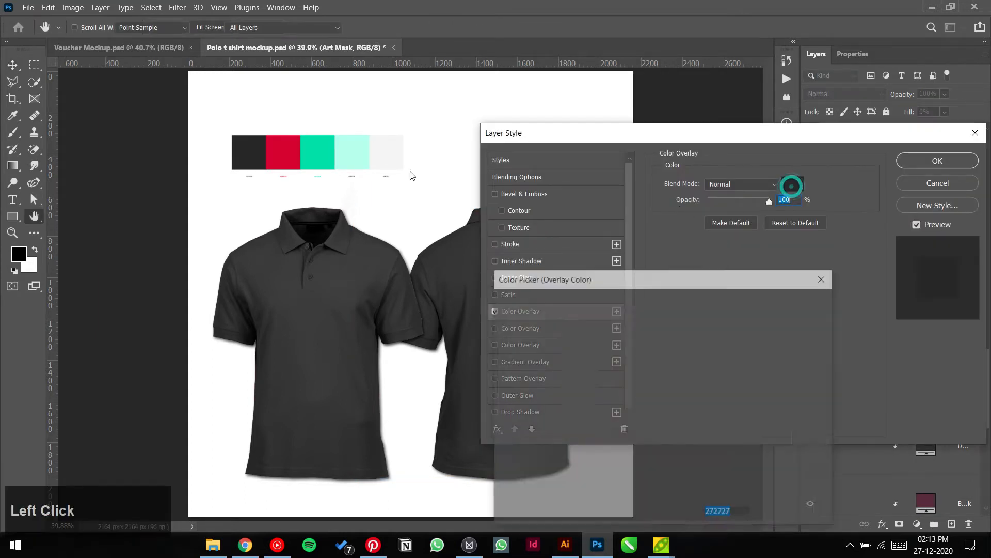
Step: Try the palette's green, mint and red swatches as the back shirt's overlay colour
{"action": "left_click", "coordinate": [322, 144]}
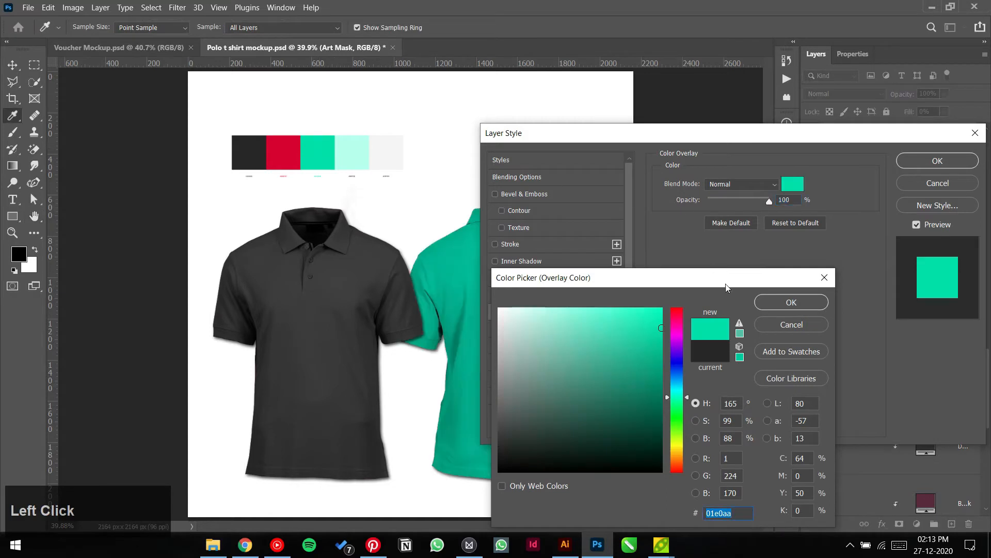
{"action": "left_click", "coordinate": [364, 143]}
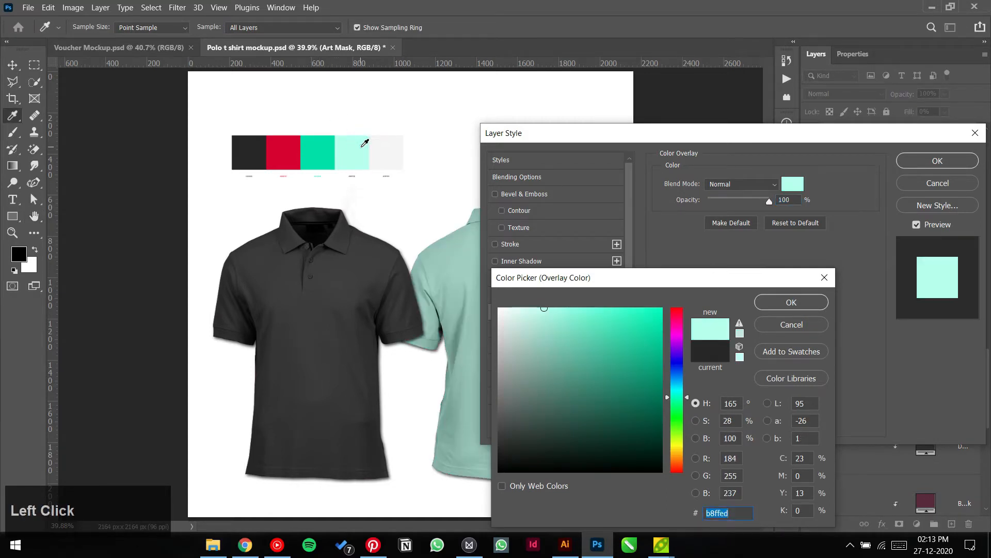
{"action": "left_click", "coordinate": [326, 143]}
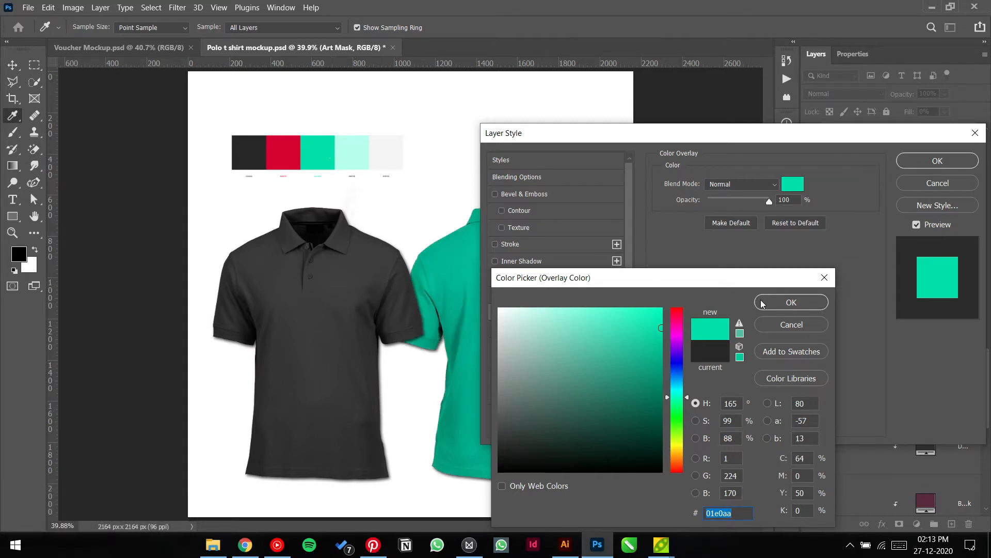
{"action": "left_click", "coordinate": [286, 150]}
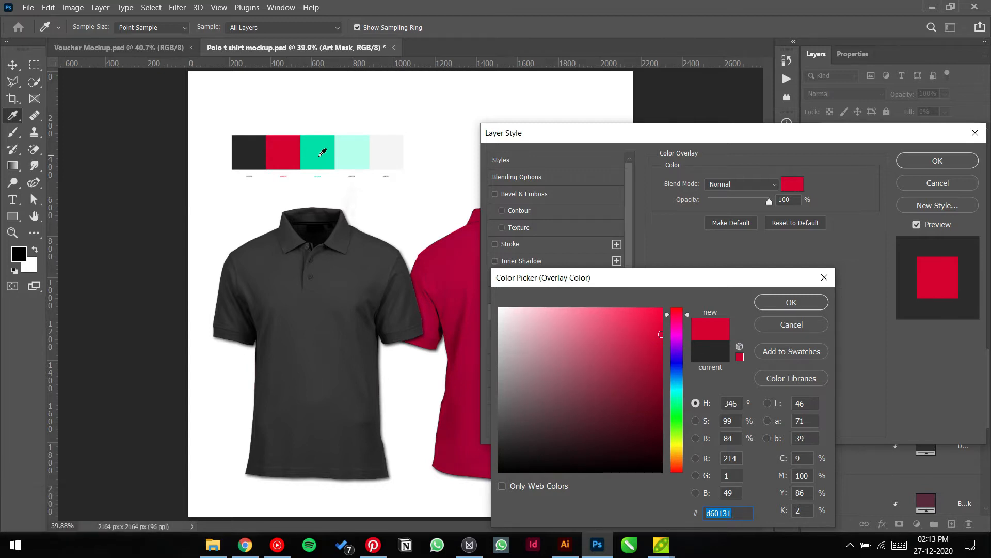
{"action": "left_click", "coordinate": [320, 153]}
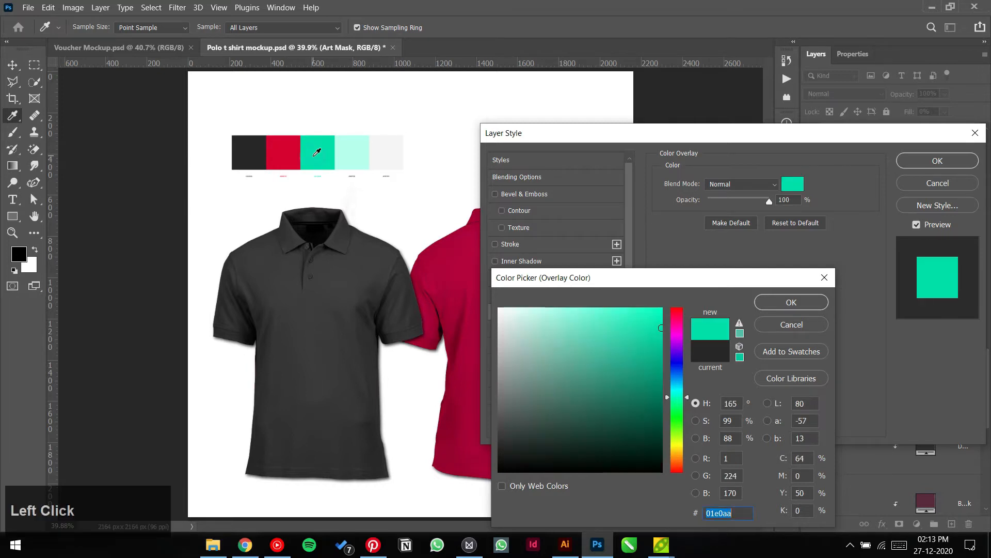
{"action": "left_click", "coordinate": [346, 147]}
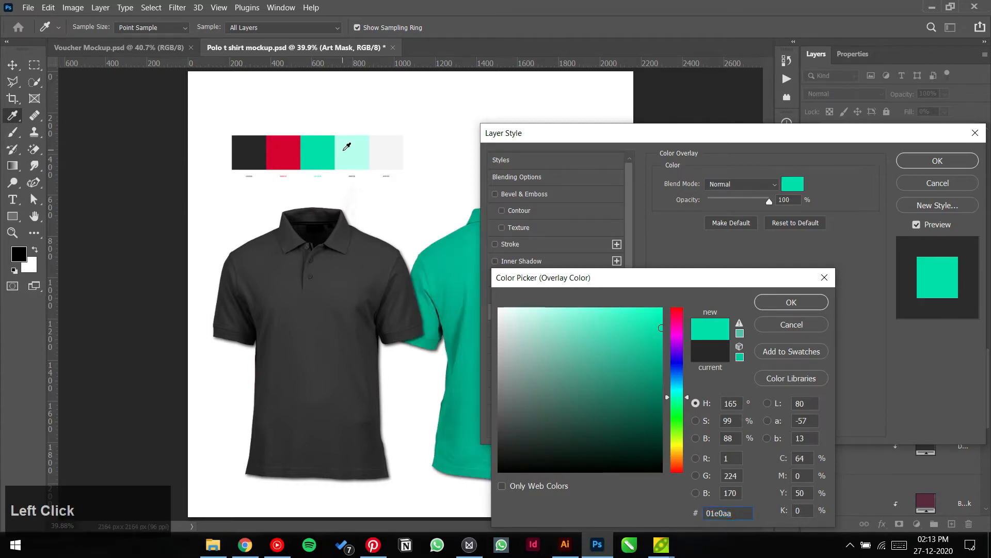
{"action": "left_click", "coordinate": [313, 150]}
Step: Set the back shirt's colour overlay to the palette's red, d60131, and apply the layer style
{"action": "left_click", "coordinate": [283, 154]}
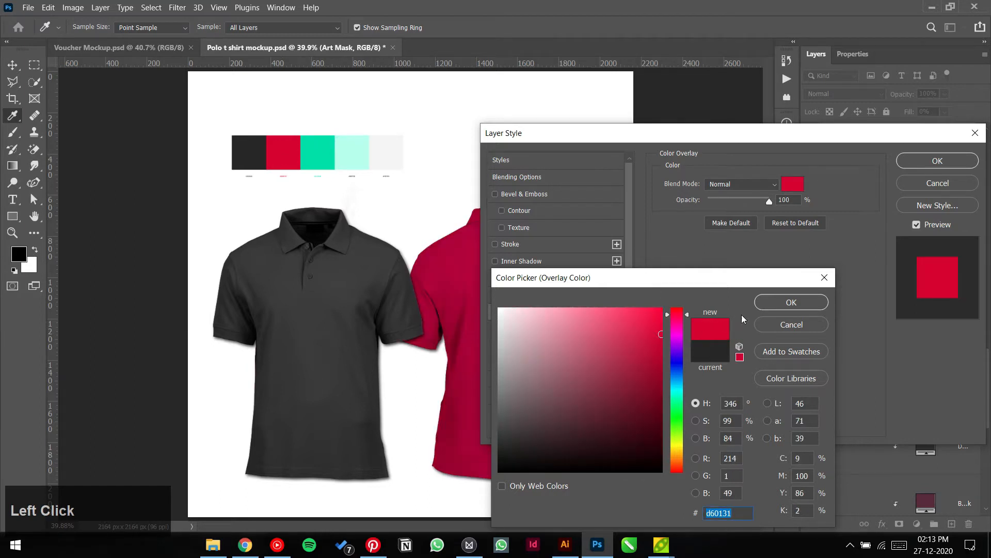
{"action": "left_click", "coordinate": [773, 299]}
{"action": "left_click", "coordinate": [937, 160]}
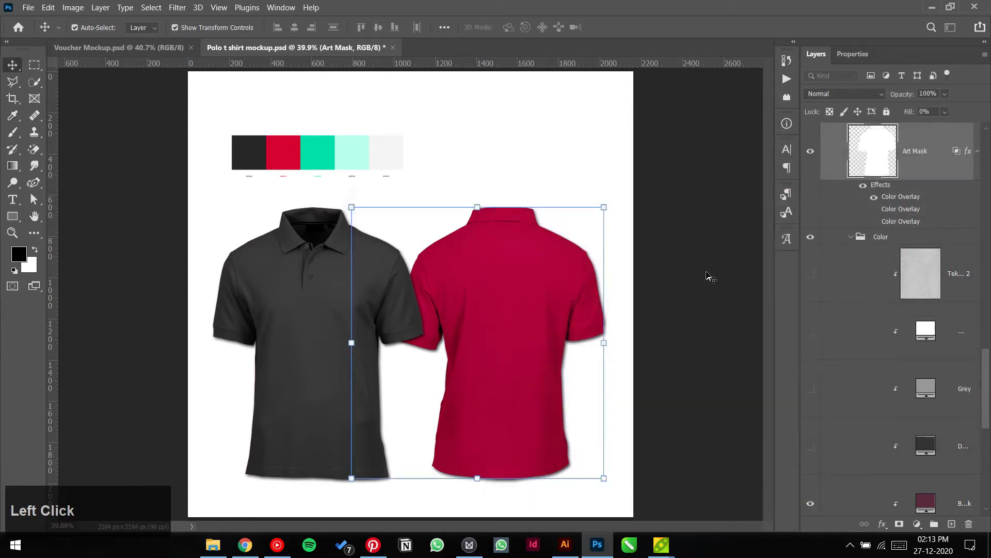
Step: Set the Color Overlay of the front shirt's Art Mask layer to the palette's red, d60131
{"action": "scroll", "coordinate": [938, 205], "scroll_direction": "up", "scroll_amount": 3}
{"action": "left_click", "coordinate": [272, 288]}
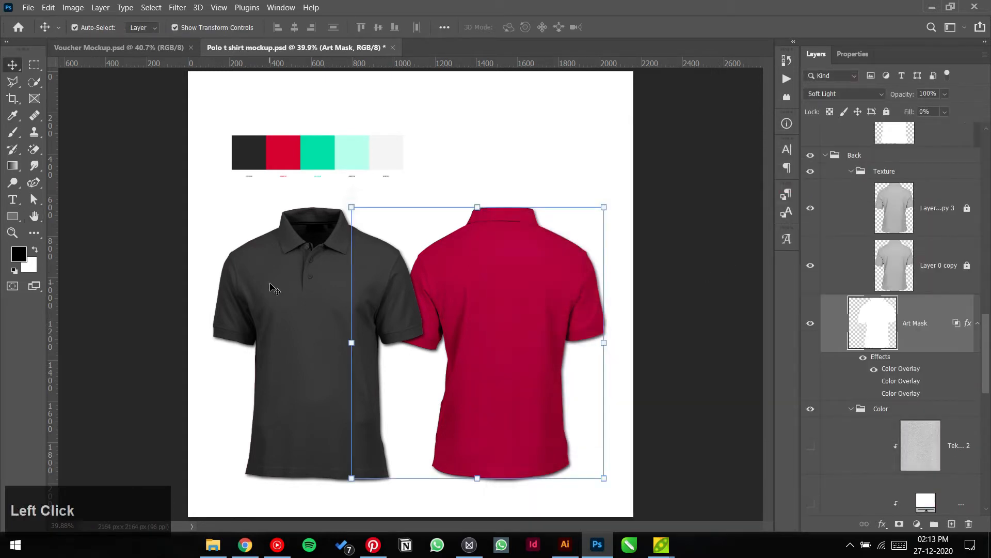
{"action": "left_click", "coordinate": [896, 316]}
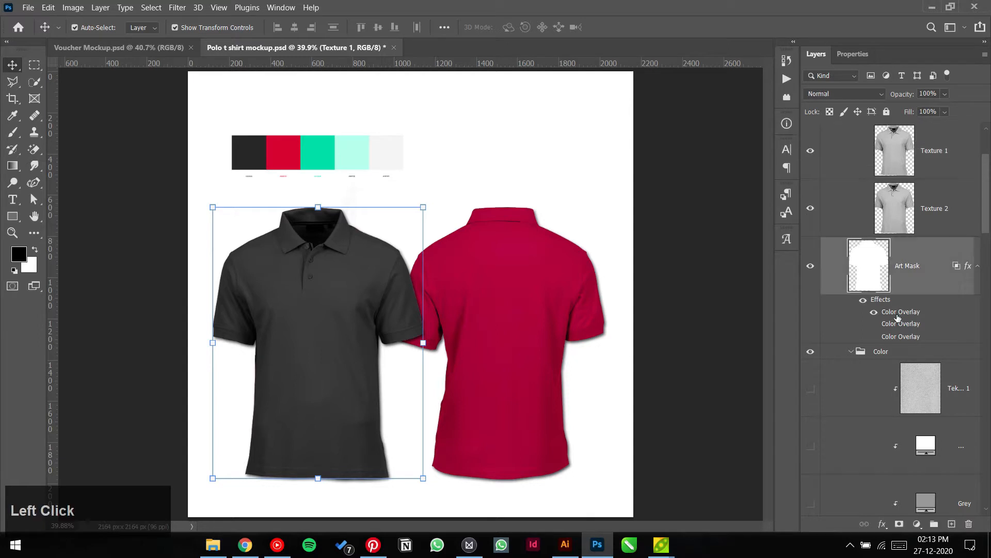
{"action": "double_click", "coordinate": [901, 311]}
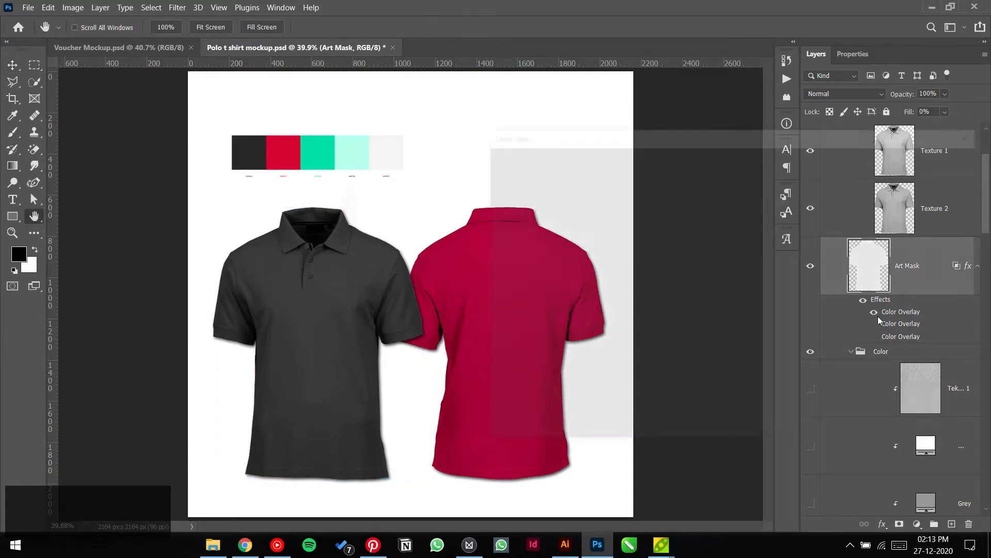
{"action": "left_click", "coordinate": [793, 185]}
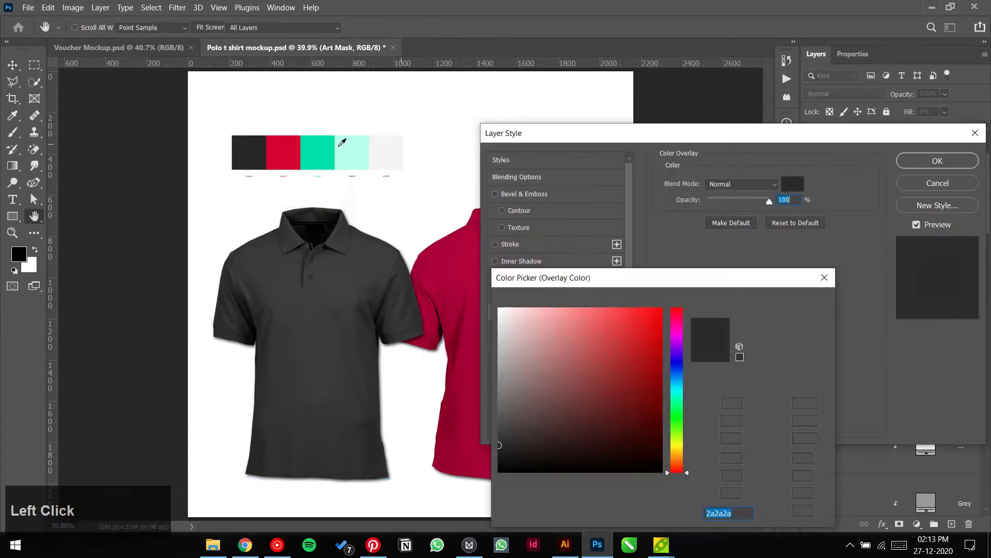
{"action": "left_click", "coordinate": [284, 152]}
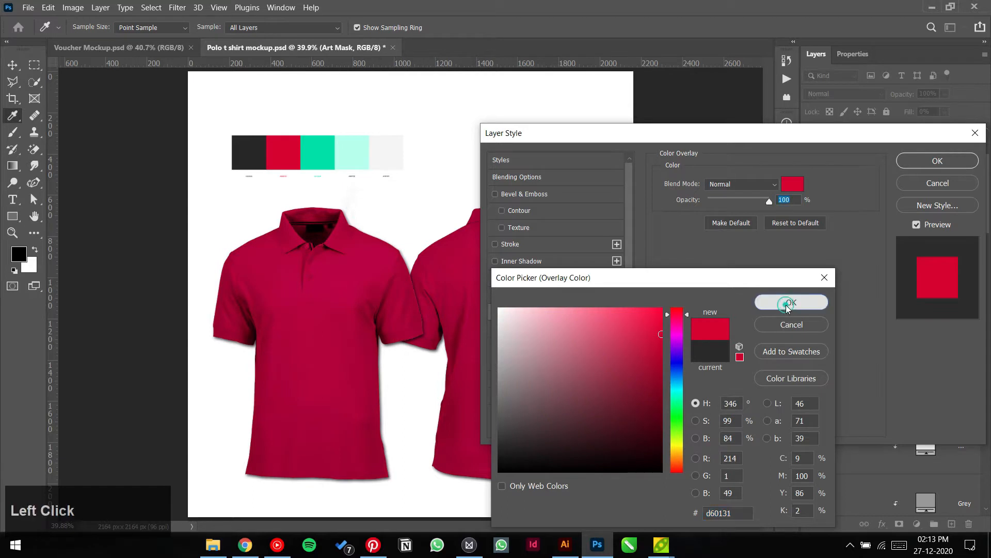
{"action": "left_click", "coordinate": [790, 303]}
{"action": "left_click", "coordinate": [956, 160]}
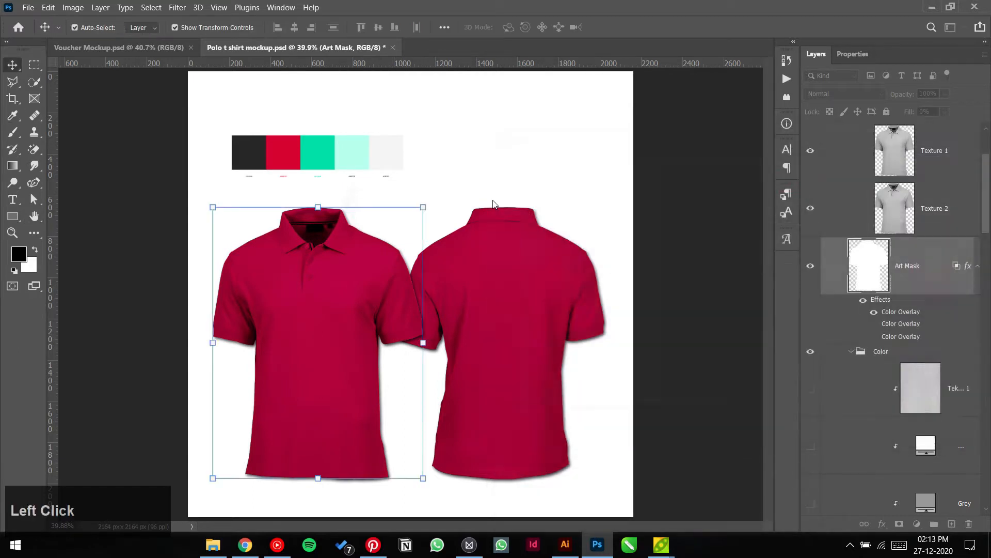
Step: Delete the placed colour palette from the mockup
{"action": "left_click", "coordinate": [385, 163]}
{"action": "key", "text": "Delete"}
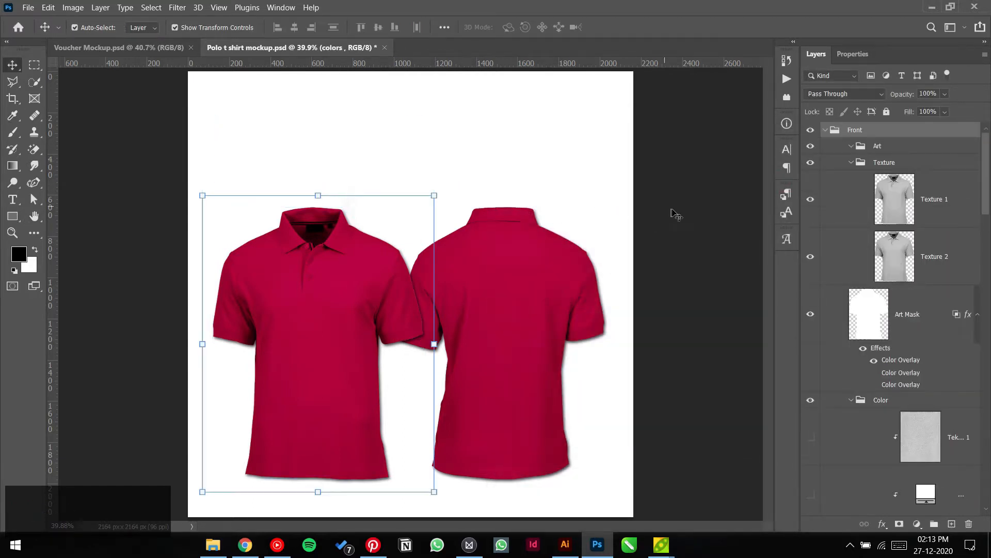
{"action": "left_click_drag", "start_coordinate": [683, 182], "coordinate": [347, 384]}
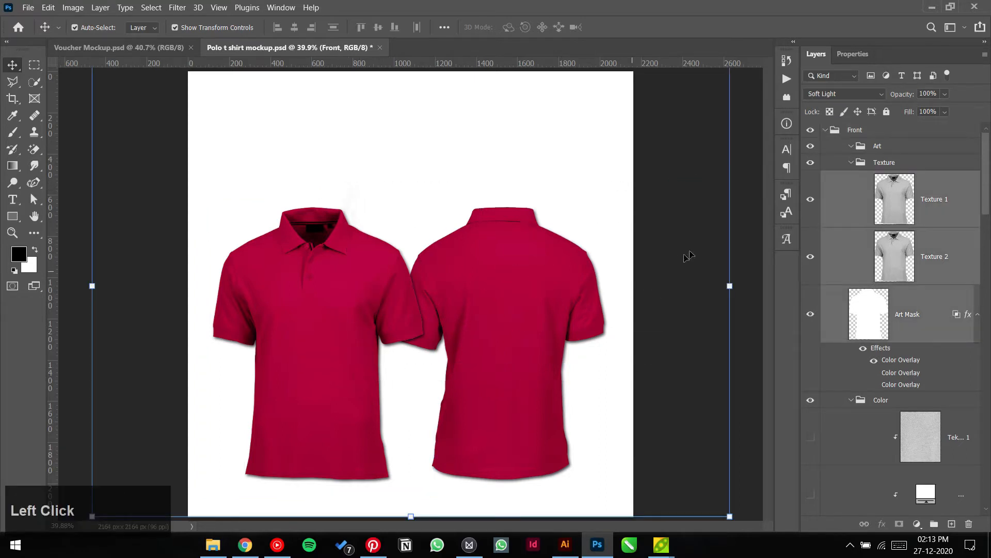
{"action": "left_click", "coordinate": [746, 197]}
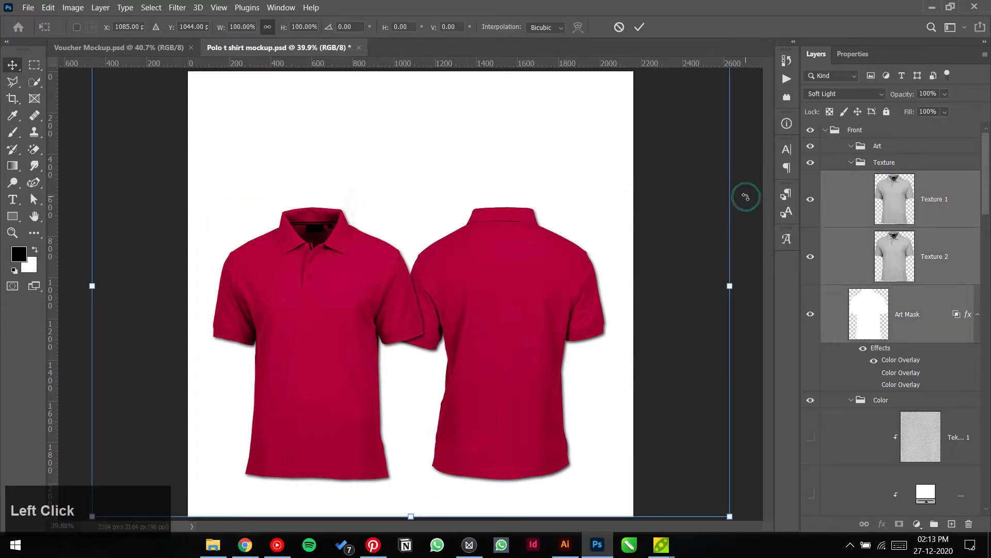
{"action": "left_click", "coordinate": [619, 27]}
Step: Try to move both shirts up slightly after selecting their layers without the white background, then undo the move
{"action": "scroll", "coordinate": [677, 182], "scroll_direction": "down", "scroll_amount": 2}
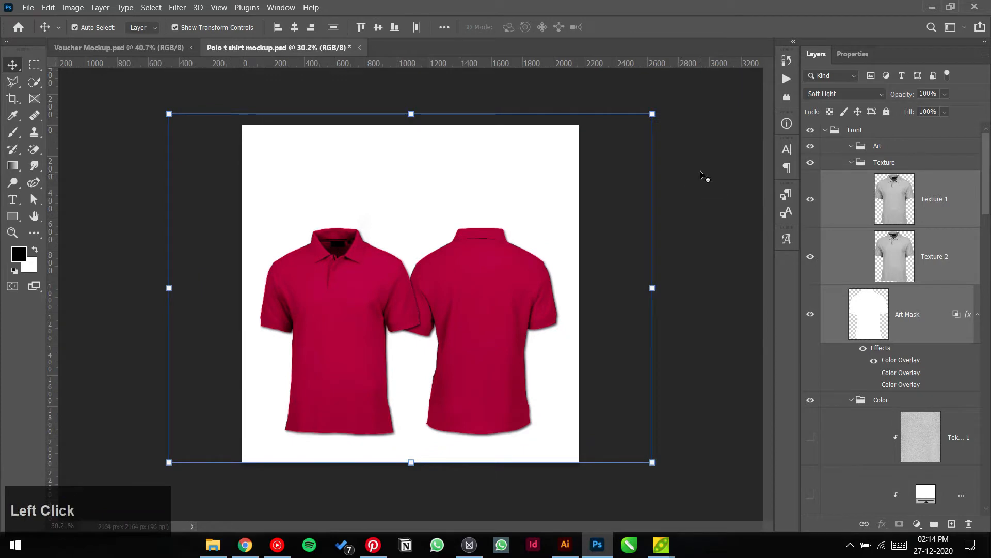
{"action": "left_click", "coordinate": [701, 171]}
{"action": "left_click_drag", "start_coordinate": [706, 157], "coordinate": [163, 458]}
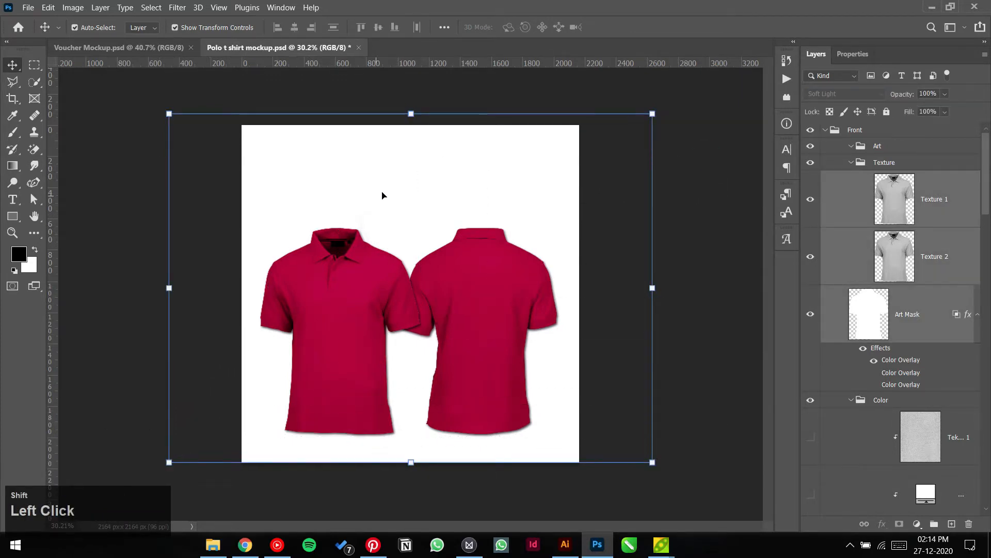
{"action": "left_click_drag", "start_coordinate": [478, 301], "coordinate": [484, 268]}
{"action": "key", "text": "ctrl+z"}
{"action": "left_click", "coordinate": [715, 180]}
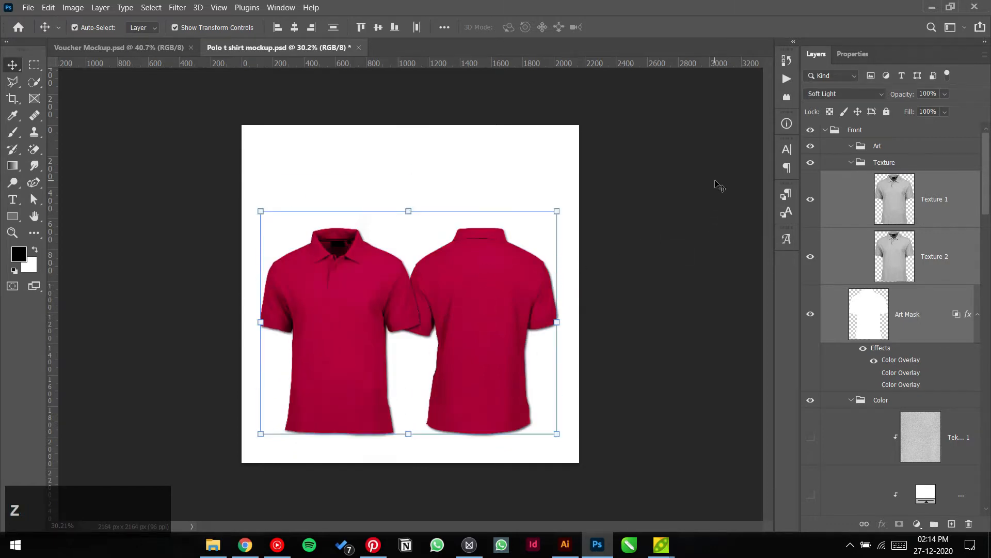
Step: Collapse the Front and Back groups and lock them together with the Background group
{"action": "scroll", "coordinate": [876, 156], "scroll_direction": "up", "scroll_amount": 1}
{"action": "left_click", "coordinate": [826, 130]}
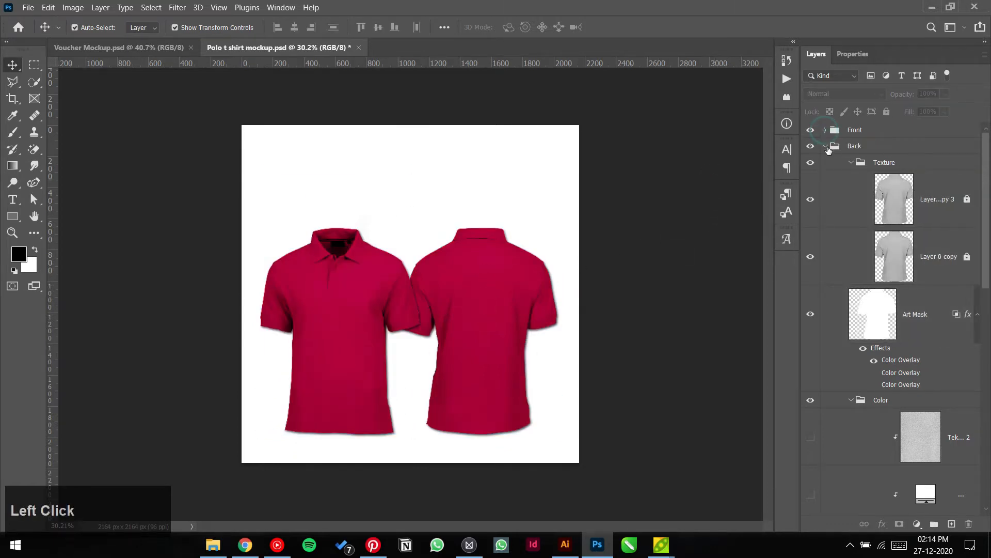
{"action": "left_click", "coordinate": [825, 147]}
{"action": "left_click", "coordinate": [888, 132]}
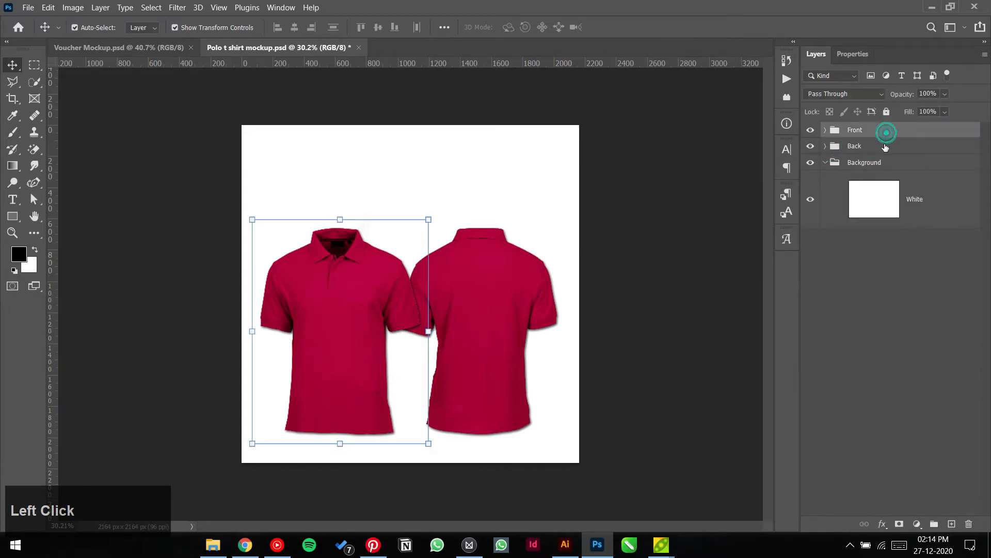
{"action": "left_click", "coordinate": [885, 146], "text": "shift"}
{"action": "left_click", "coordinate": [884, 164], "text": "shift"}
{"action": "left_click", "coordinate": [888, 113]}
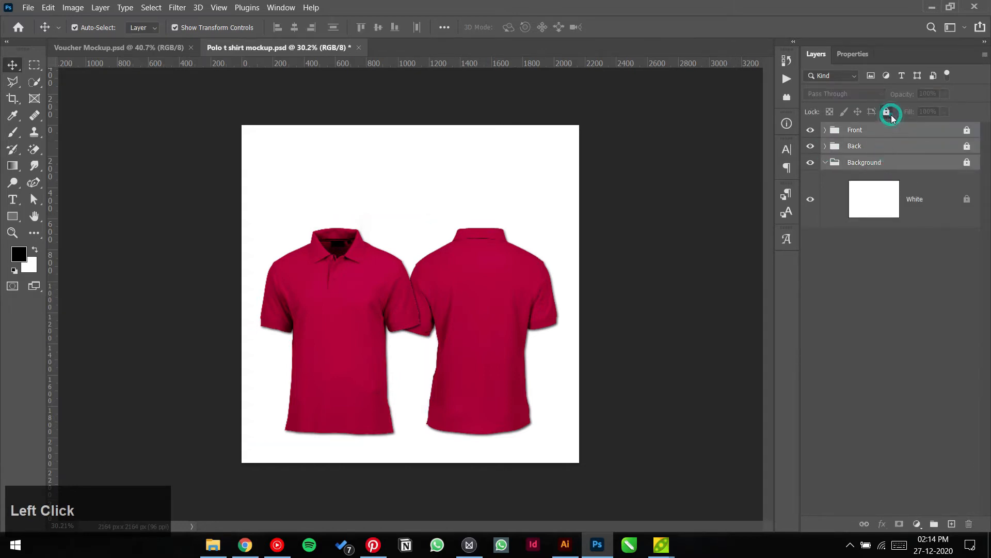
Step: Select both shirts' layers without the white background and move them up together on the canvas
{"action": "left_click_drag", "start_coordinate": [722, 201], "coordinate": [112, 452]}
{"action": "left_click", "coordinate": [488, 169], "text": "shift"}
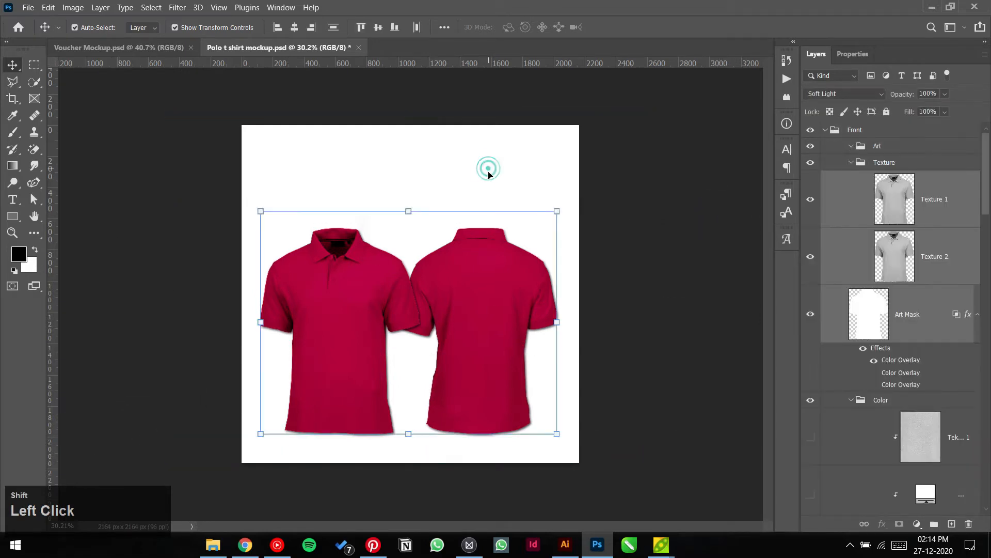
{"action": "left_click_drag", "start_coordinate": [485, 296], "coordinate": [488, 264]}
Step: Try to align the shirts' layers to the horizontal centre of the canvas, then undo the alignment and deselect
{"action": "key", "text": "ctrl+a"}
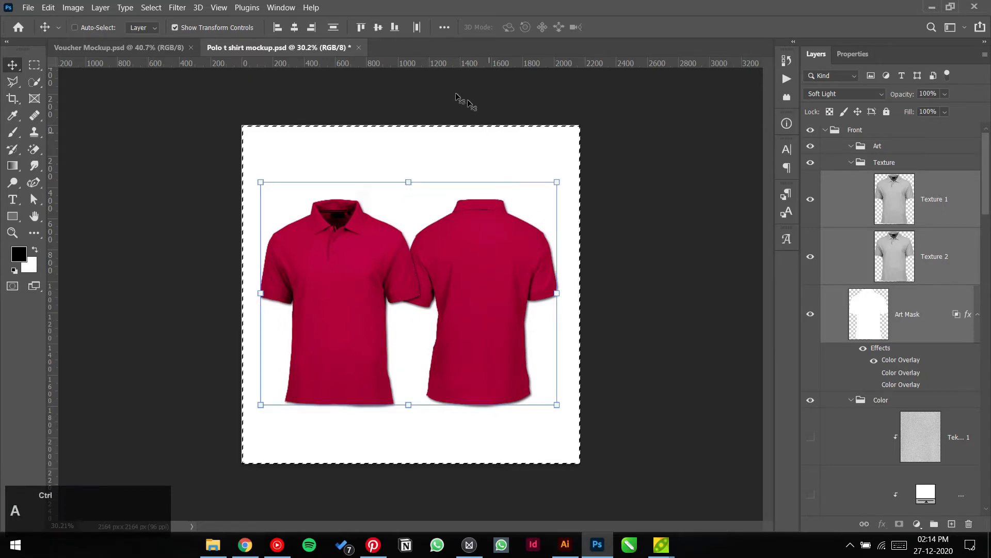
{"action": "left_click", "coordinate": [294, 28]}
{"action": "key", "text": "ctrl+z"}
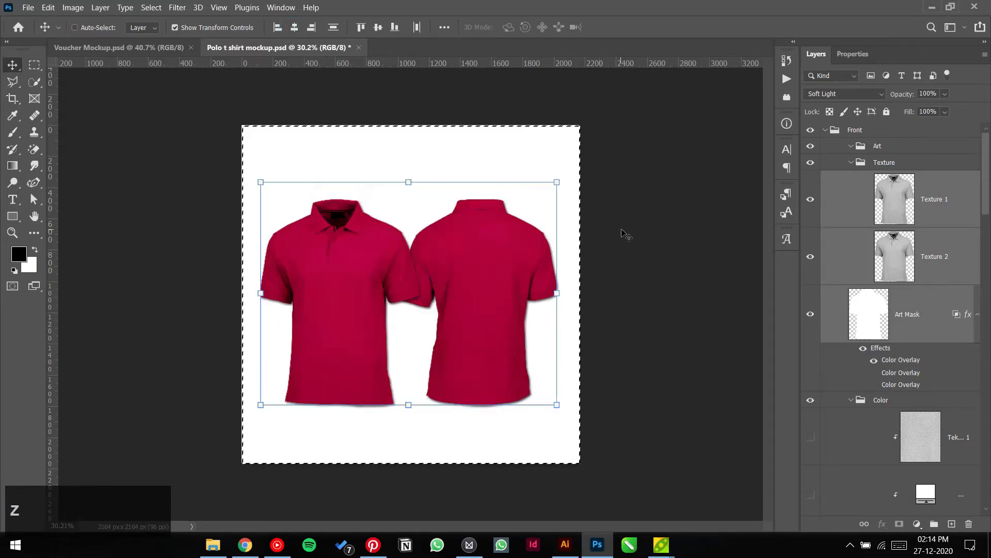
{"action": "left_click", "coordinate": [633, 225]}
{"action": "key", "text": "ctrl+d"}
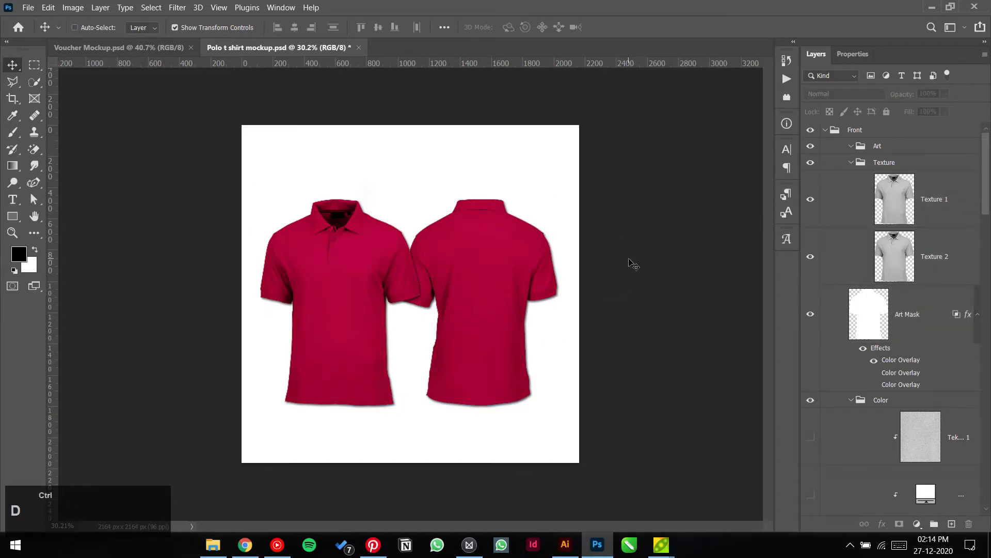
Step: Collapse the Color group inside the Front group and delete it
{"action": "key", "text": "ctrl+0"}
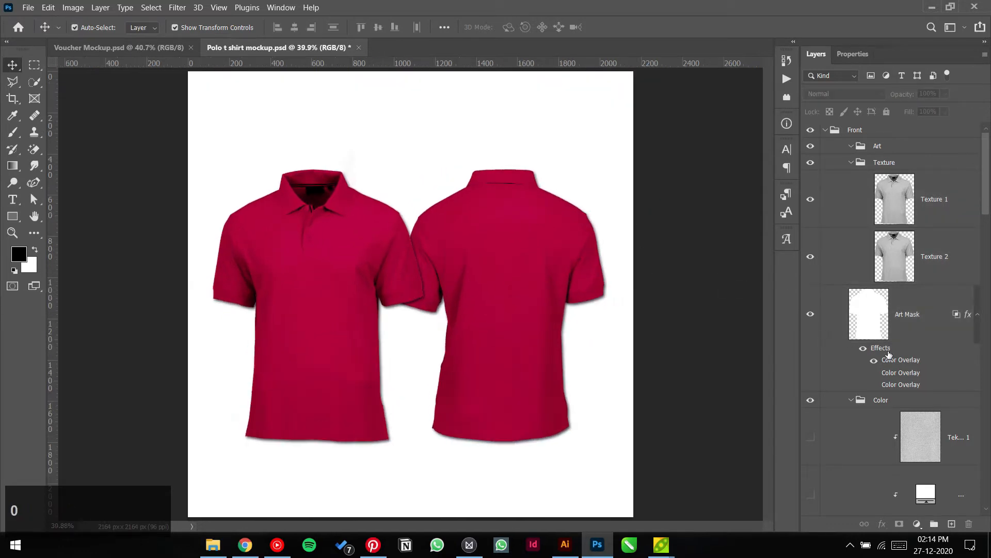
{"action": "scroll", "coordinate": [896, 361], "scroll_direction": "down", "scroll_amount": 3}
{"action": "scroll", "coordinate": [868, 183], "scroll_direction": "up", "scroll_amount": 2}
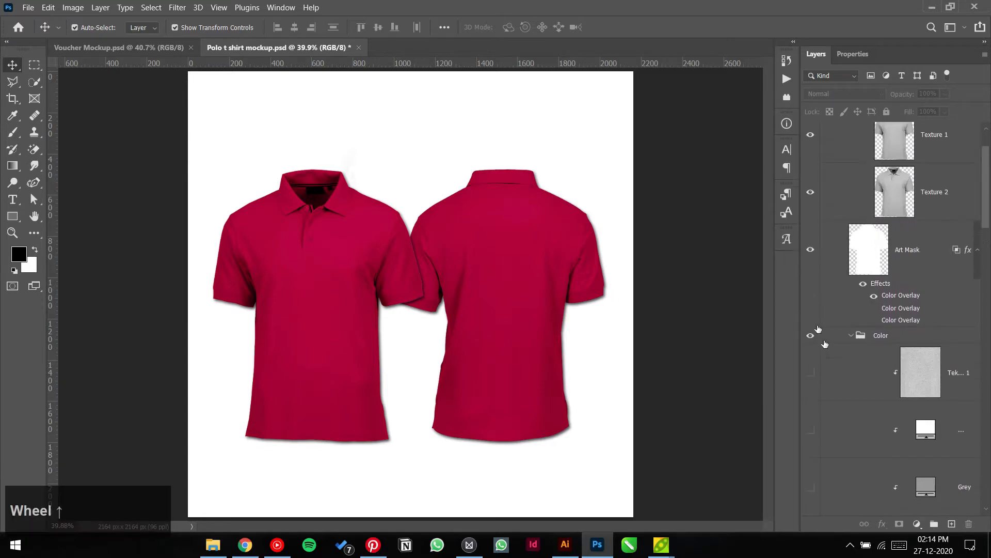
{"action": "left_click", "coordinate": [851, 336]}
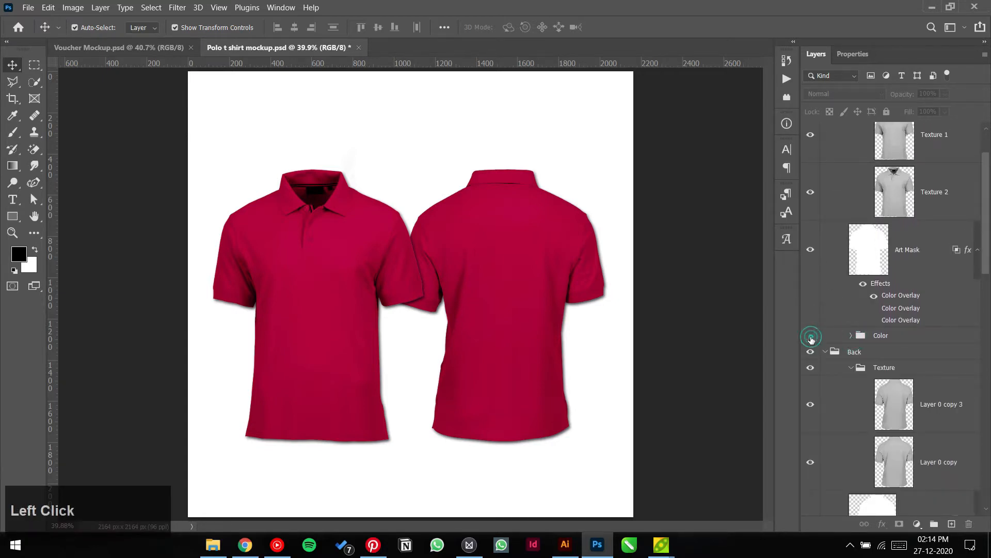
{"action": "left_click", "coordinate": [837, 336]}
{"action": "key", "text": "Delete"}
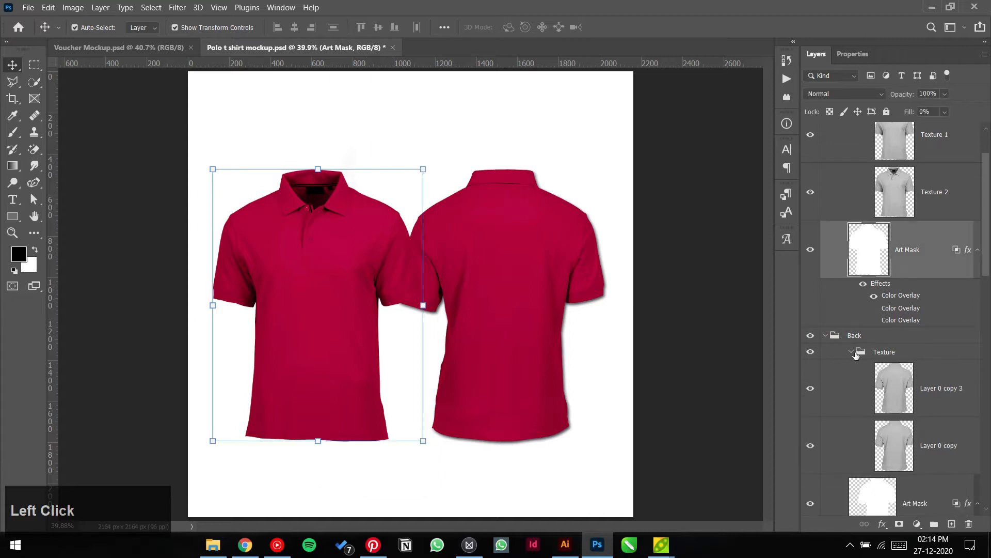
Step: Collapse the Texture group inside the Back group and delete the back shirt's Color group
{"action": "left_click", "coordinate": [852, 353]}
{"action": "scroll", "coordinate": [858, 402], "scroll_direction": "down", "scroll_amount": 2}
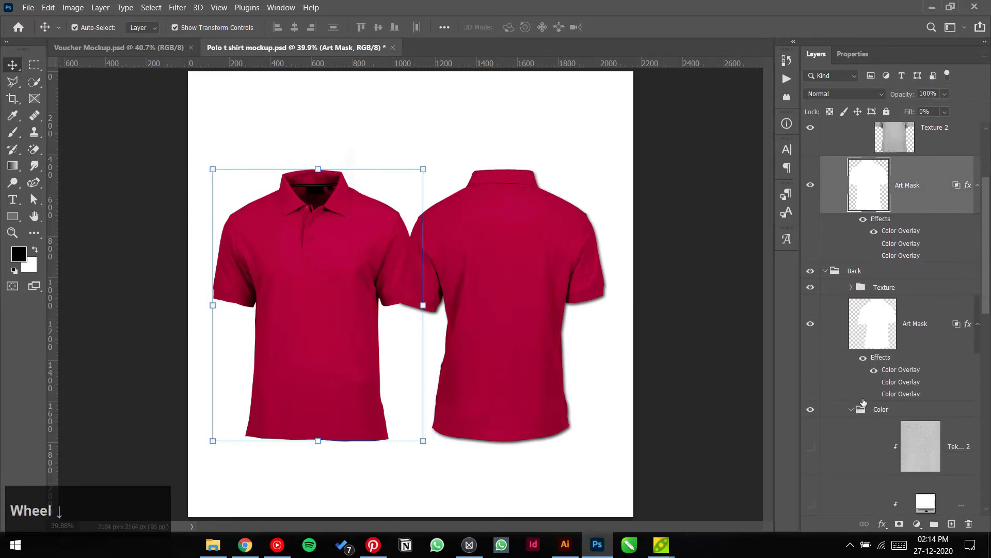
{"action": "left_click", "coordinate": [878, 410]}
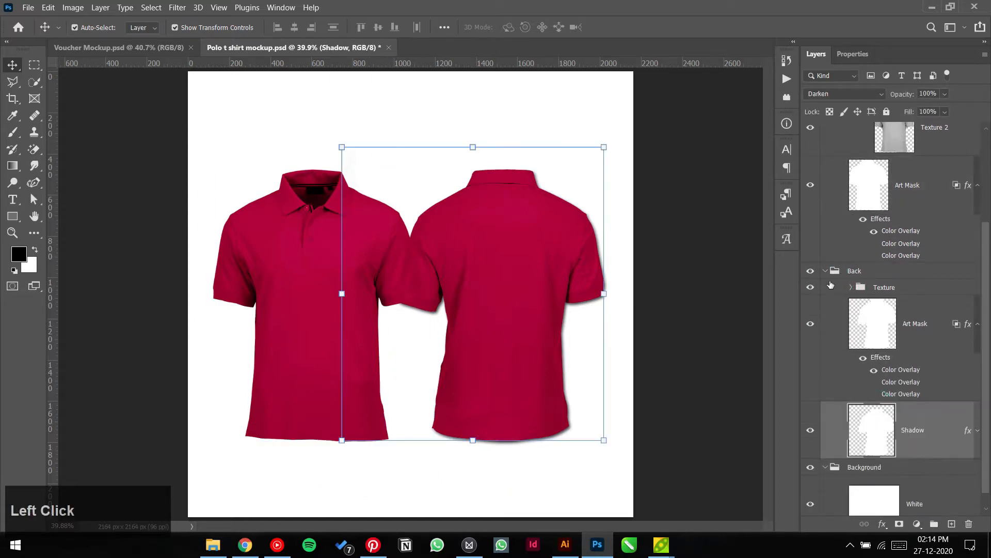
{"action": "scroll", "coordinate": [853, 300], "scroll_direction": "down", "scroll_amount": 1}
Step: Delete the empty Art group from the Front group
{"action": "scroll", "coordinate": [863, 312], "scroll_direction": "up", "scroll_amount": 5}
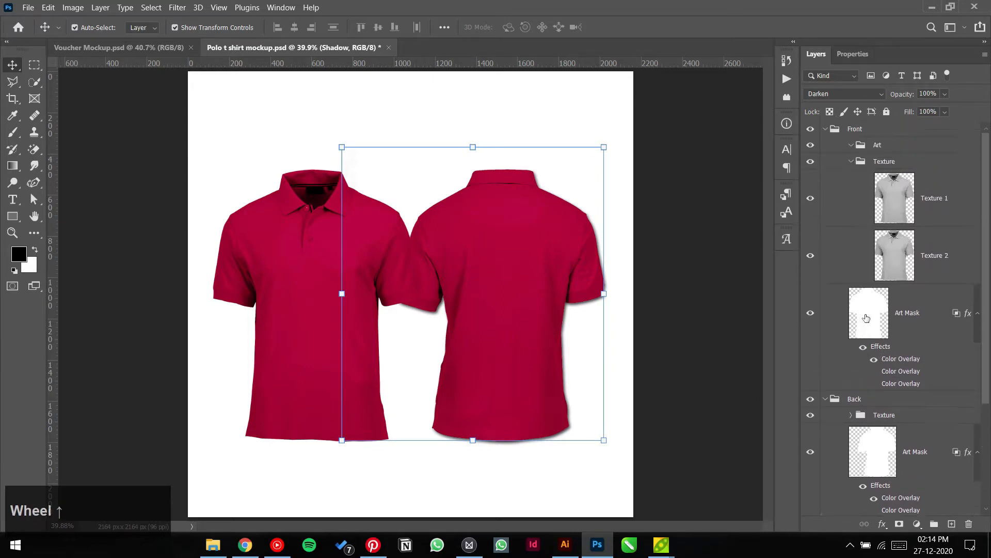
{"action": "left_click", "coordinate": [855, 147]}
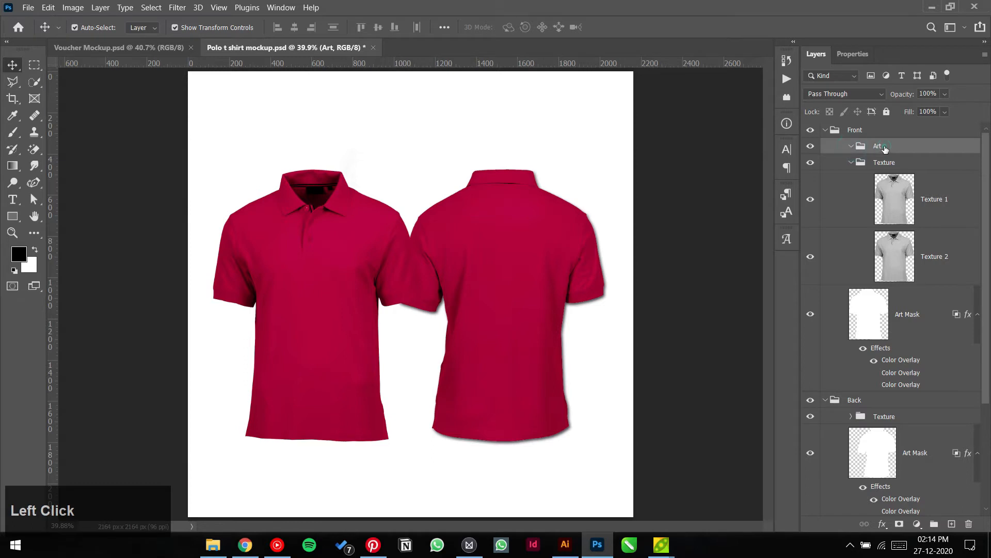
{"action": "key", "text": "Delete"}
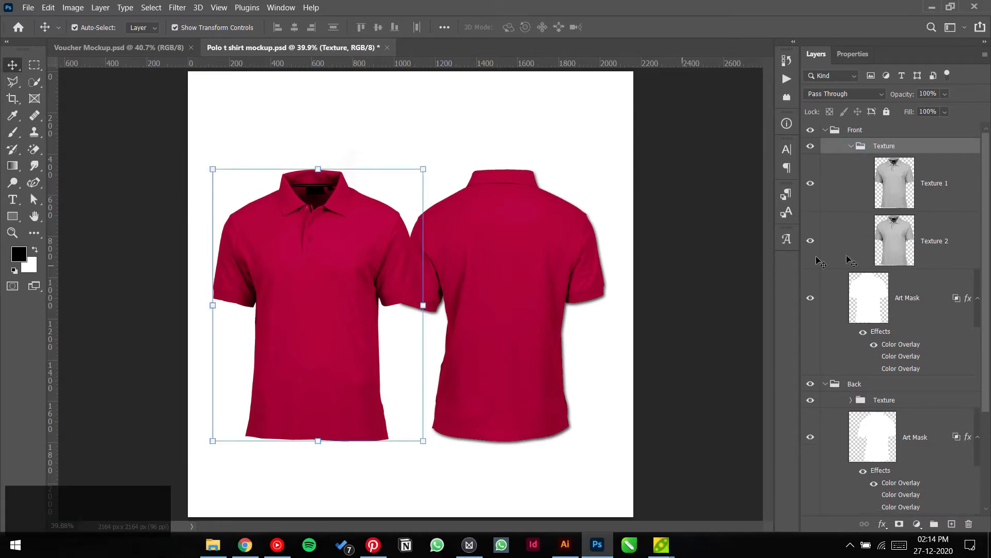
Step: Place the colors .png palette as an embedded layer above the front Art Mask, scaled down and positioned above the shirts
{"action": "left_click", "coordinate": [893, 348]}
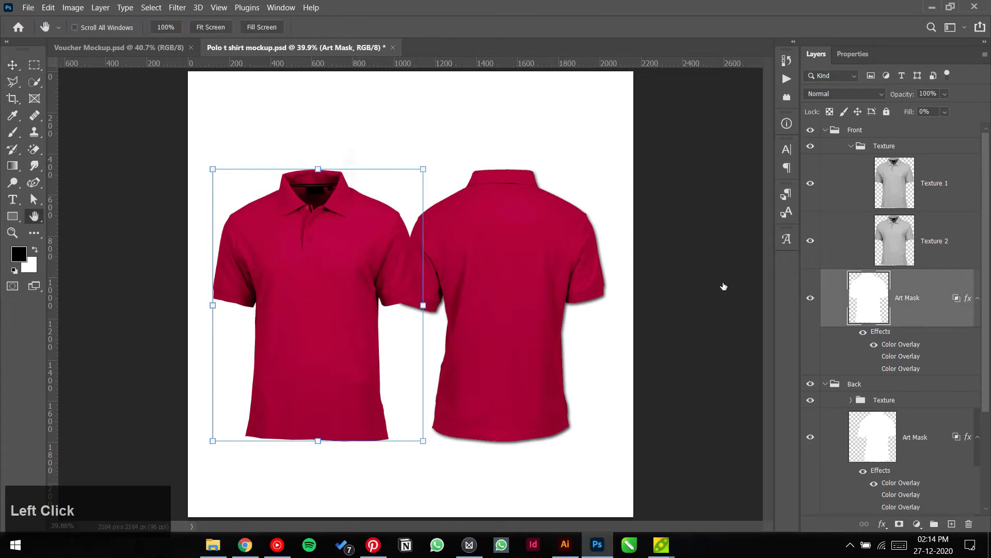
{"action": "left_click", "coordinate": [949, 183]}
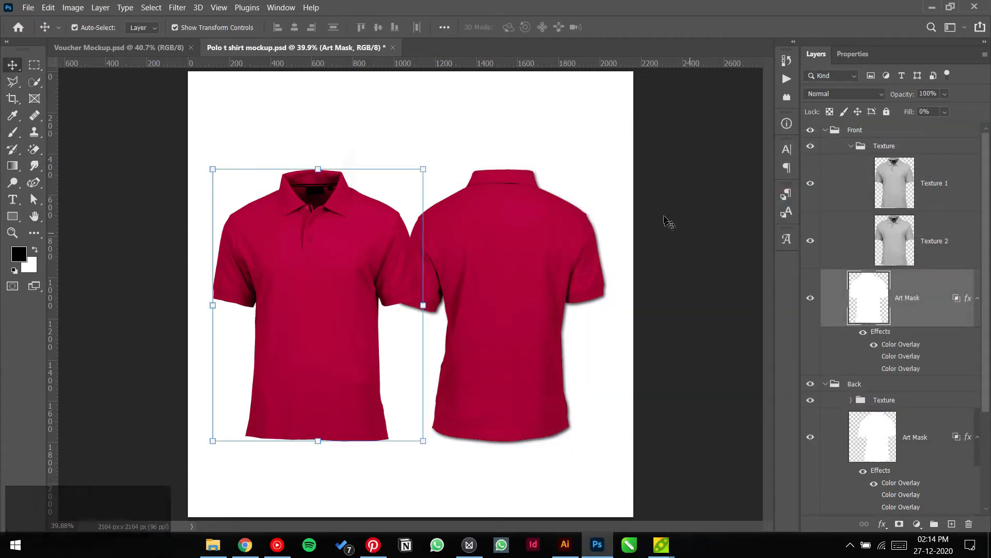
{"action": "left_click", "coordinate": [28, 7]}
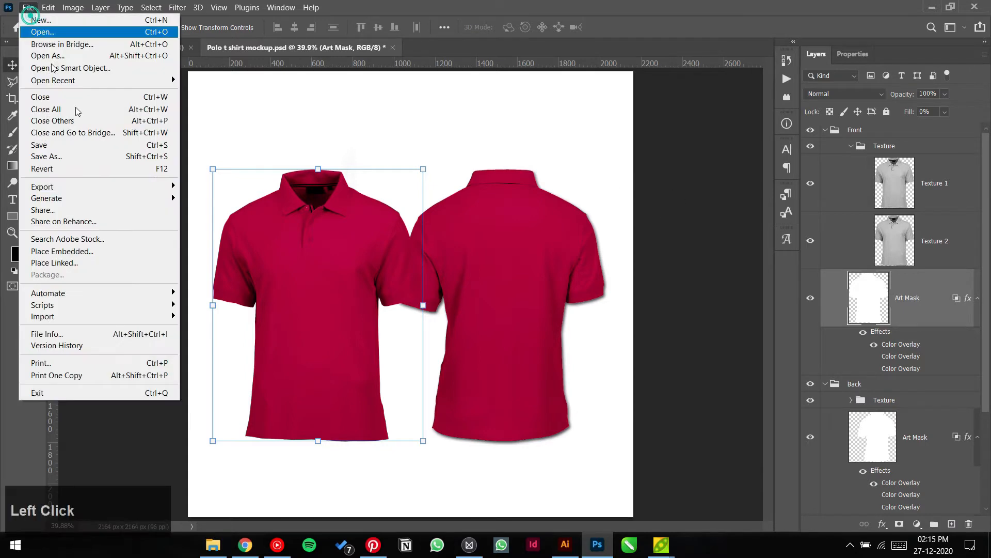
{"action": "left_click", "coordinate": [126, 255]}
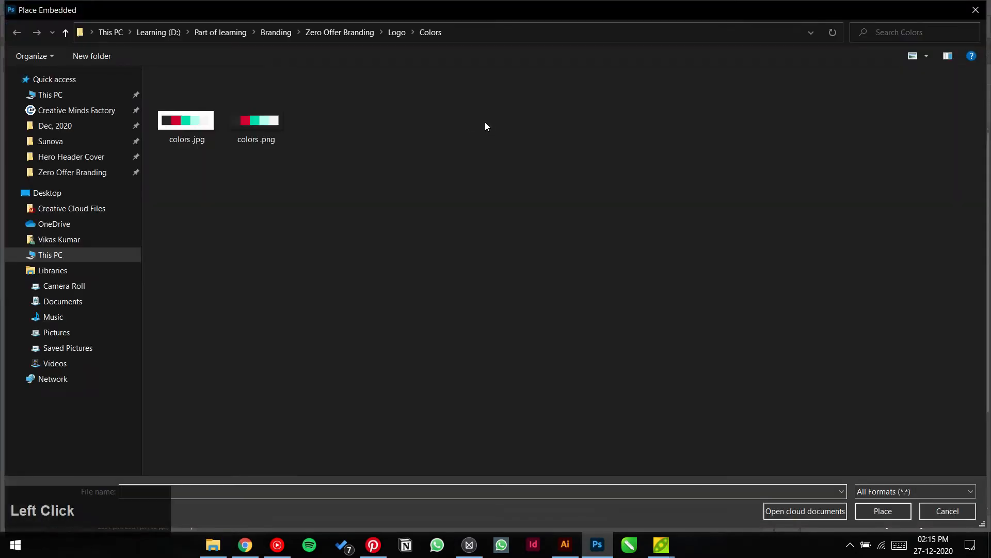
{"action": "double_click", "coordinate": [274, 119]}
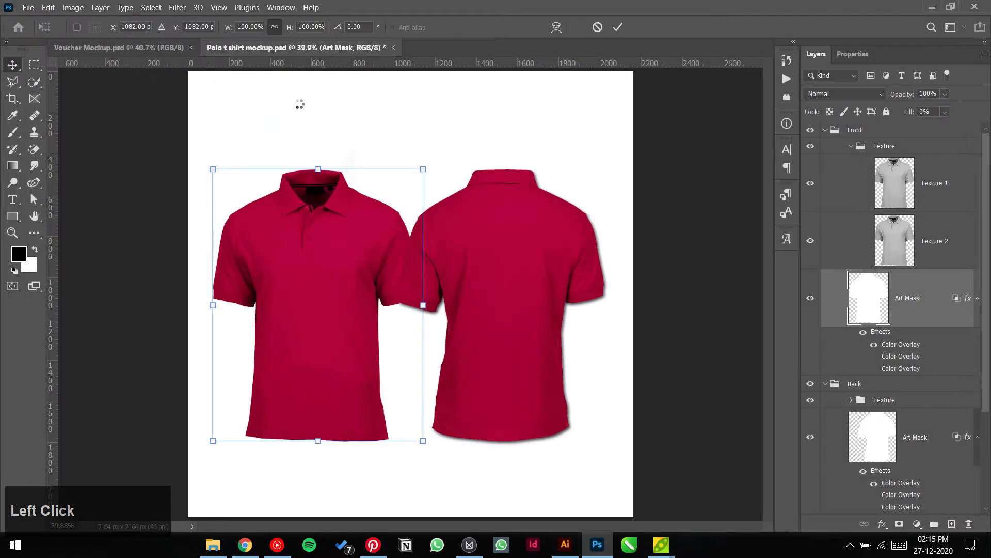
{"action": "left_click_drag", "start_coordinate": [586, 292], "coordinate": [443, 294]}
{"action": "left_click_drag", "start_coordinate": [422, 257], "coordinate": [505, 91]}
{"action": "left_click", "coordinate": [617, 27]}
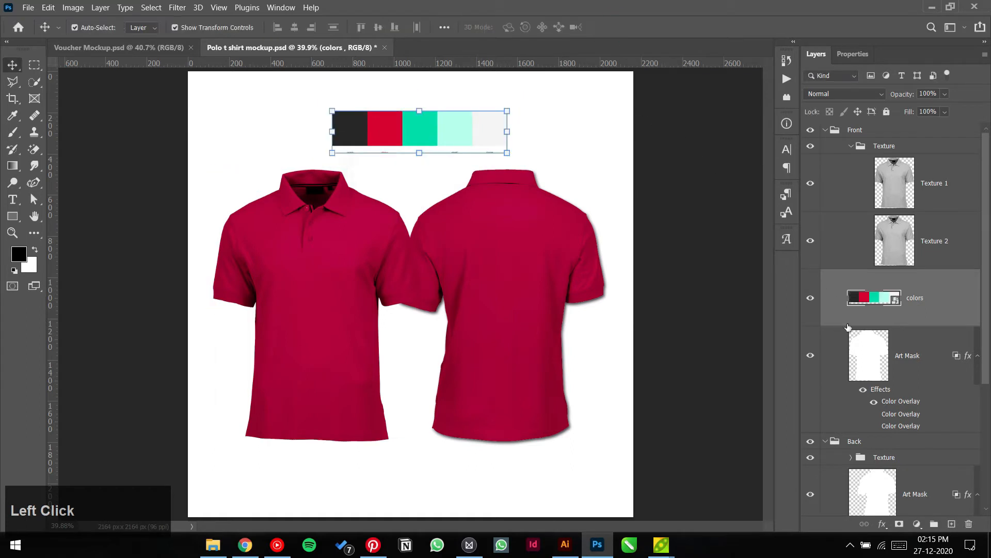
Step: Set the Color Overlay of the front shirt's Art Mask layer to the palette's green, 01e0ab
{"action": "left_click", "coordinate": [899, 407]}
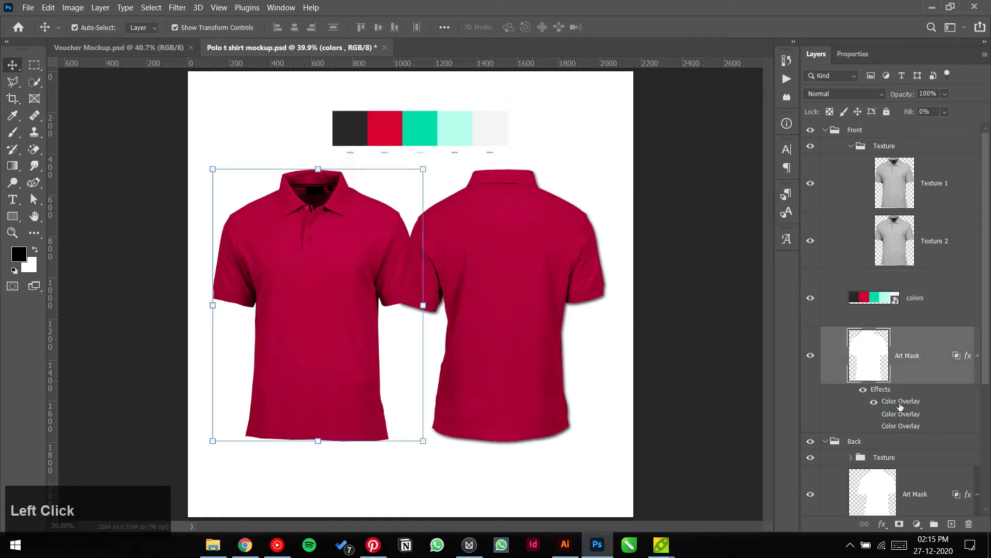
{"action": "double_click", "coordinate": [914, 424]}
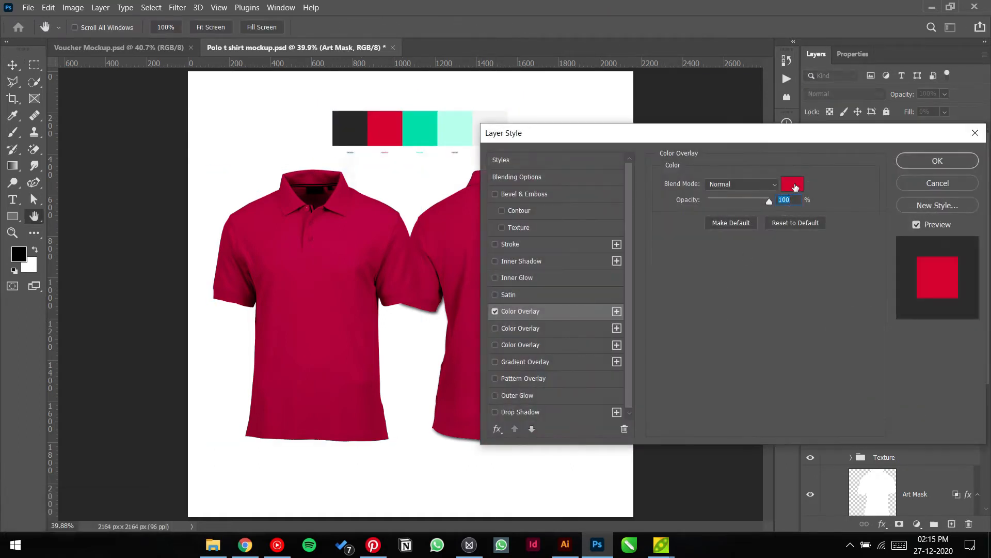
{"action": "left_click", "coordinate": [794, 183]}
{"action": "left_click", "coordinate": [418, 129]}
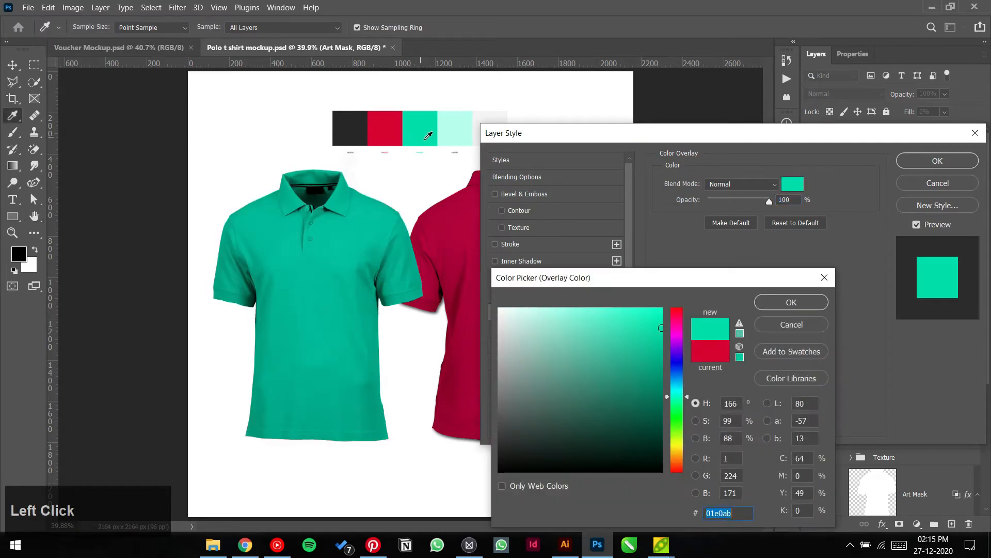
{"action": "left_click", "coordinate": [456, 129]}
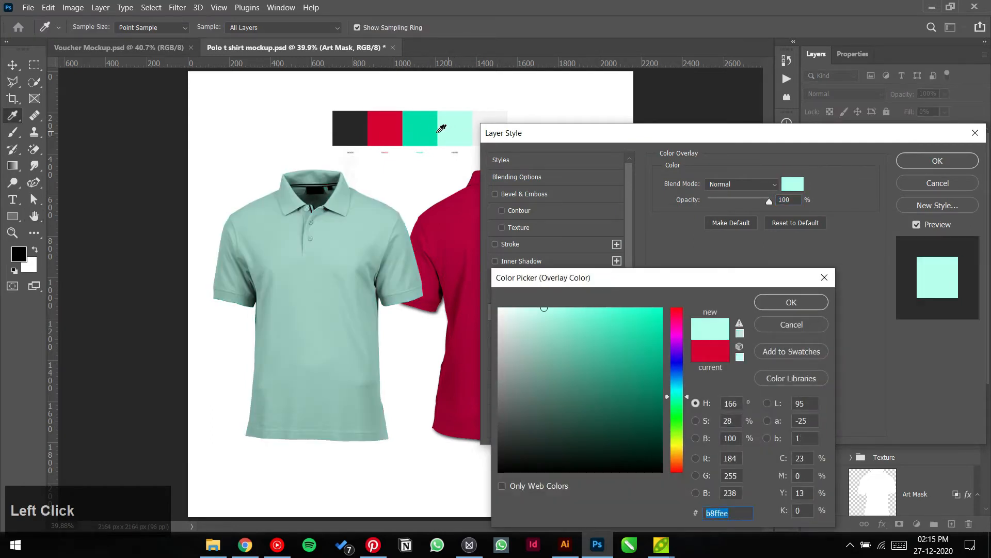
{"action": "left_click", "coordinate": [437, 131]}
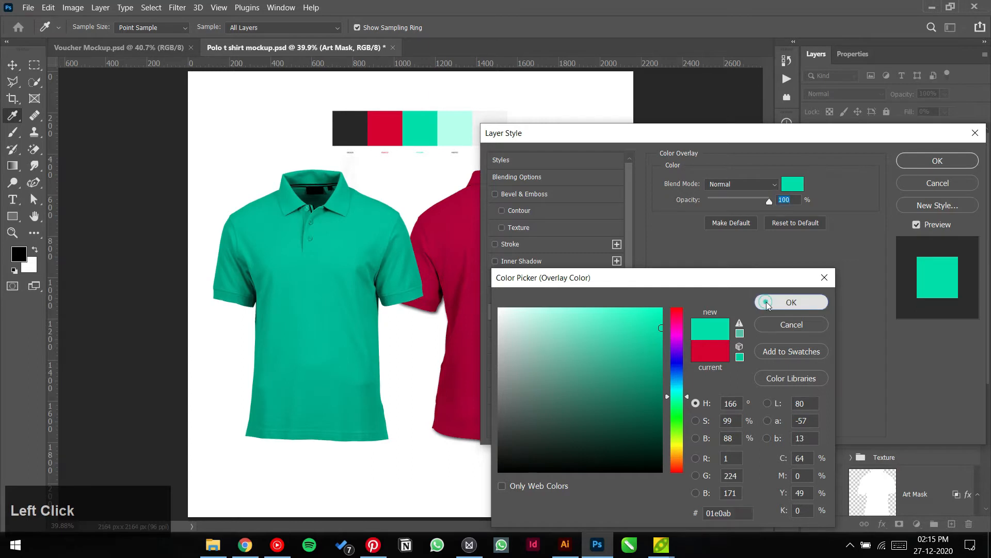
{"action": "left_click", "coordinate": [789, 302]}
{"action": "left_click", "coordinate": [951, 158]}
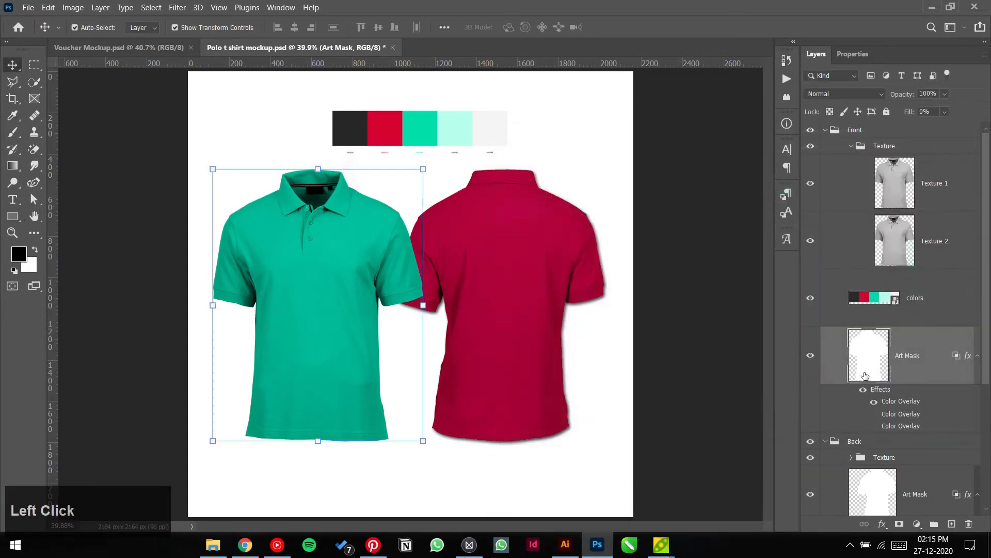
Step: Set the Color Overlay of the back shirt's Art Mask layer to the palette's green, 01e0ab
{"action": "scroll", "coordinate": [899, 406], "scroll_direction": "down", "scroll_amount": 4}
{"action": "left_click", "coordinate": [900, 354]}
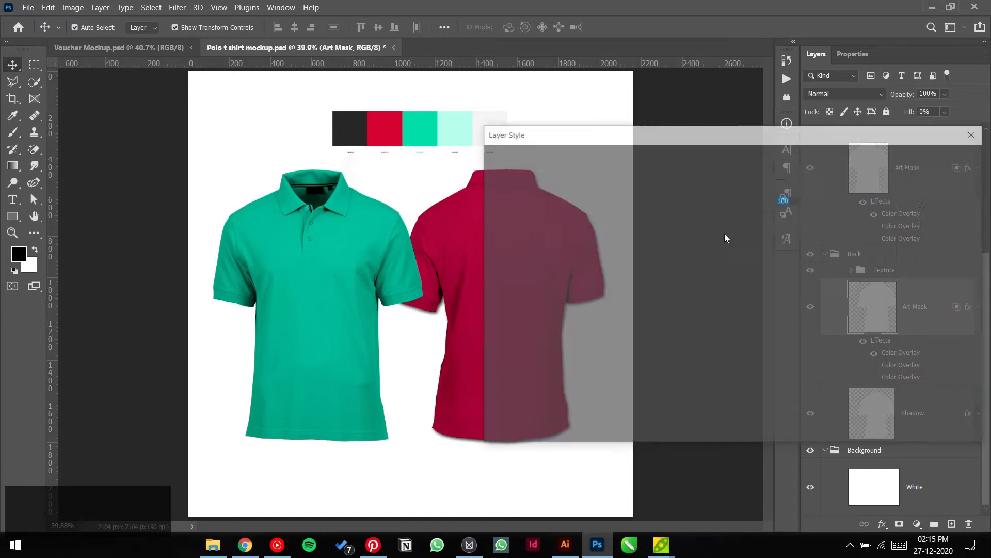
{"action": "left_click", "coordinate": [793, 184]}
{"action": "left_click", "coordinate": [434, 121]}
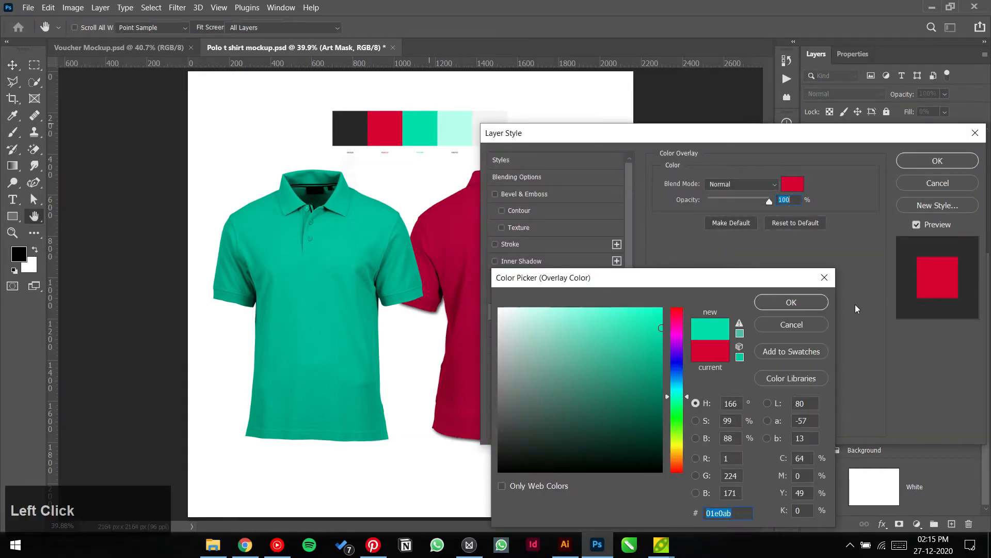
{"action": "left_click", "coordinate": [818, 303]}
{"action": "left_click", "coordinate": [940, 164]}
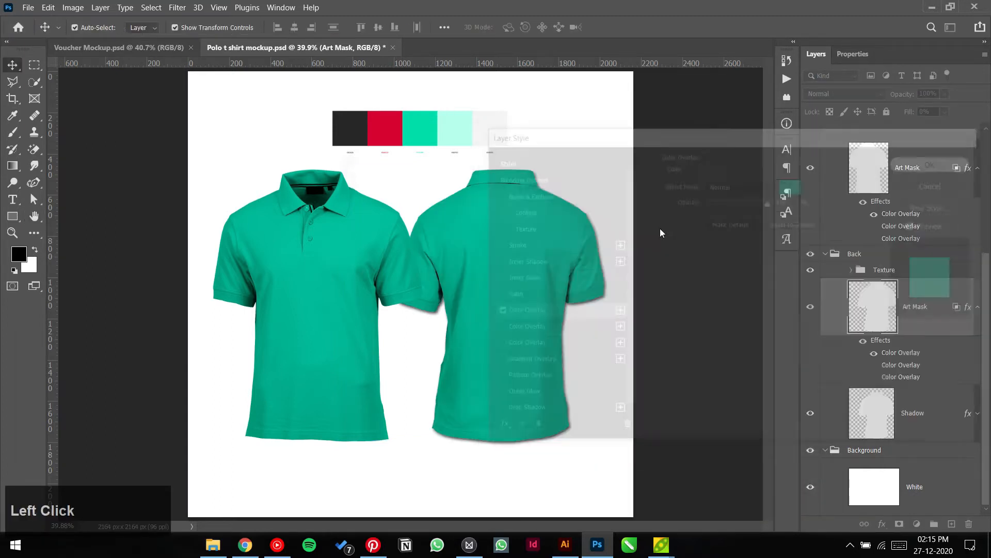
Step: Draw a closed four-sided Pen tool shape, about 1908 × 2262 px, covering the canvas's left portion with a diagonal right edge
{"action": "left_click", "coordinate": [412, 133]}
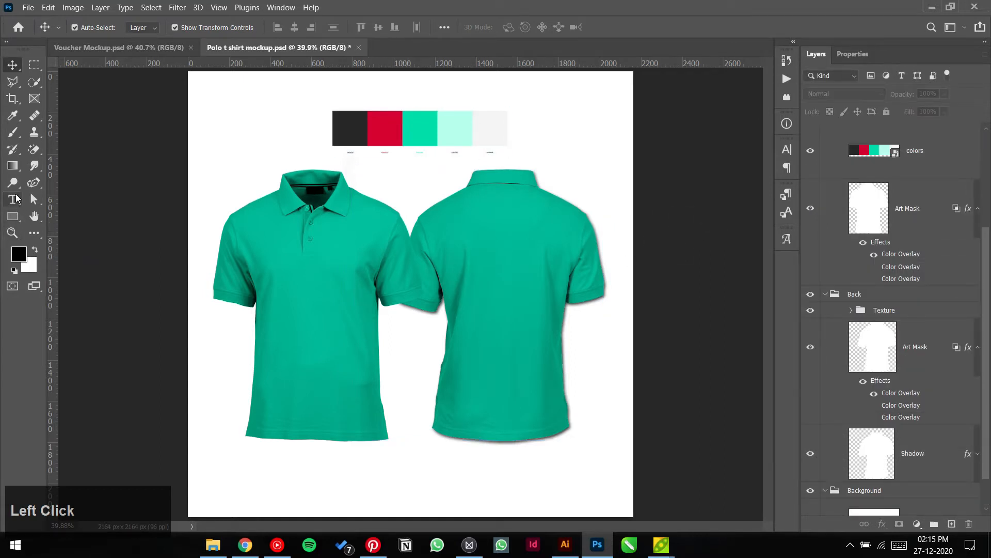
{"action": "right_click", "coordinate": [33, 184]}
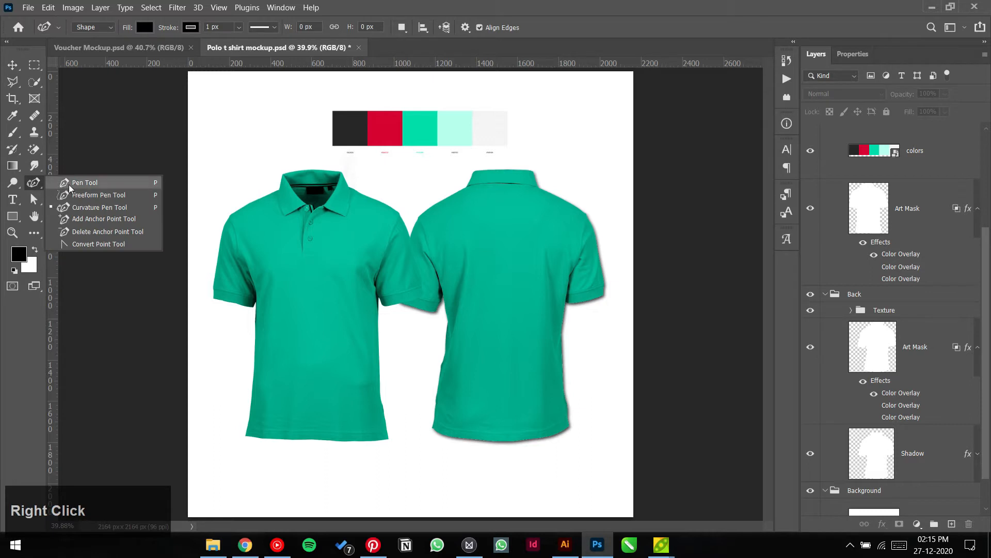
{"action": "left_click", "coordinate": [68, 184]}
{"action": "scroll", "coordinate": [232, 156], "scroll_direction": "down", "scroll_amount": 2}
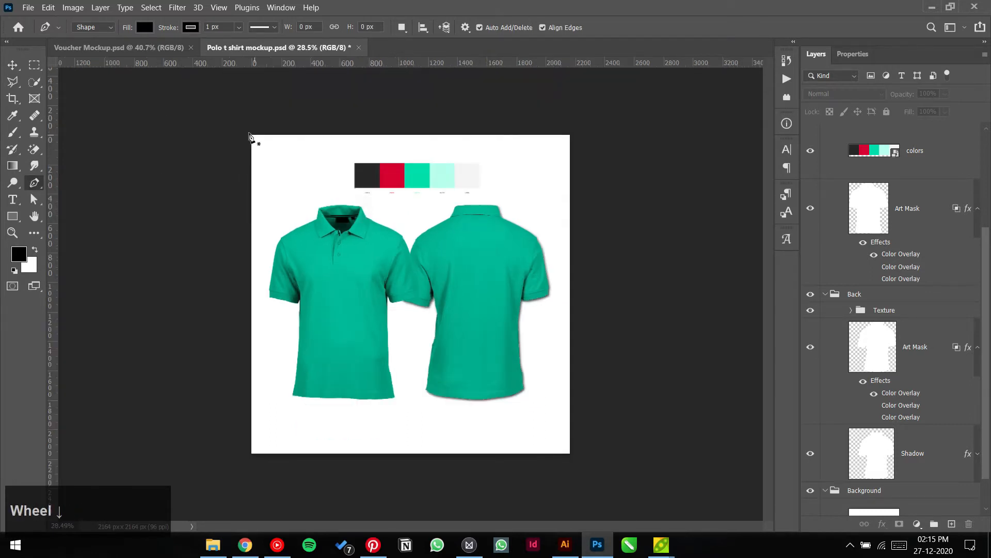
{"action": "left_click", "coordinate": [244, 129]}
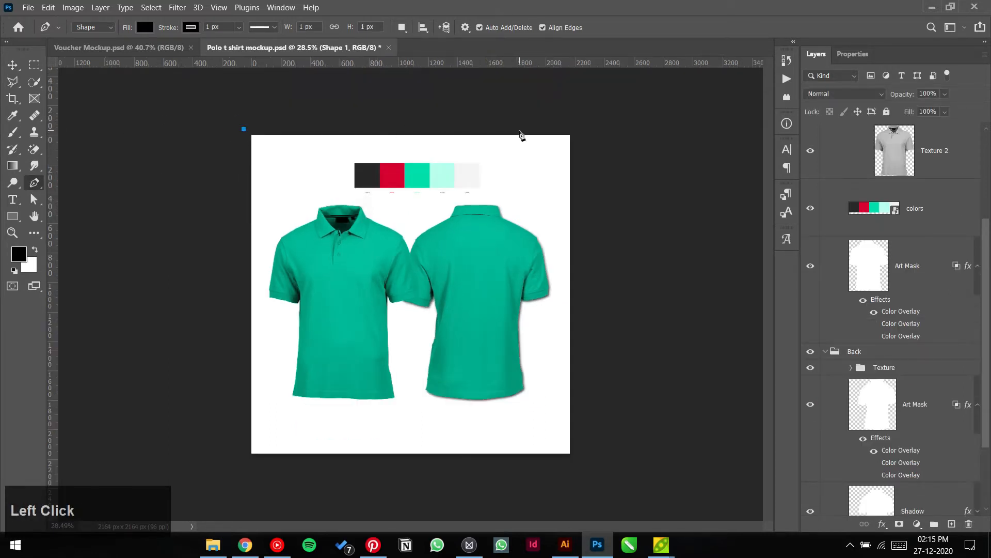
{"action": "left_click", "coordinate": [523, 130]}
{"action": "left_click", "coordinate": [341, 461]}
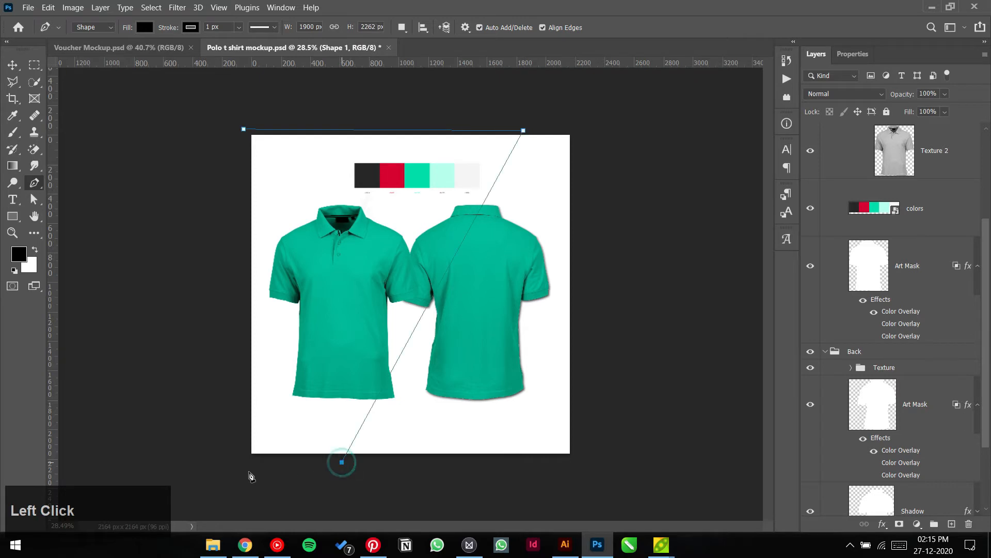
{"action": "left_click", "coordinate": [243, 459]}
{"action": "left_click", "coordinate": [244, 129]}
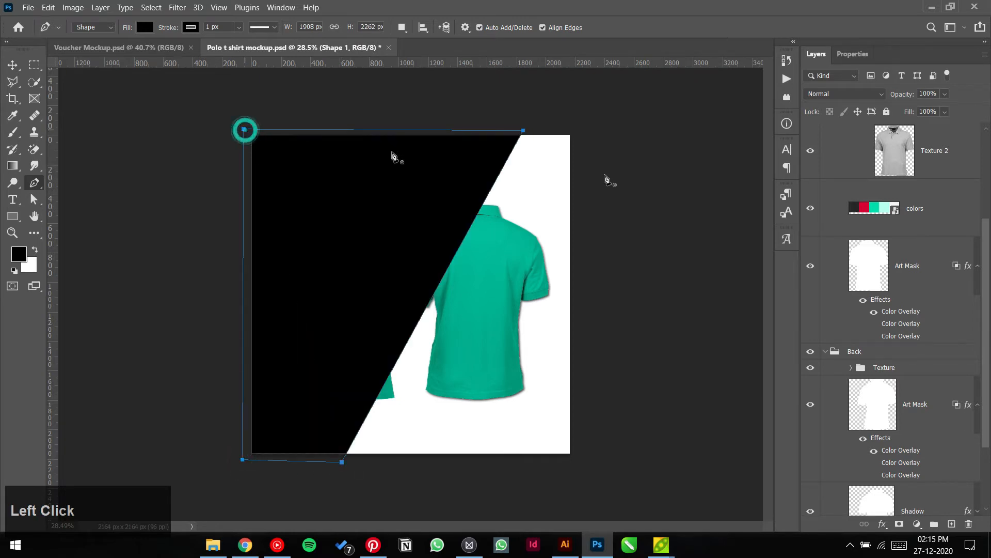
Step: Fill the diagonal Shape 1 with the palette's red and remove its stroke
{"action": "left_click", "coordinate": [145, 28]}
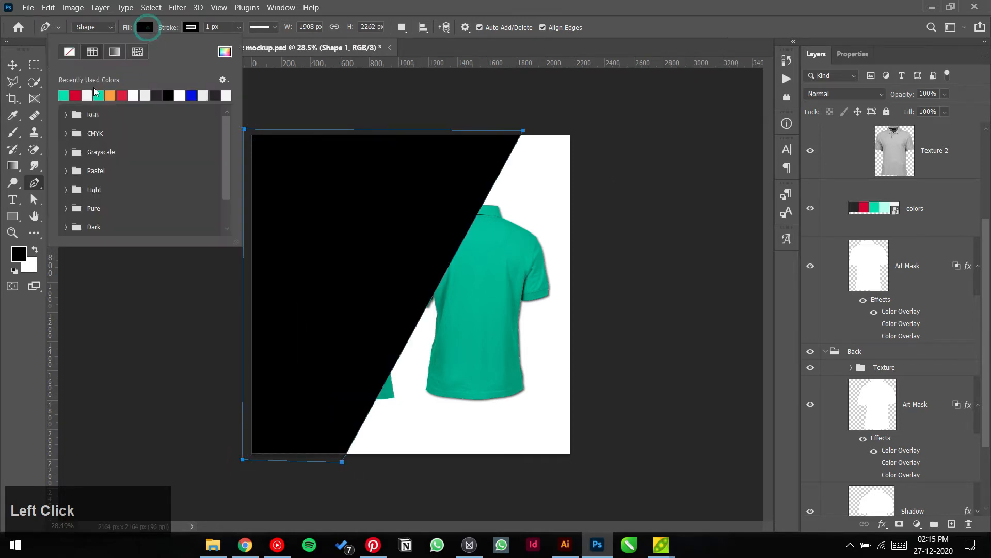
{"action": "left_click", "coordinate": [64, 95]}
{"action": "left_click", "coordinate": [191, 28]}
{"action": "left_click", "coordinate": [115, 51]}
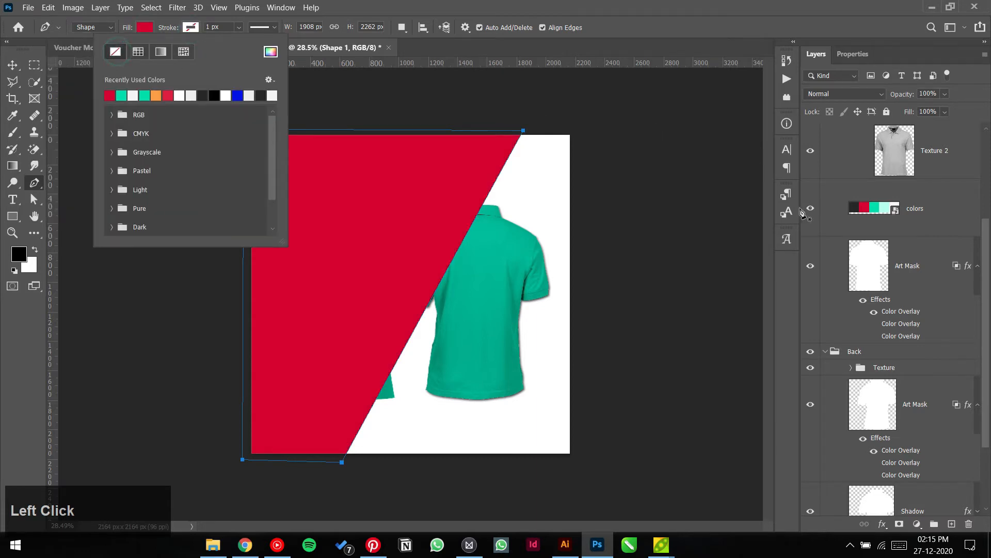
{"action": "left_click", "coordinate": [14, 64]}
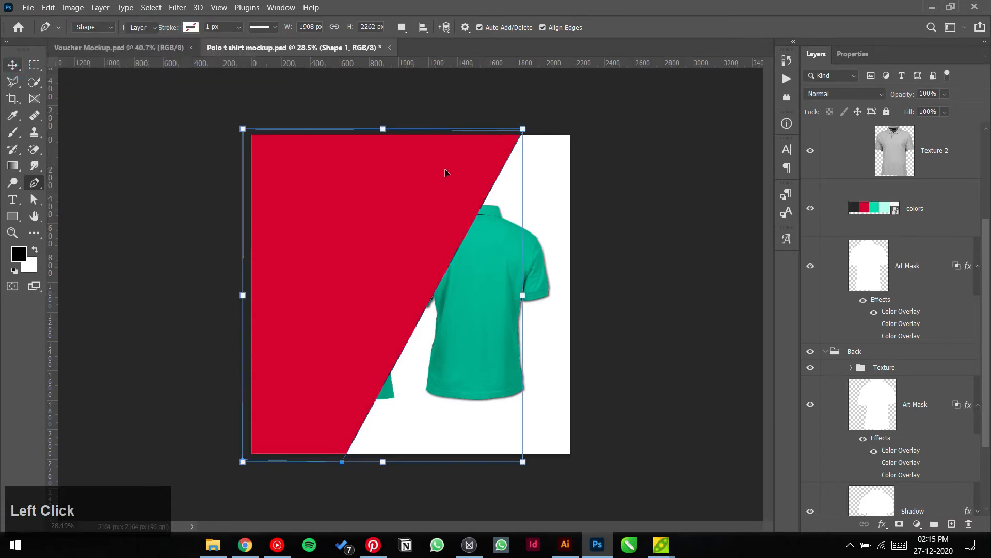
Step: Move the Shape 1 layer down into the Background group, directly above the White layer
{"action": "key", "text": "ctrl+bracketleft"}
{"action": "key", "text": "ctrl+bracketleft"}
{"action": "key", "text": "ctrl+bracketleft"}
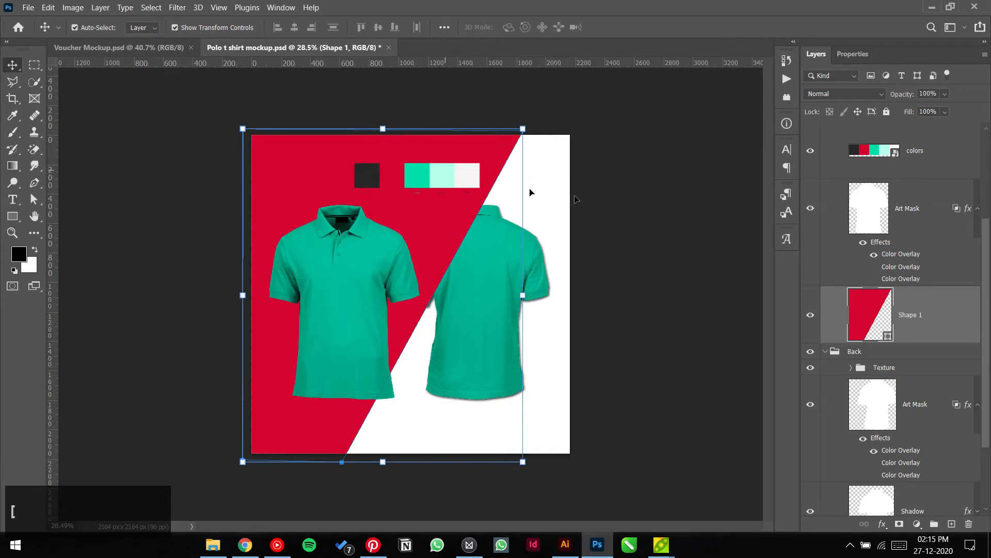
{"action": "key", "text": "ctrl+shift+bracketleft"}
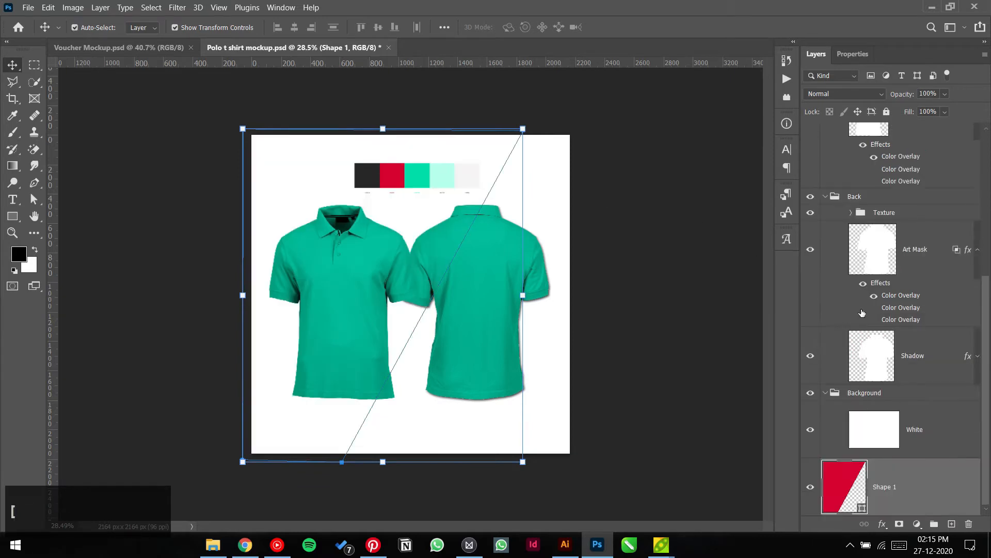
{"action": "left_click_drag", "start_coordinate": [921, 475], "coordinate": [909, 413]}
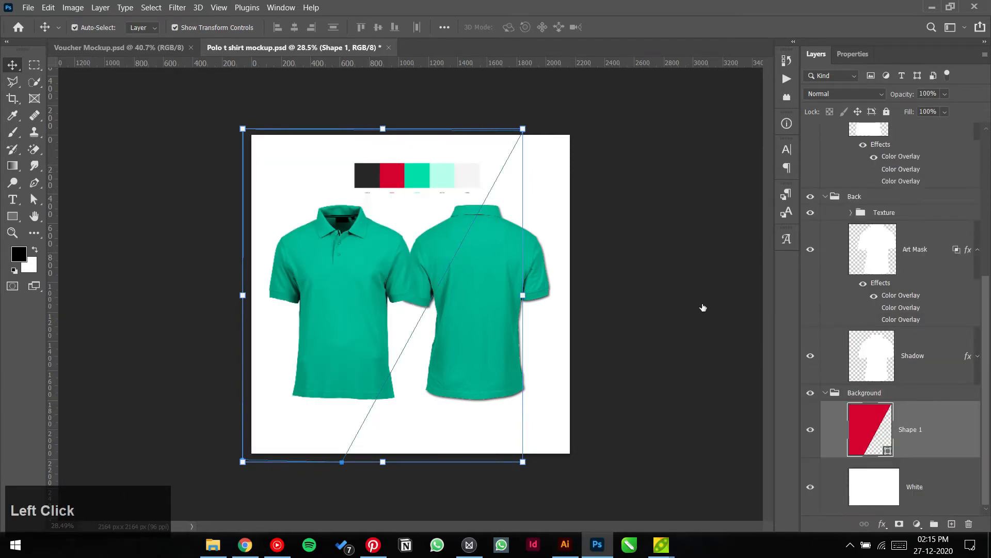
{"action": "left_click", "coordinate": [666, 294]}
Step: Recolour Shape 1 with the palette's light mint, b8ffee
{"action": "scroll", "coordinate": [506, 271], "scroll_direction": "up", "scroll_amount": 1}
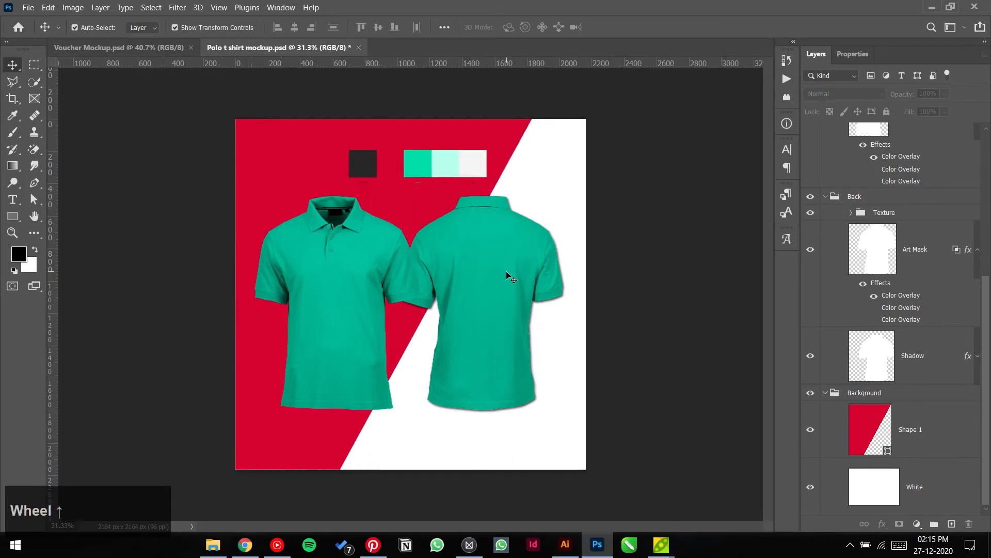
{"action": "scroll", "coordinate": [519, 271], "scroll_direction": "up", "scroll_amount": 2}
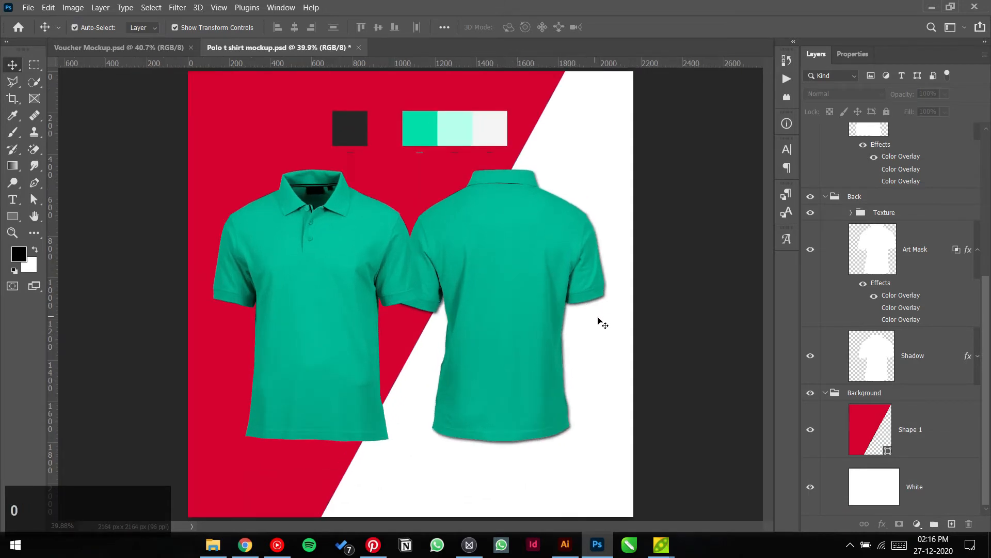
{"action": "scroll", "coordinate": [878, 444], "scroll_direction": "down", "scroll_amount": 2}
{"action": "double_click", "coordinate": [875, 420]}
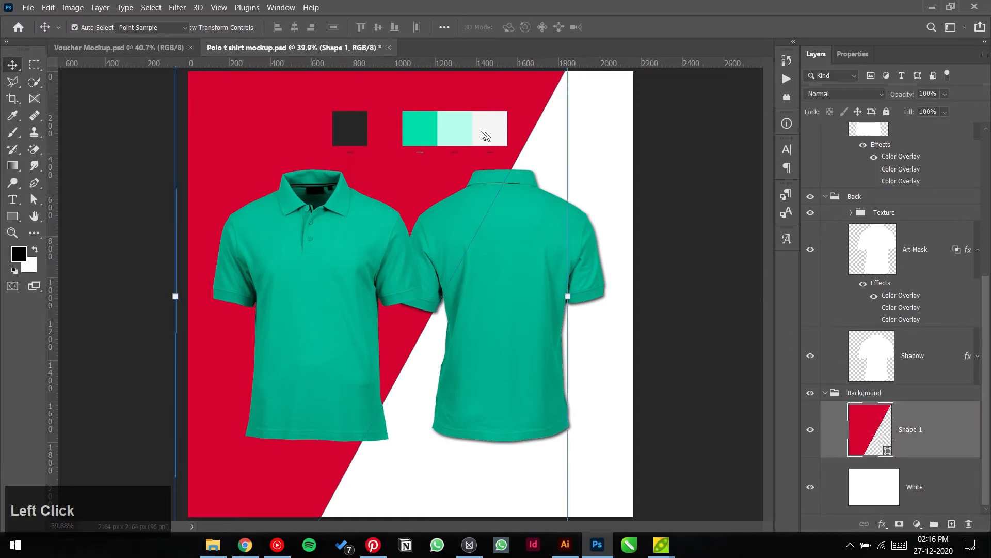
{"action": "left_click", "coordinate": [456, 124]}
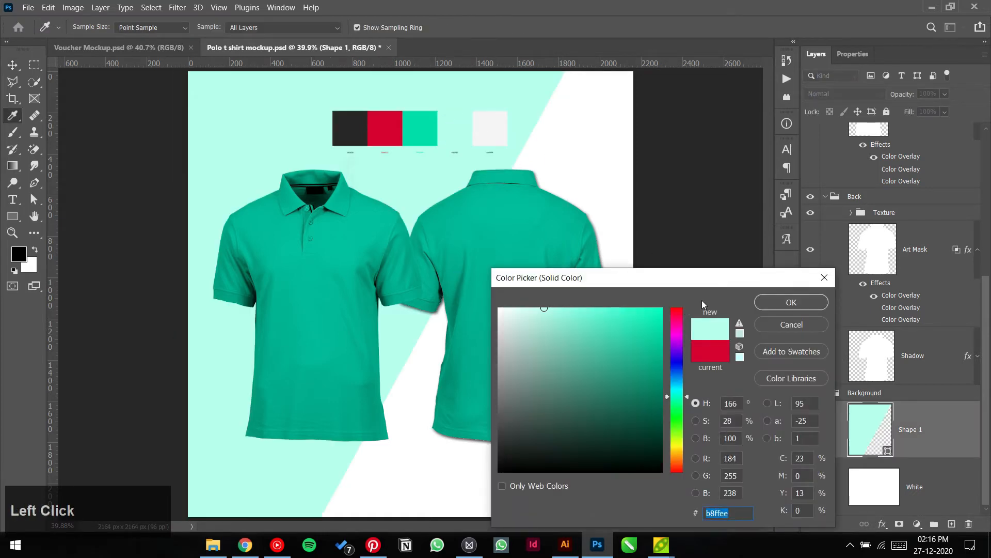
{"action": "left_click", "coordinate": [772, 303]}
{"action": "left_click", "coordinate": [695, 240]}
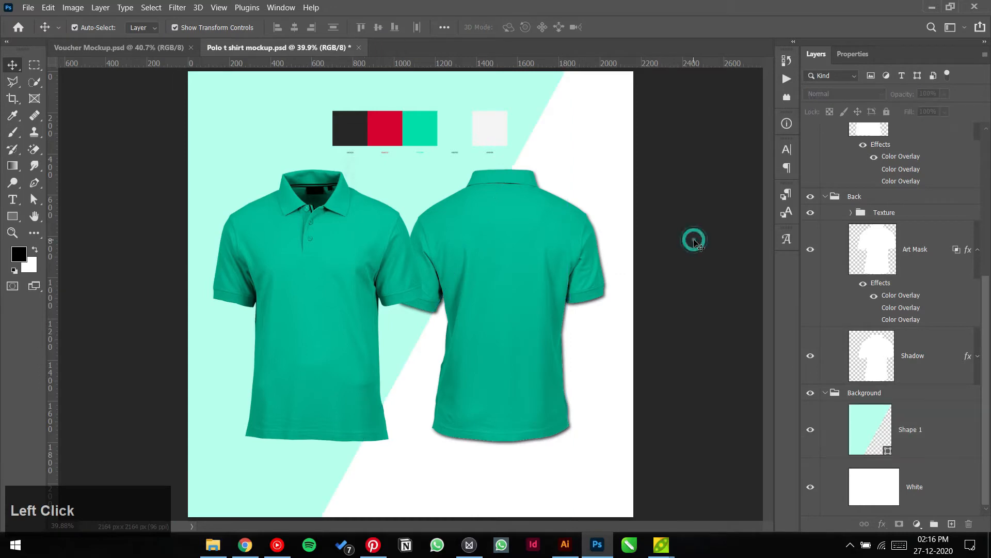
Step: Place Logo__Logo for ligh Bg.eps from the Logo folder's for Light Bg subfolder as an embedded layer
{"action": "left_click", "coordinate": [35, 7]}
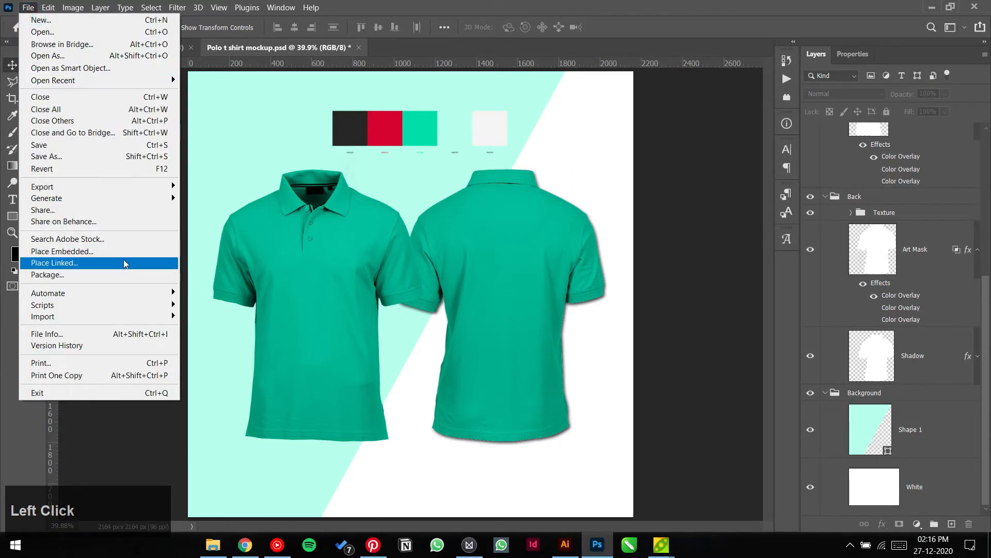
{"action": "left_click", "coordinate": [124, 253]}
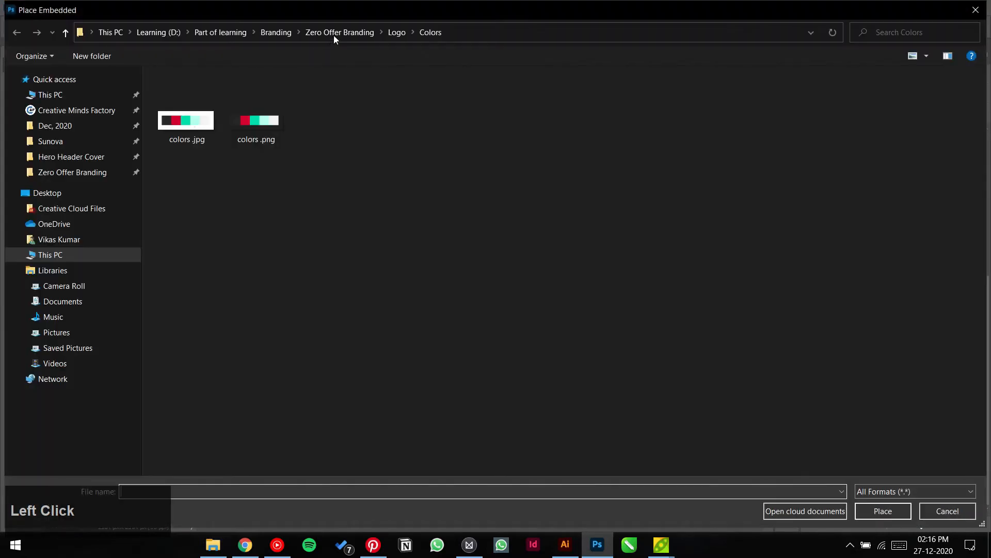
{"action": "left_click", "coordinate": [398, 32]}
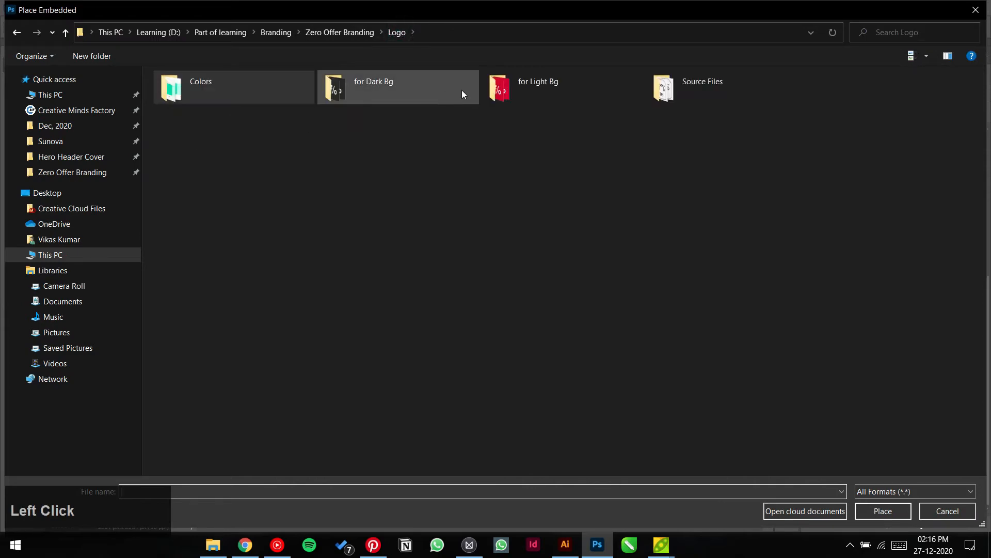
{"action": "double_click", "coordinate": [538, 92]}
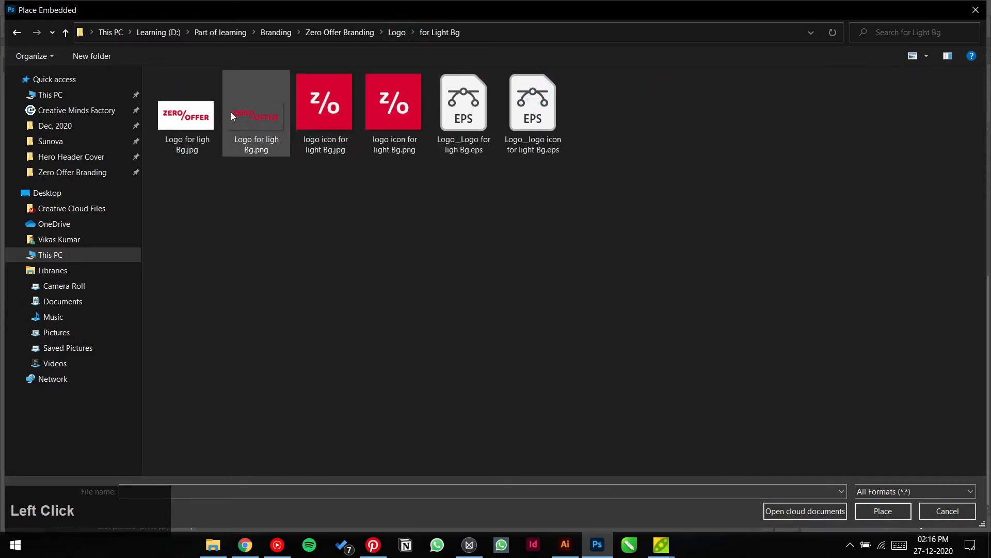
{"action": "double_click", "coordinate": [464, 103]}
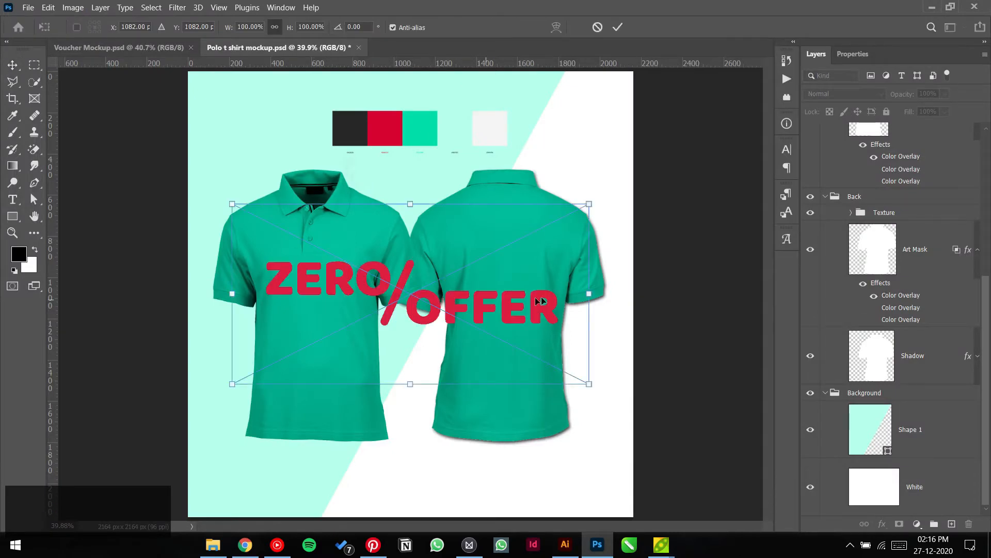
Step: Scale the ZERO/OFFER logo to about 11.85% and position it on the front shirt's chest beside the button placket
{"action": "left_click_drag", "start_coordinate": [590, 298], "coordinate": [429, 239]}
{"action": "scroll", "coordinate": [274, 296], "scroll_direction": "up", "scroll_amount": 5}
{"action": "scroll", "coordinate": [428, 239], "scroll_direction": "up", "scroll_amount": 6}
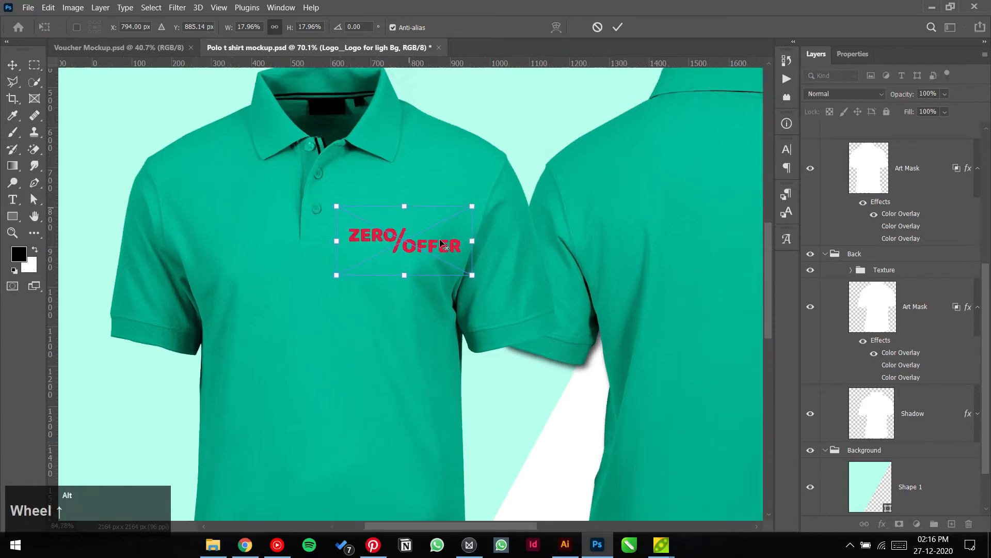
{"action": "left_click_drag", "start_coordinate": [494, 306], "coordinate": [422, 237]}
{"action": "left_click", "coordinate": [618, 27]}
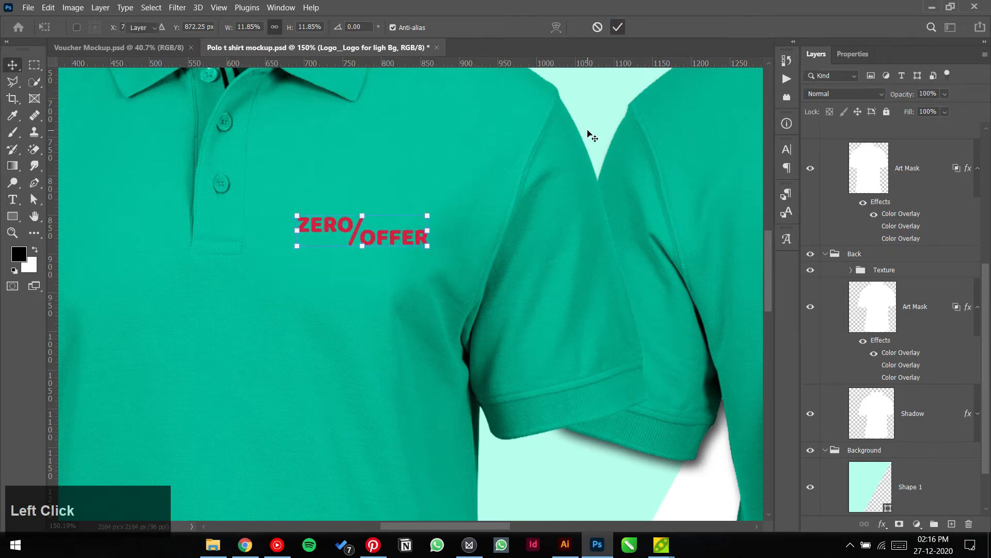
{"action": "key", "text": "ctrl+0"}
{"action": "left_click", "coordinate": [662, 210]}
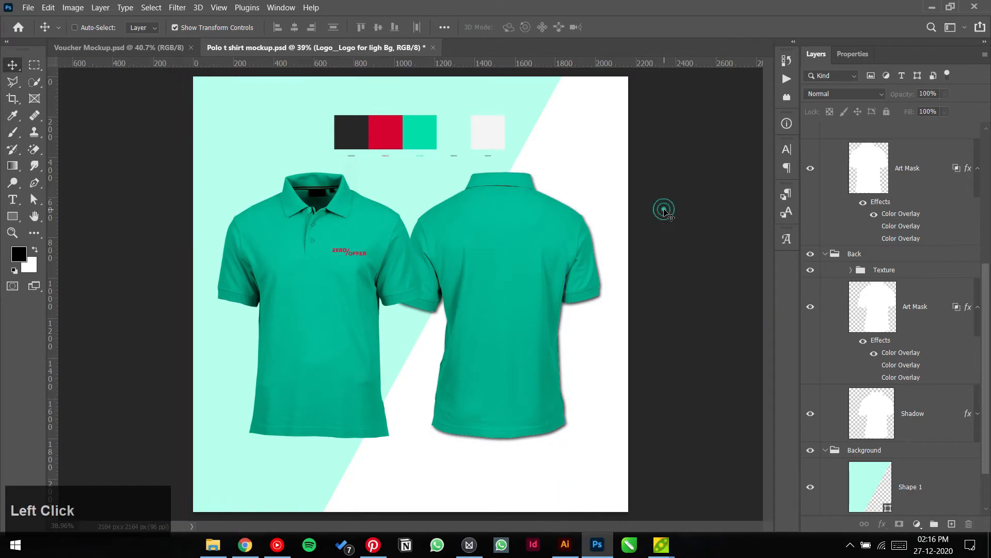
Step: Add a white (ffffff) Color Overlay in Normal blend mode at 100% opacity to the ZERO/OFFER logo layer
{"action": "left_click", "coordinate": [357, 252]}
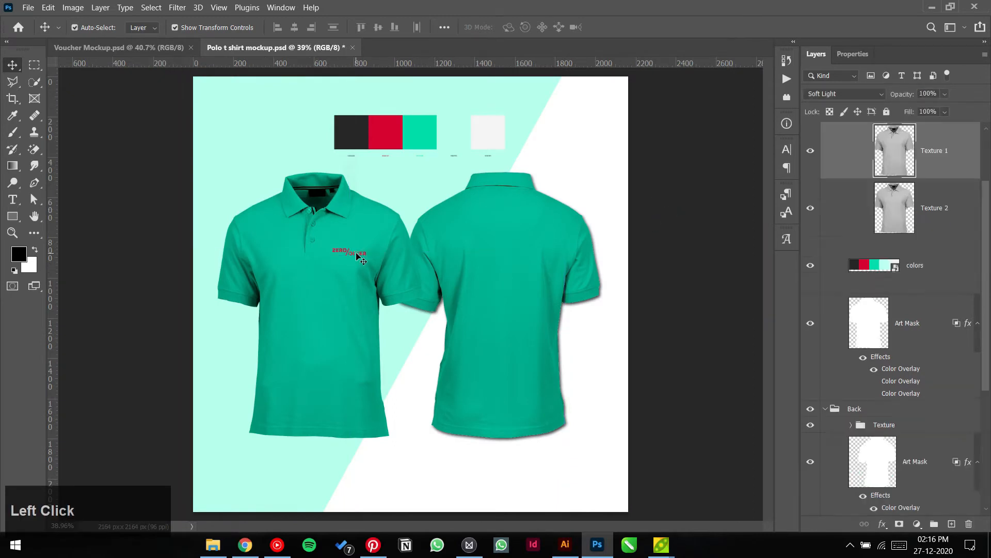
{"action": "left_click", "coordinate": [630, 218]}
{"action": "scroll", "coordinate": [385, 237], "scroll_direction": "up", "scroll_amount": 5}
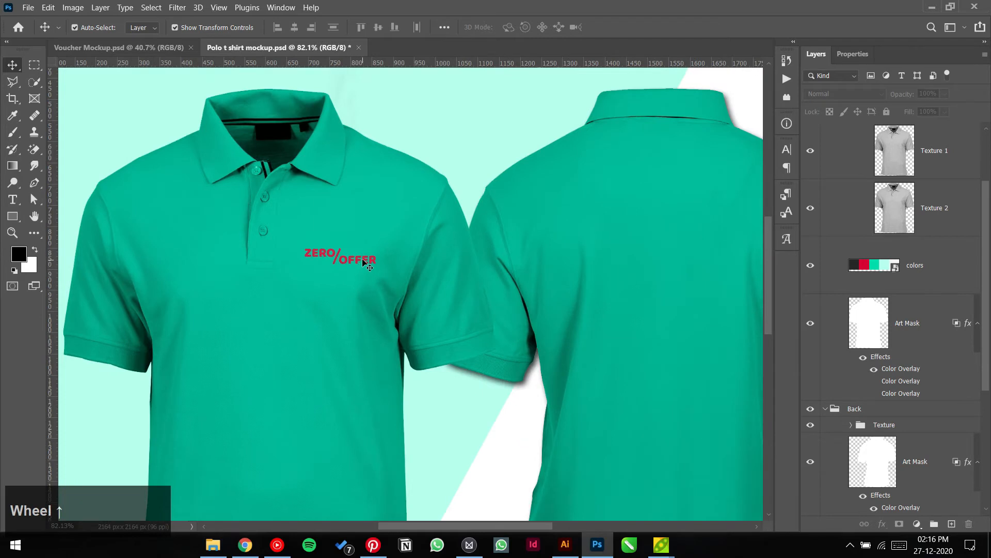
{"action": "left_click", "coordinate": [364, 263]}
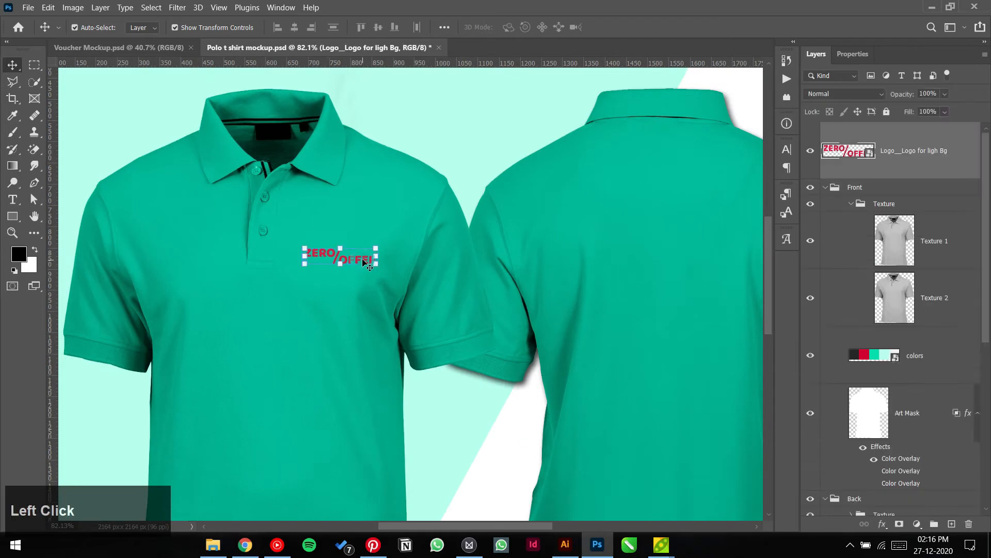
{"action": "scroll", "coordinate": [499, 227], "scroll_direction": "up", "scroll_amount": 3}
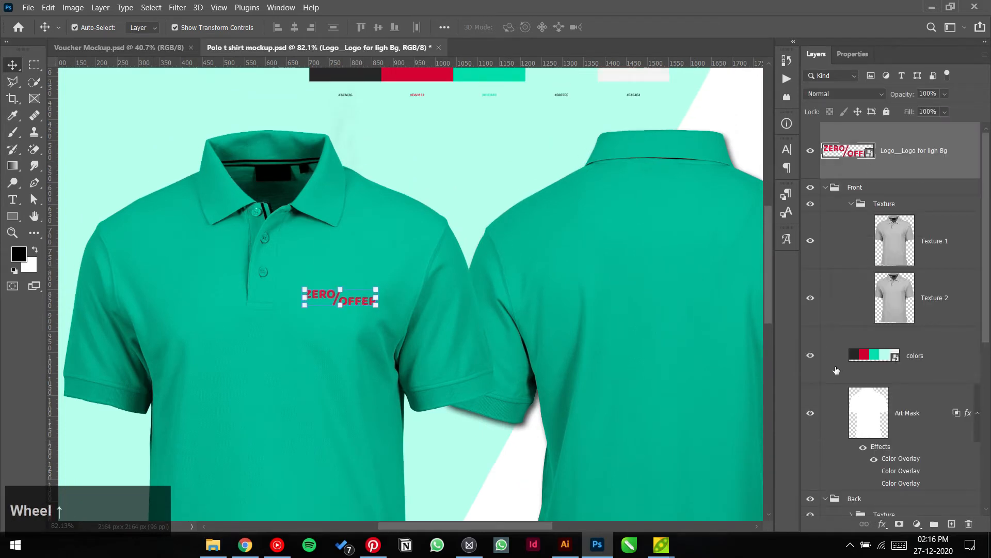
{"action": "left_click", "coordinate": [885, 525]}
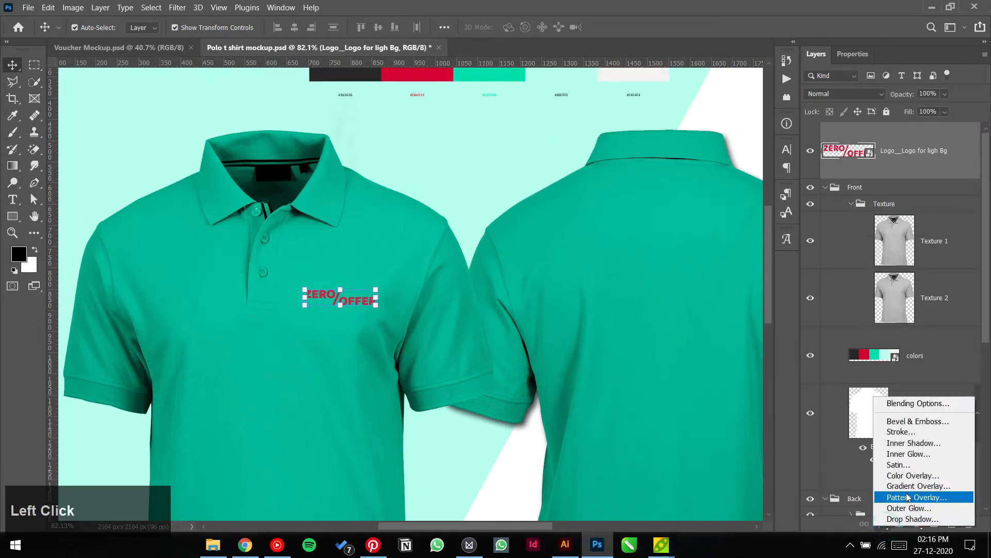
{"action": "left_click", "coordinate": [908, 481]}
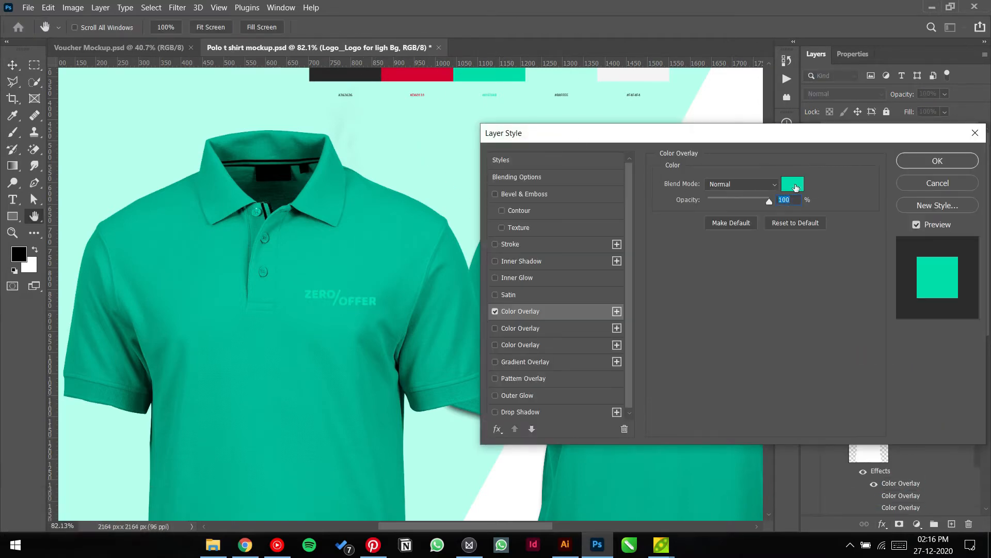
{"action": "left_click", "coordinate": [795, 187]}
{"action": "left_click", "coordinate": [499, 309]}
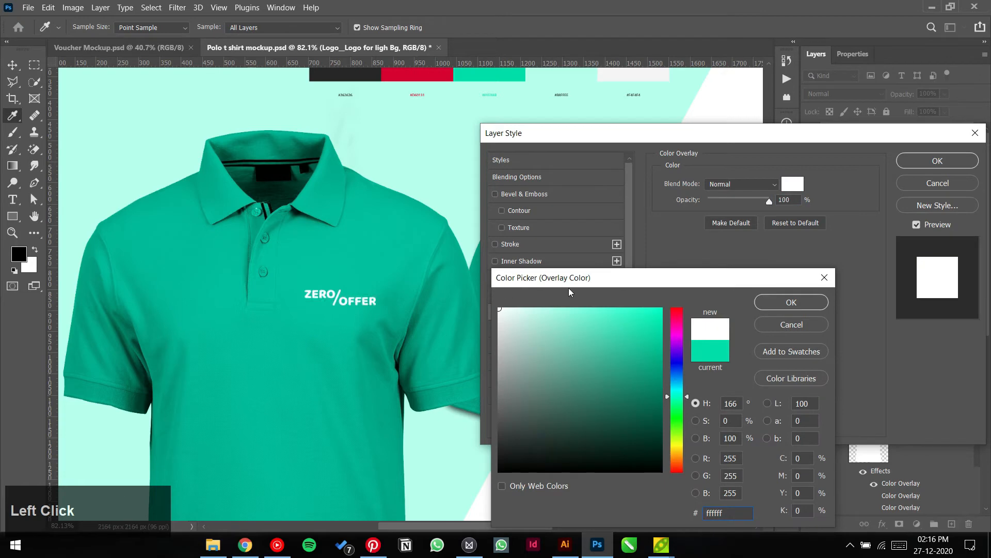
{"action": "left_click", "coordinate": [769, 304]}
{"action": "left_click", "coordinate": [929, 161]}
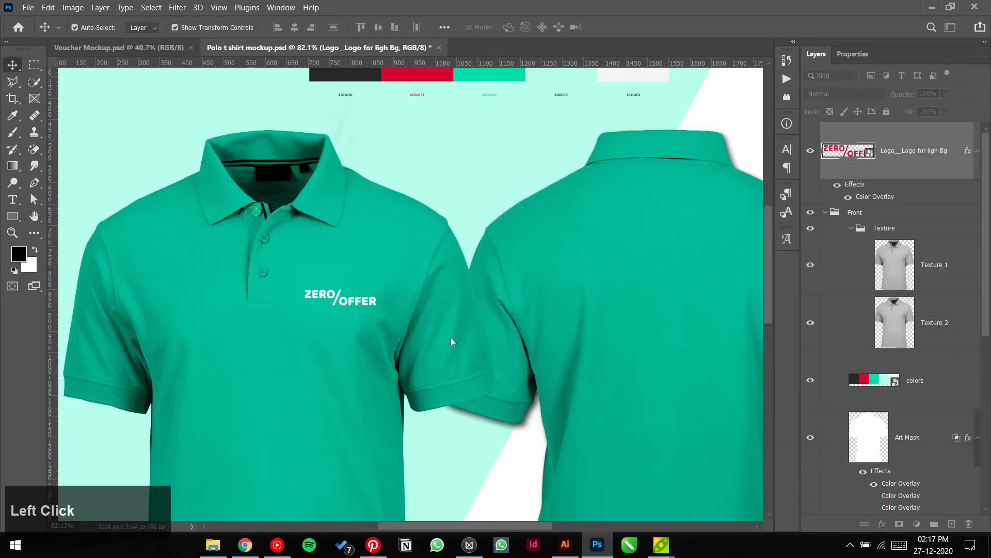
{"action": "key", "text": "ctrl+0"}
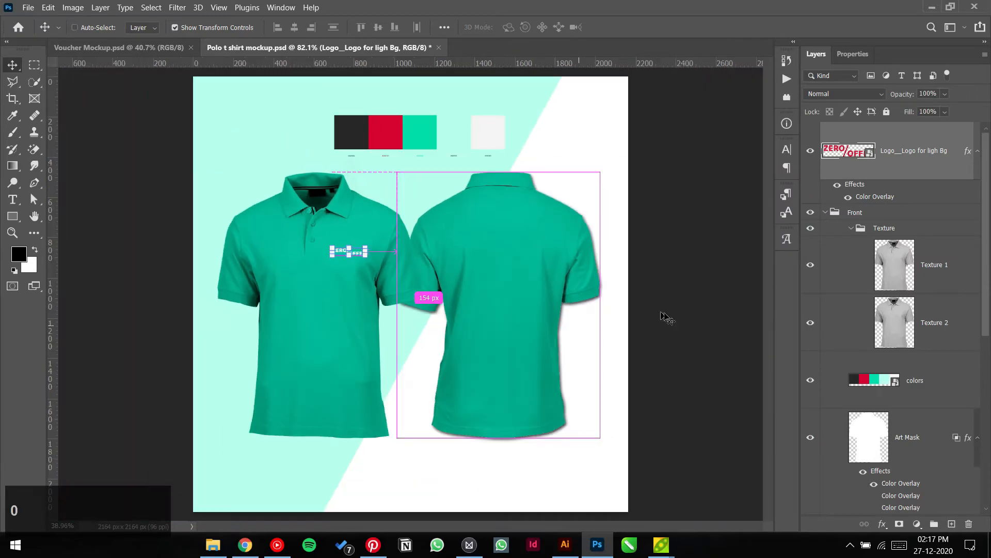
{"action": "left_click", "coordinate": [665, 314]}
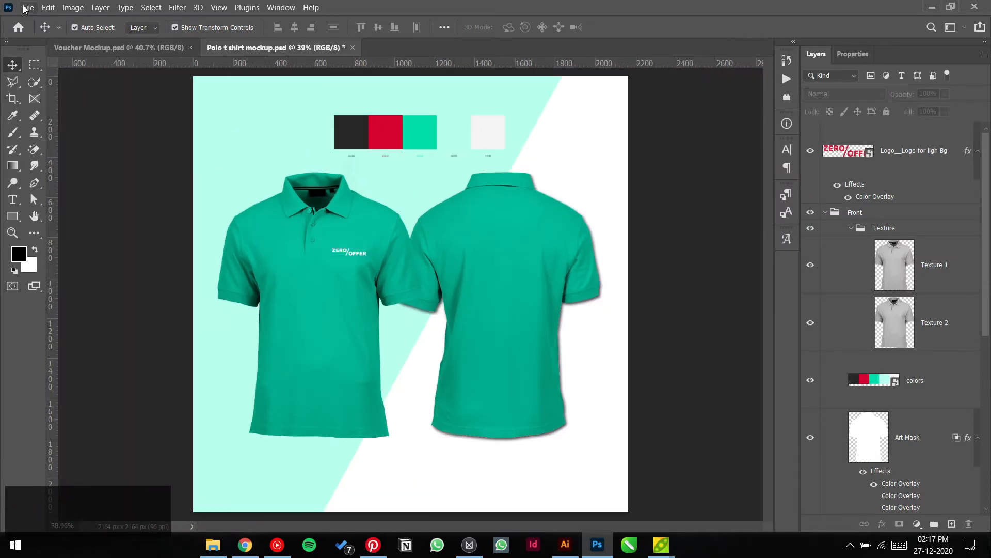
Step: Place Logo__logo icon for light Bg.eps from the for Light Bg folder as an embedded layer
{"action": "left_click", "coordinate": [27, 7]}
{"action": "left_click", "coordinate": [64, 253]}
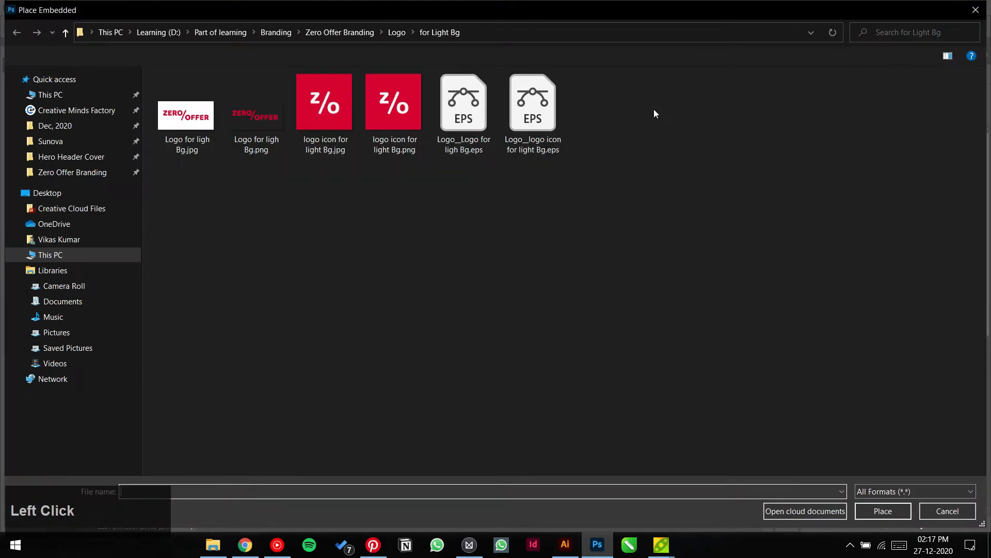
{"action": "double_click", "coordinate": [559, 110]}
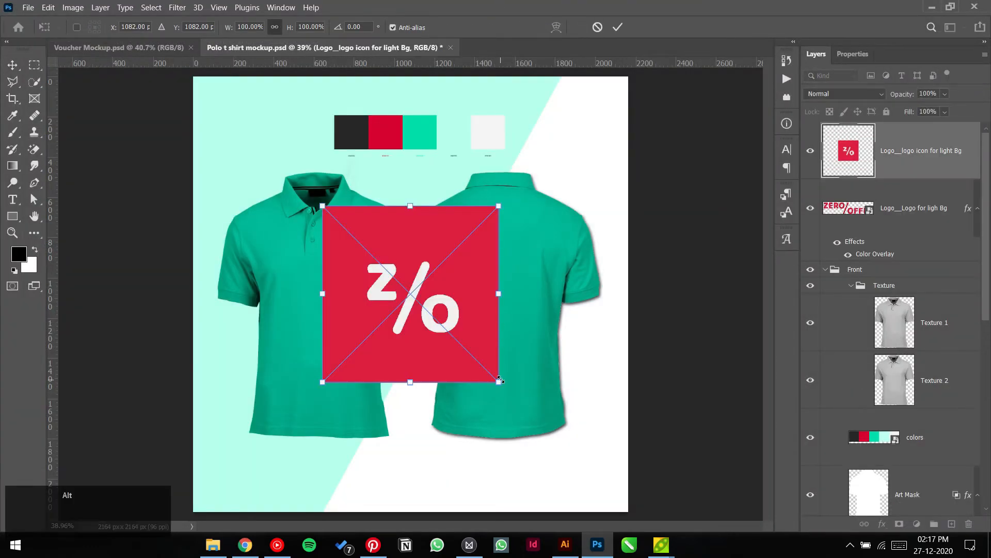
Step: Scale the logo icon to about 52.59% and centre it on the back shirt at about X 1552, Y 1044 px
{"action": "scroll", "coordinate": [501, 379], "scroll_direction": "up", "scroll_amount": 3}
{"action": "left_click_drag", "start_coordinate": [498, 384], "coordinate": [377, 261]}
{"action": "left_click_drag", "start_coordinate": [343, 215], "coordinate": [533, 290]}
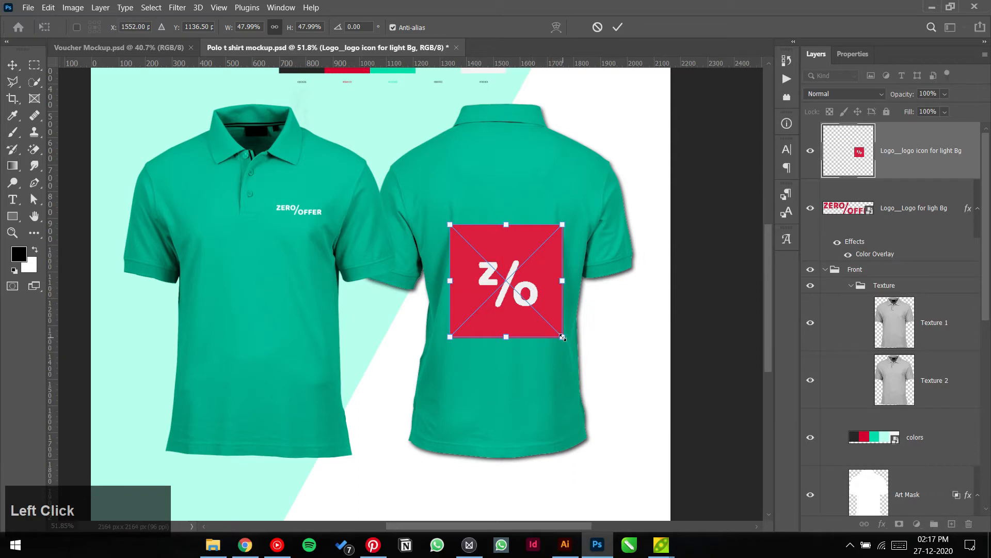
{"action": "mouse_move", "coordinate": [562, 337]}
{"action": "left_mouse_down"}
{"action": "mouse_move", "coordinate": [589, 344]}
{"action": "mouse_move", "coordinate": [602, 360]}
{"action": "mouse_move", "coordinate": [574, 347]}
{"action": "left_mouse_up"}
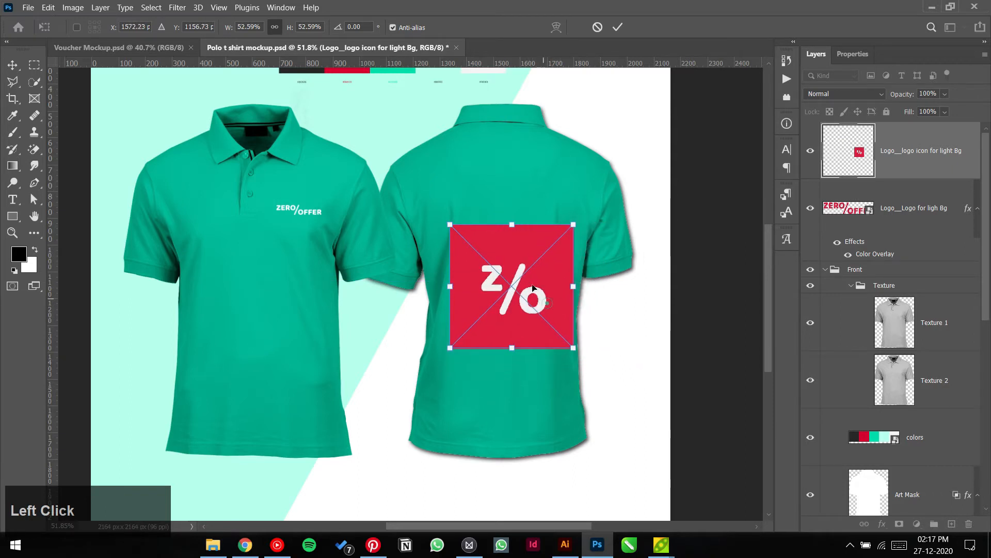
{"action": "left_click_drag", "start_coordinate": [533, 287], "coordinate": [527, 256]}
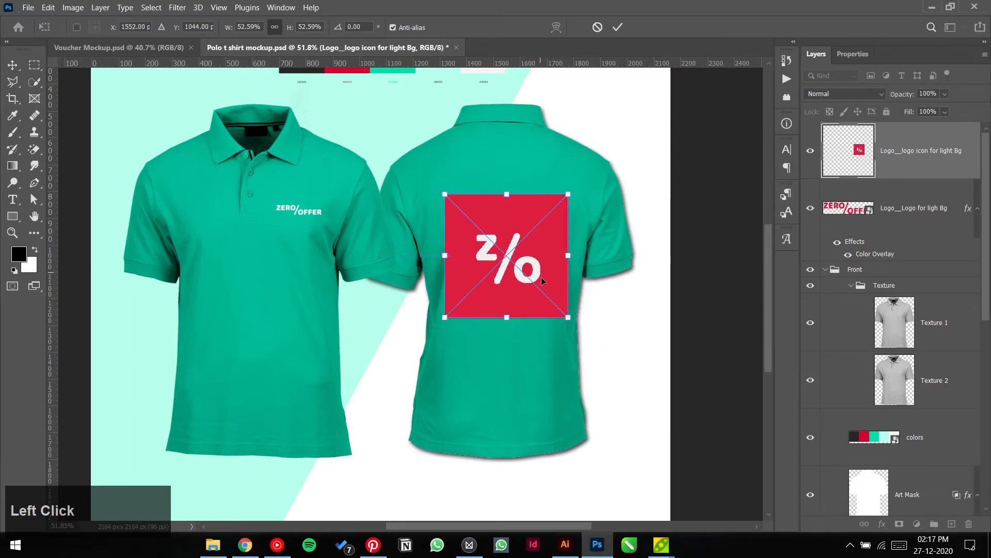
{"action": "left_click", "coordinate": [617, 27]}
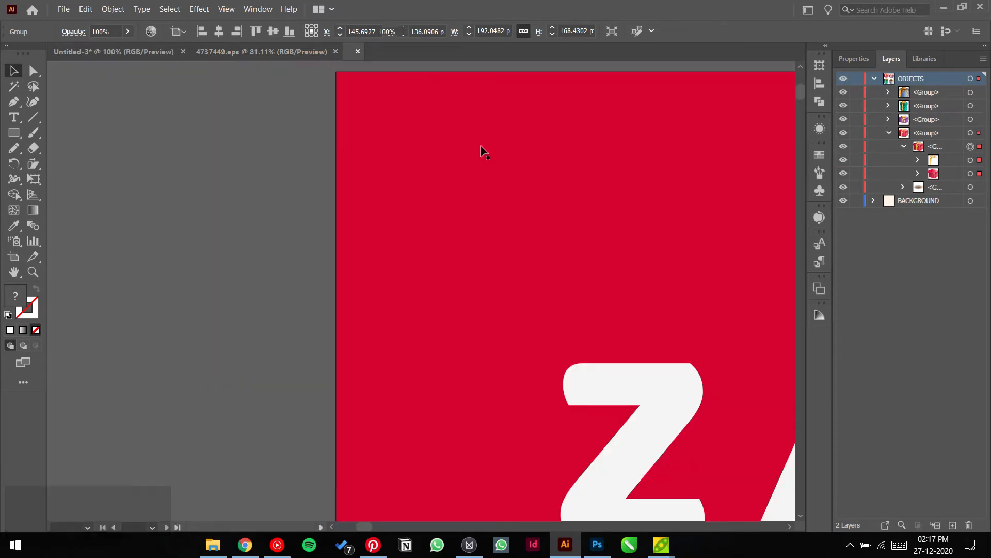
Step: Copy the white z/o icon from Logo__logo icon for light Bg.eps, leaving out its red background
{"action": "scroll", "coordinate": [490, 160], "scroll_direction": "down", "scroll_amount": 3}
{"action": "left_click", "coordinate": [534, 238]}
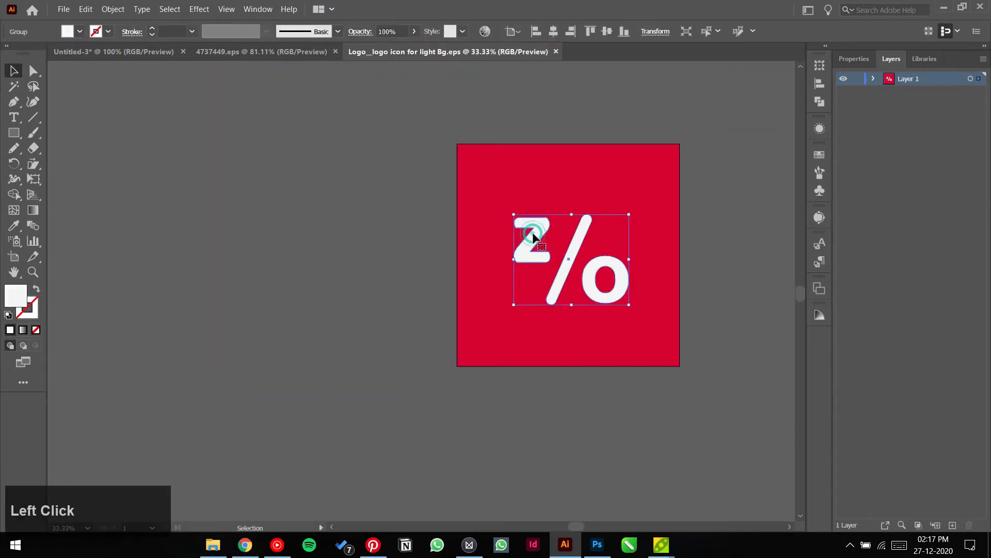
{"action": "key", "text": "ctrl+c"}
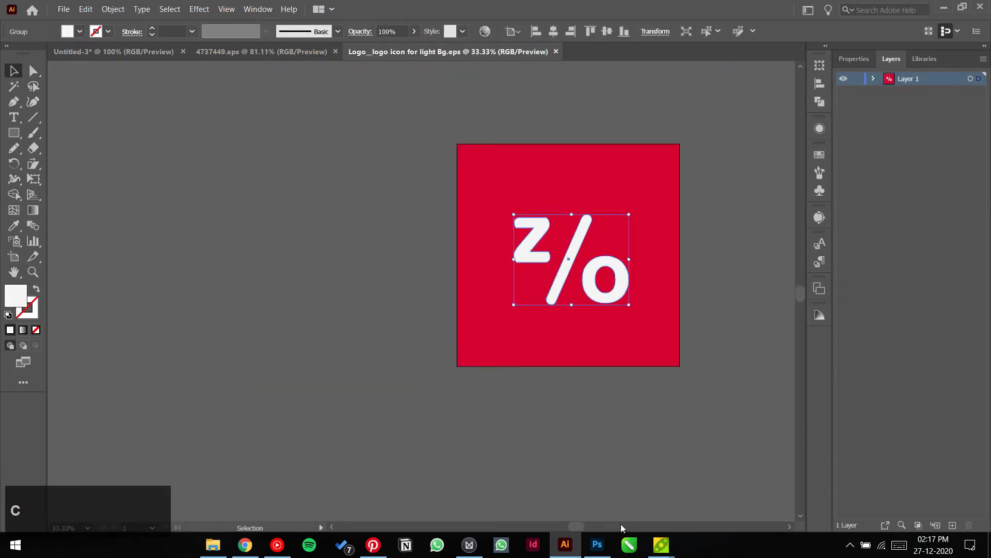
Step: In Photoshop, replace the back shirt's red logo square with the copied icon as a Smart Object, scaled to 53.75% at about X 1552, Y 1040 px
{"action": "left_click", "coordinate": [598, 545]}
{"action": "key", "text": "Delete"}
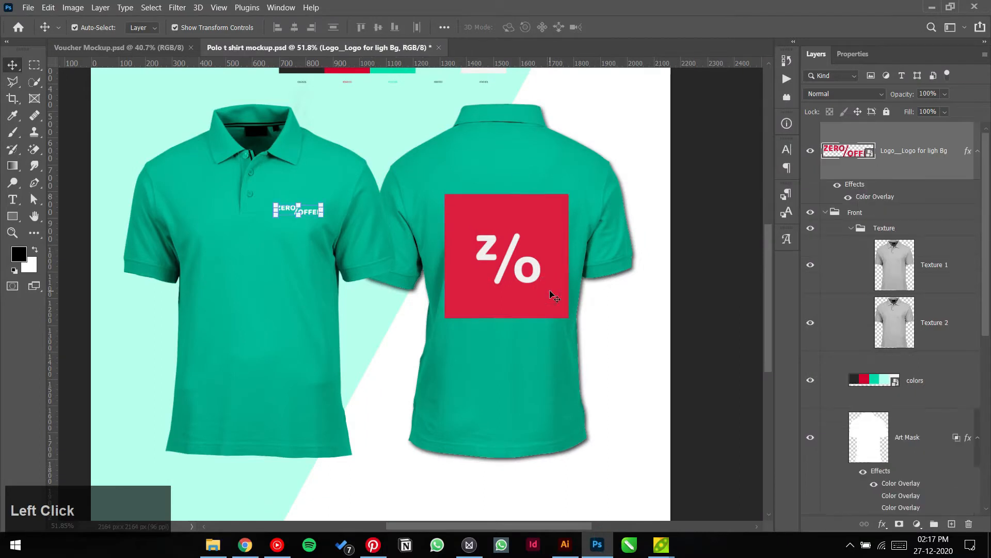
{"action": "key", "text": "ctrl+v"}
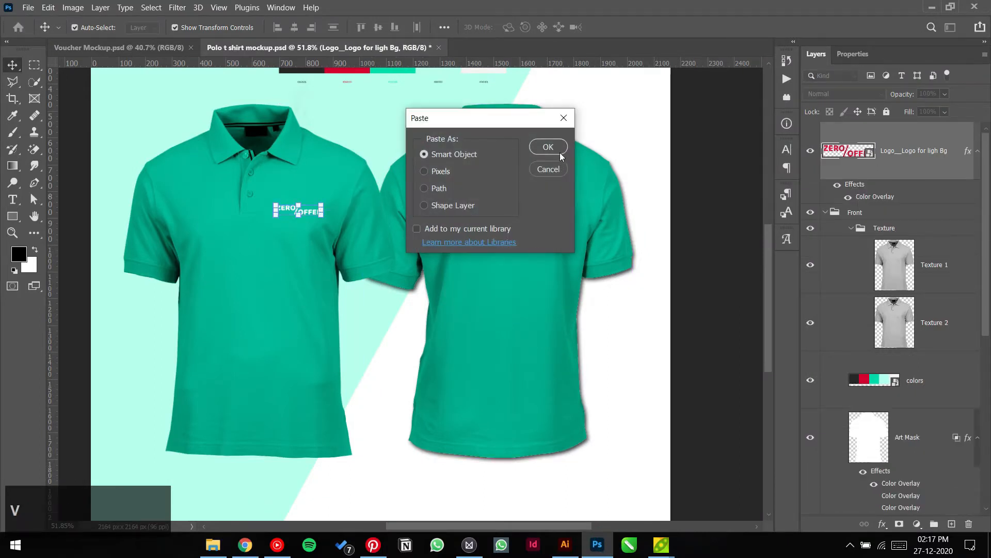
{"action": "left_click", "coordinate": [548, 148]}
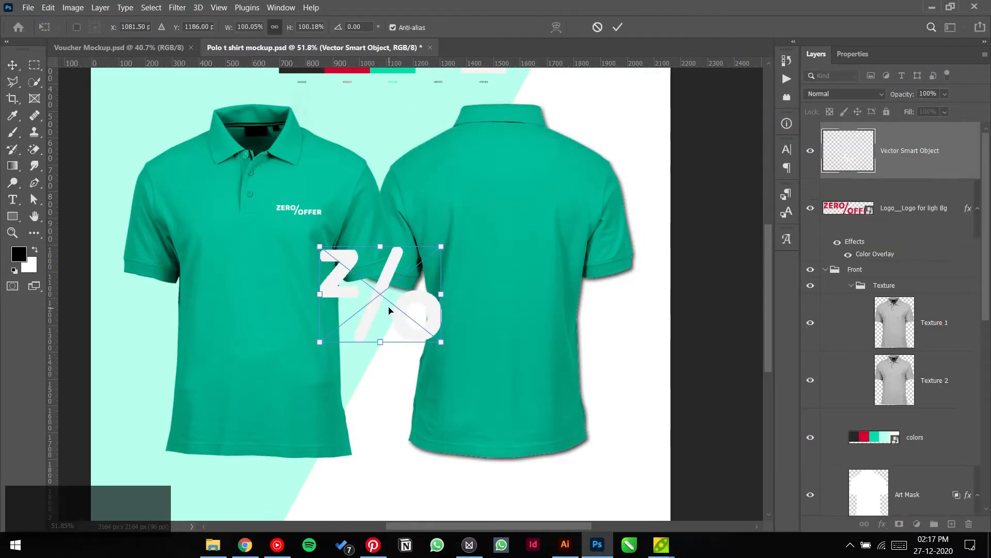
{"action": "left_click_drag", "start_coordinate": [415, 316], "coordinate": [536, 258]}
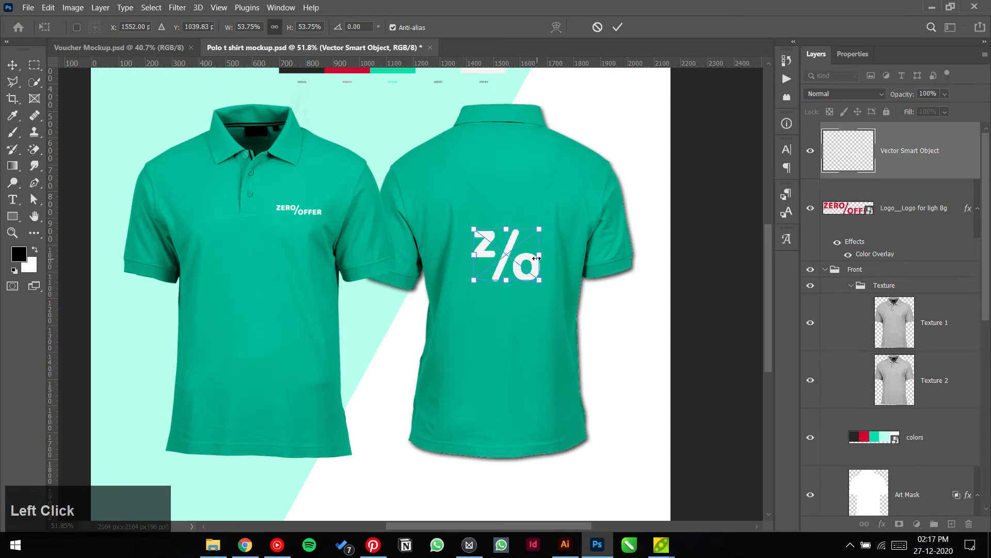
{"action": "left_click", "coordinate": [619, 26]}
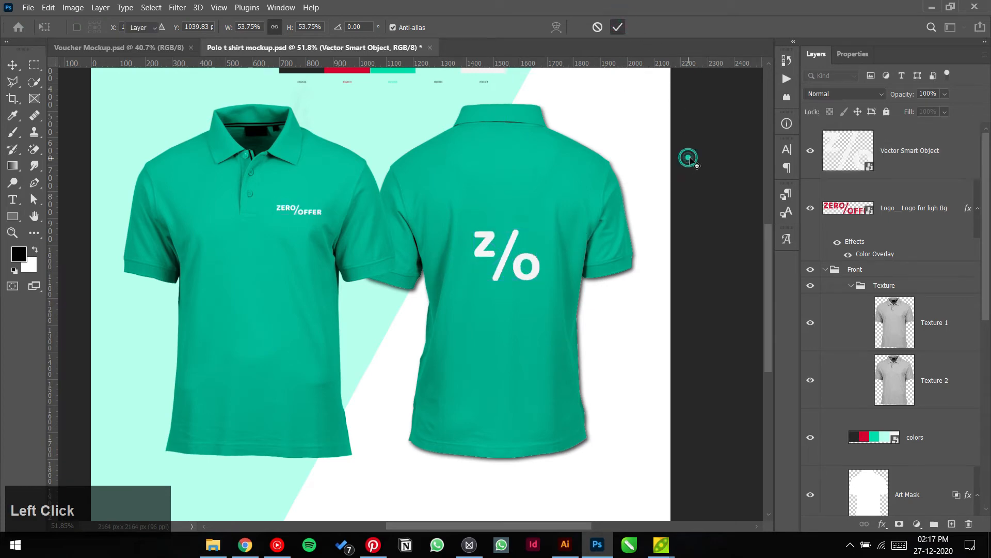
Step: Add a white text layer with the wearer's first name below the logo icon on the back shirt
{"action": "scroll", "coordinate": [531, 276], "scroll_direction": "up", "scroll_amount": 1}
{"action": "scroll", "coordinate": [533, 279], "scroll_direction": "up", "scroll_amount": 3}
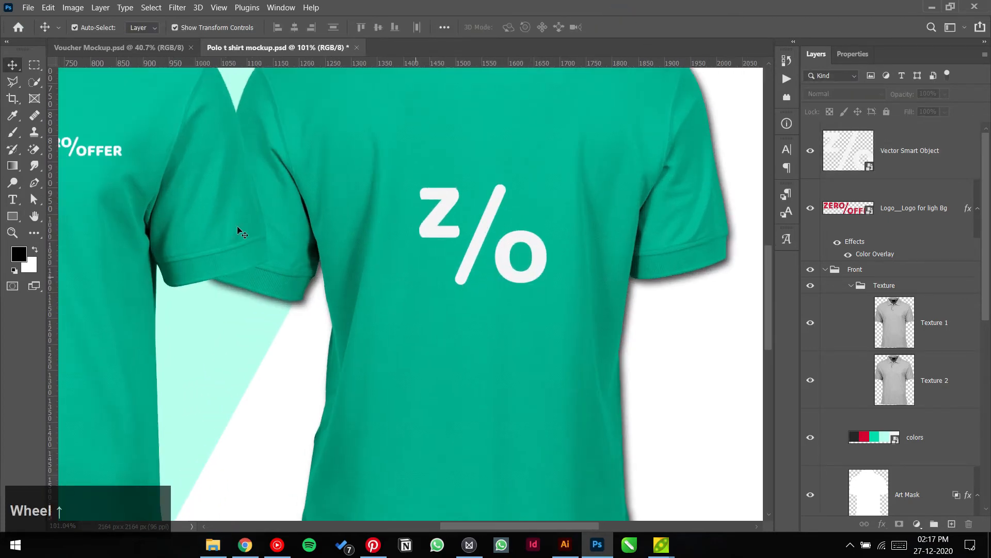
{"action": "key", "text": "t"}
{"action": "left_click", "coordinate": [411, 345]}
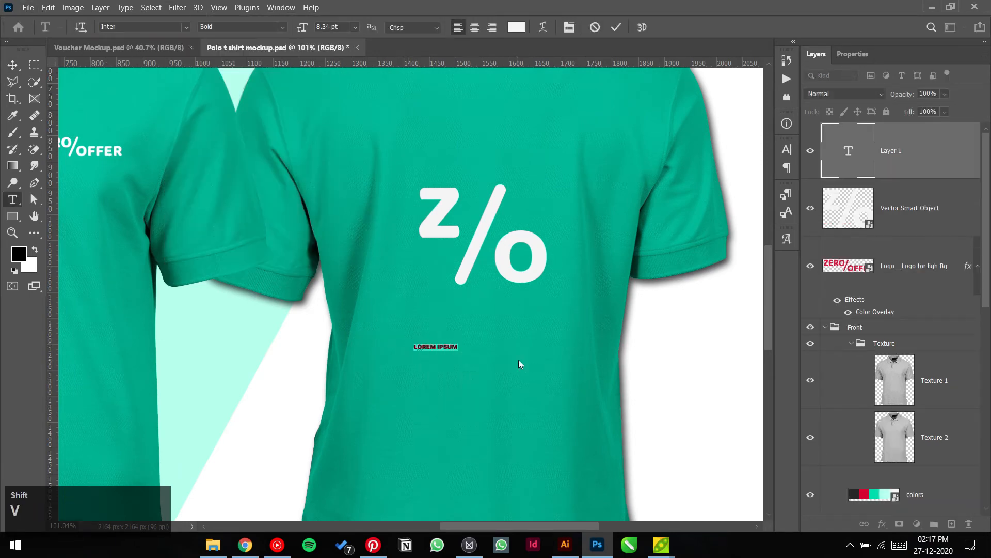
{"action": "type", "text": "VIKAS"}
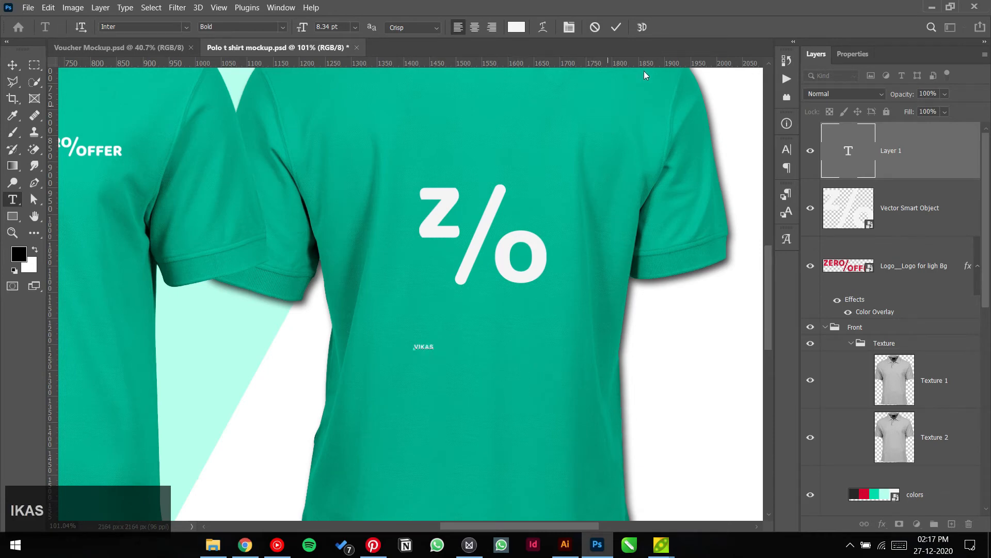
{"action": "left_click", "coordinate": [617, 29]}
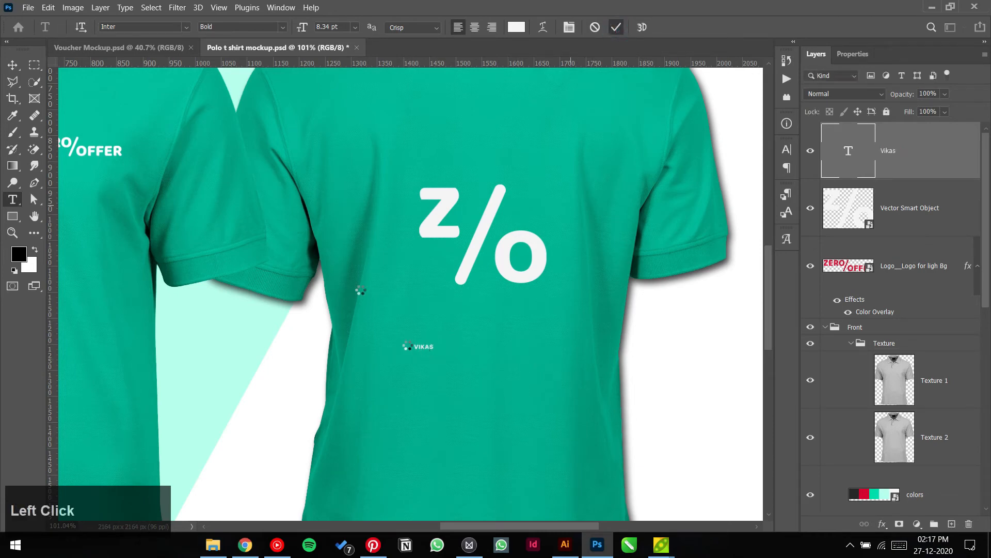
Step: Set the font size of the wearer's name on the back shirt to 36 pt
{"action": "left_click", "coordinate": [13, 64]}
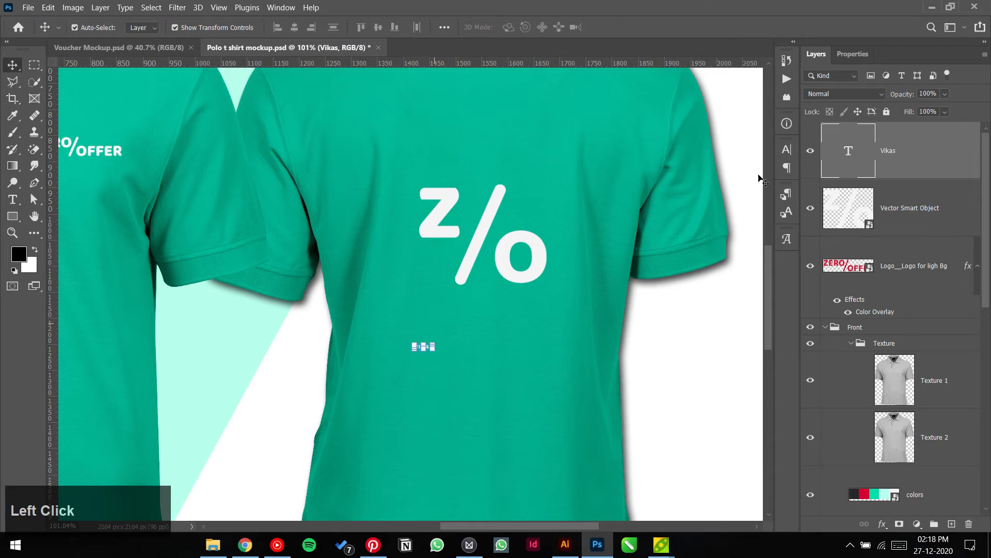
{"action": "left_click", "coordinate": [865, 54]}
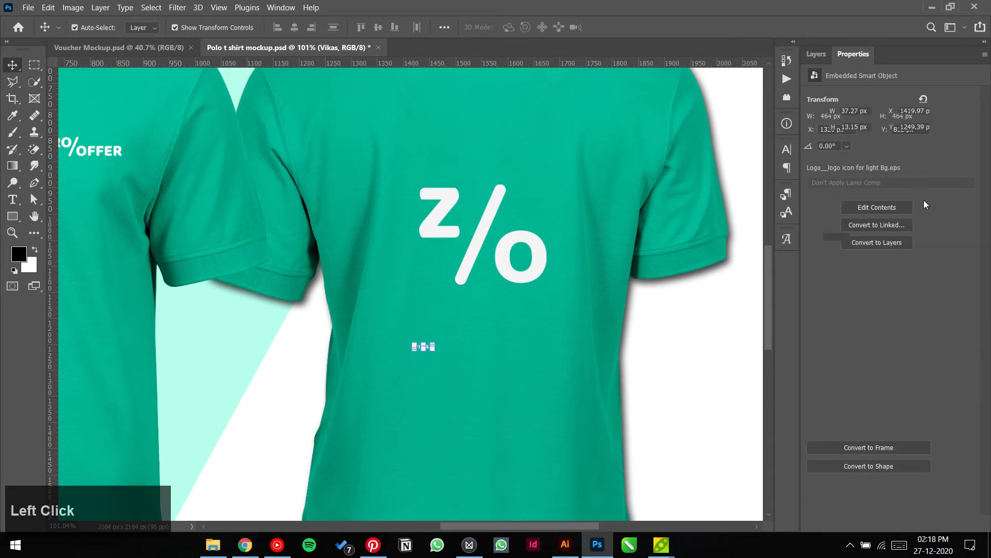
{"action": "left_click", "coordinate": [857, 223]}
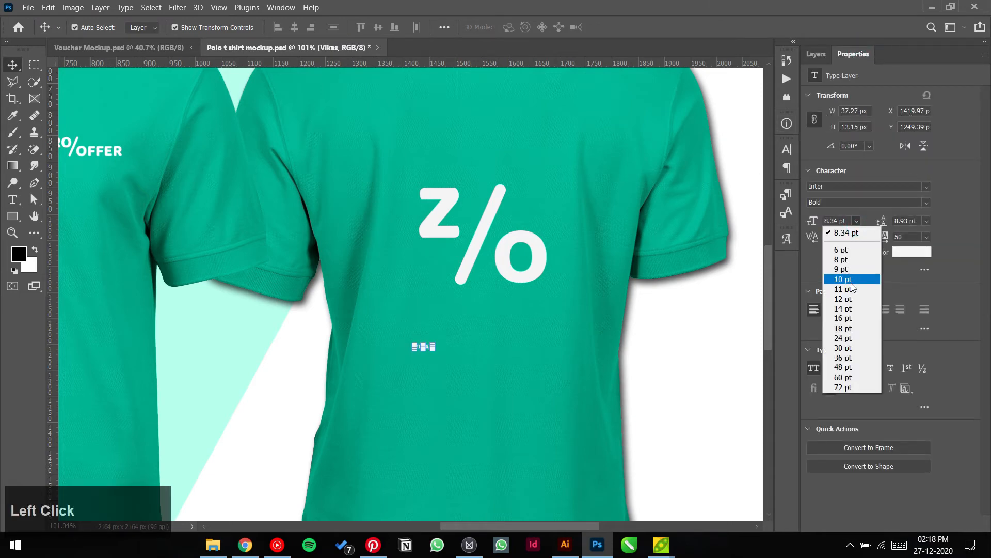
{"action": "left_click", "coordinate": [857, 307]}
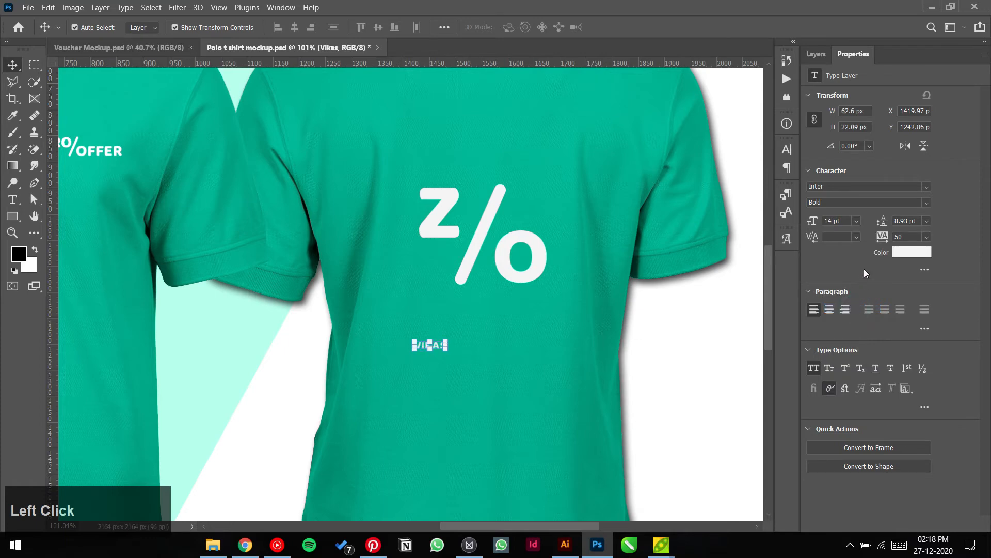
{"action": "left_click", "coordinate": [856, 221]}
{"action": "left_click", "coordinate": [855, 329]}
{"action": "left_click", "coordinate": [856, 221]}
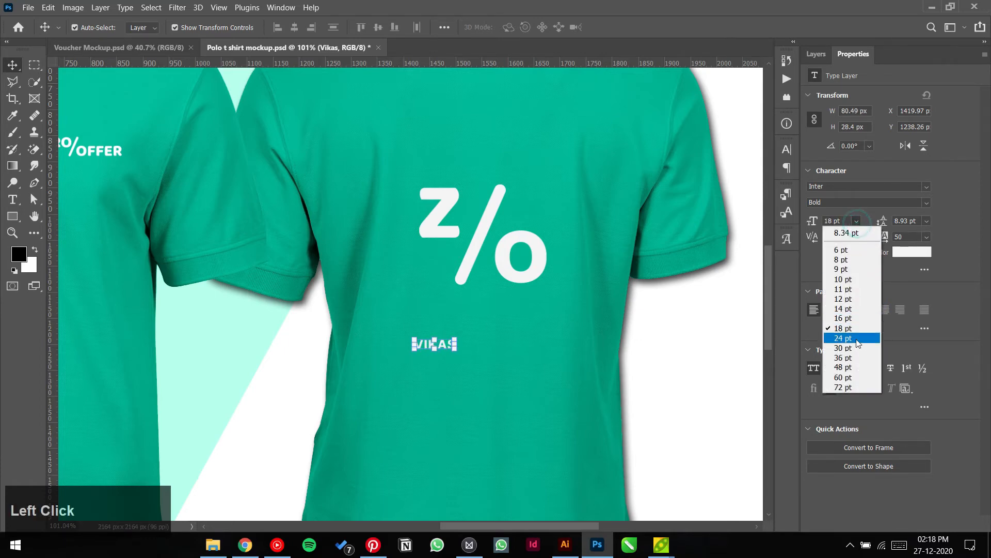
{"action": "left_click", "coordinate": [855, 340]}
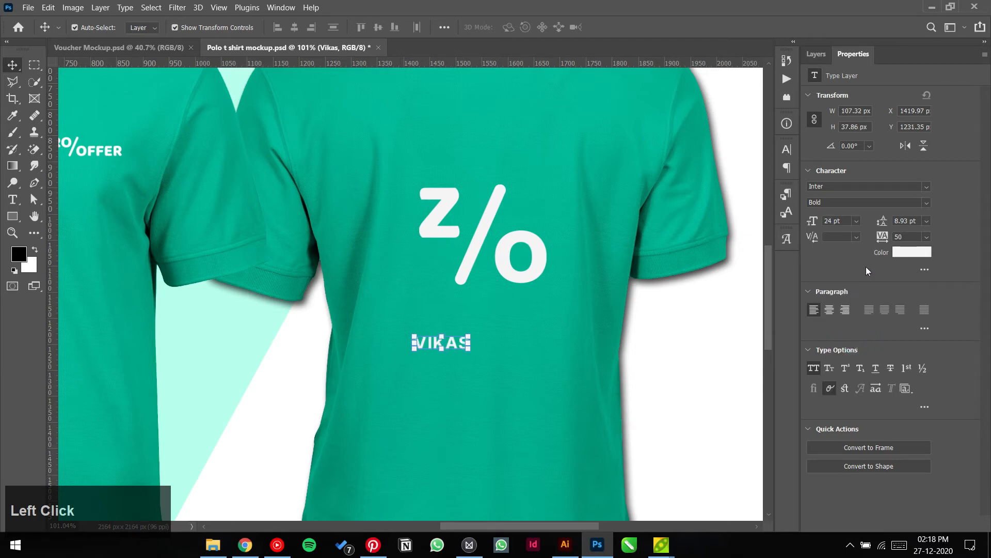
{"action": "left_click", "coordinate": [856, 221]}
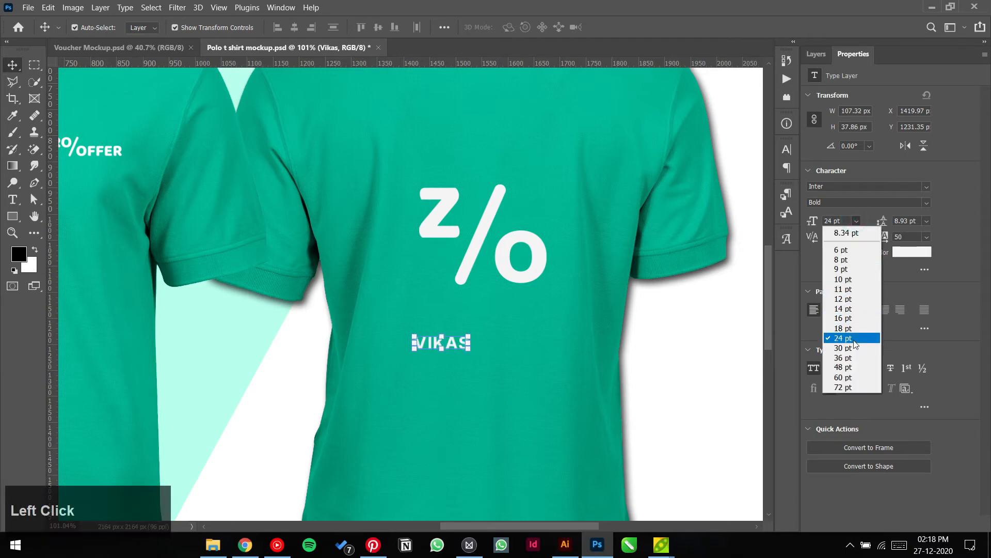
{"action": "left_click", "coordinate": [855, 357]}
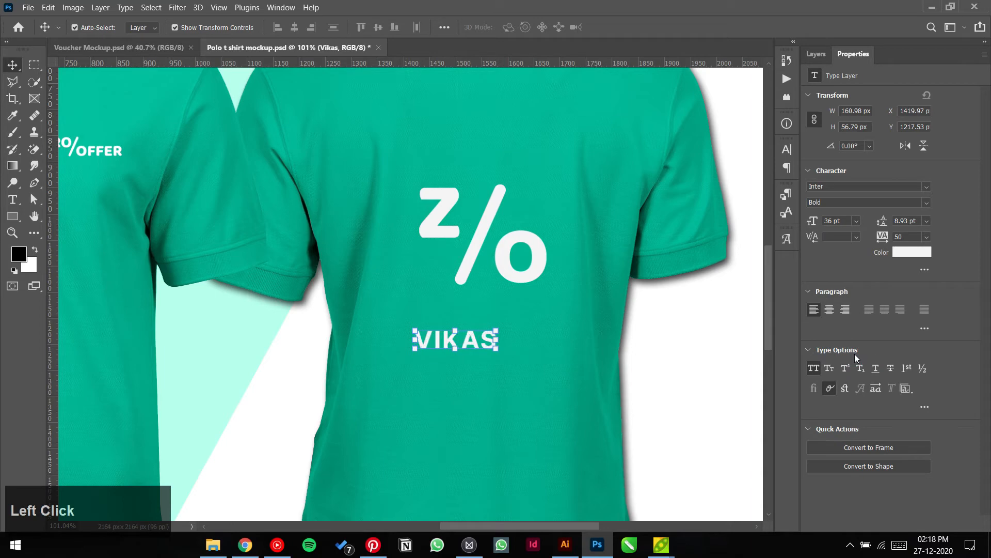
Step: Change the name text's font to Baloo and scale it to about 159% beneath the logo icon
{"action": "left_click", "coordinate": [878, 187]}
{"action": "type", "text": "b"}
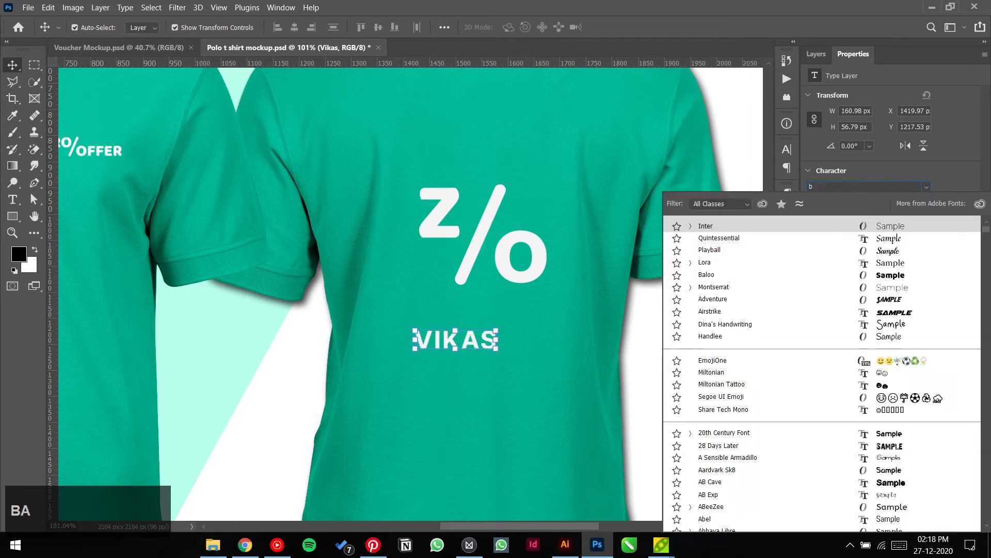
{"action": "type", "text": "aloo"}
{"action": "key", "text": "Return"}
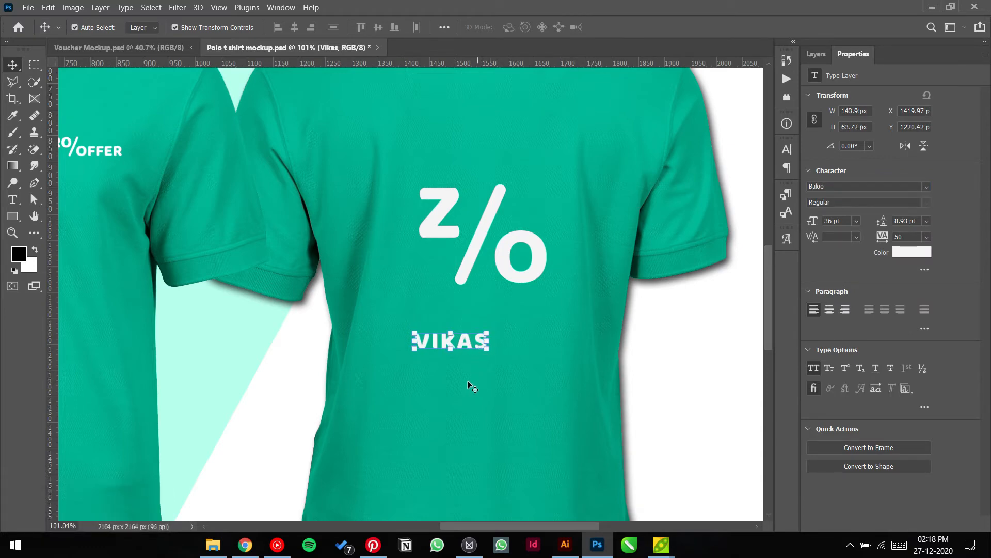
{"action": "left_click_drag", "start_coordinate": [486, 353], "coordinate": [567, 385]}
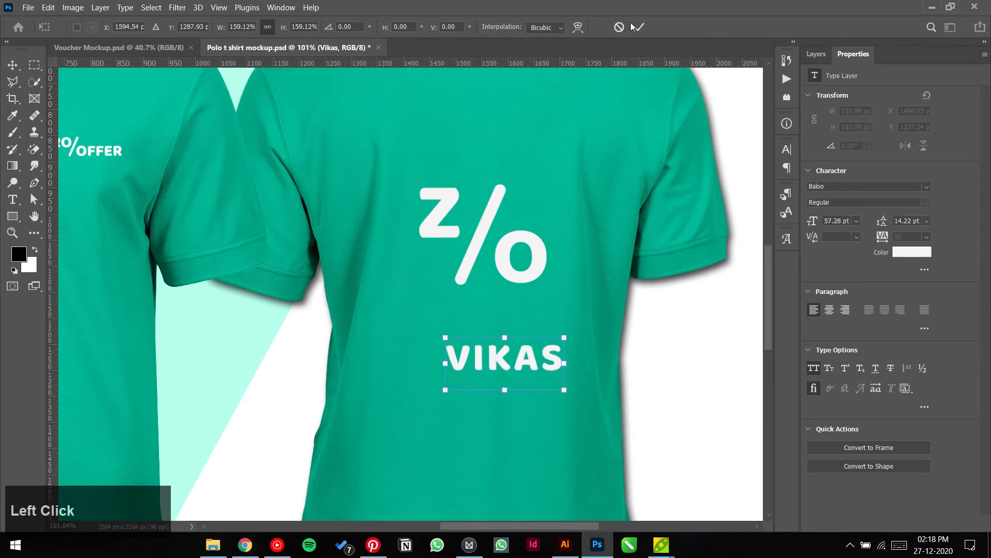
Step: Set the name text's tracking to 5 and reposition it under the logo icon on the back shirt
{"action": "left_click", "coordinate": [927, 236]}
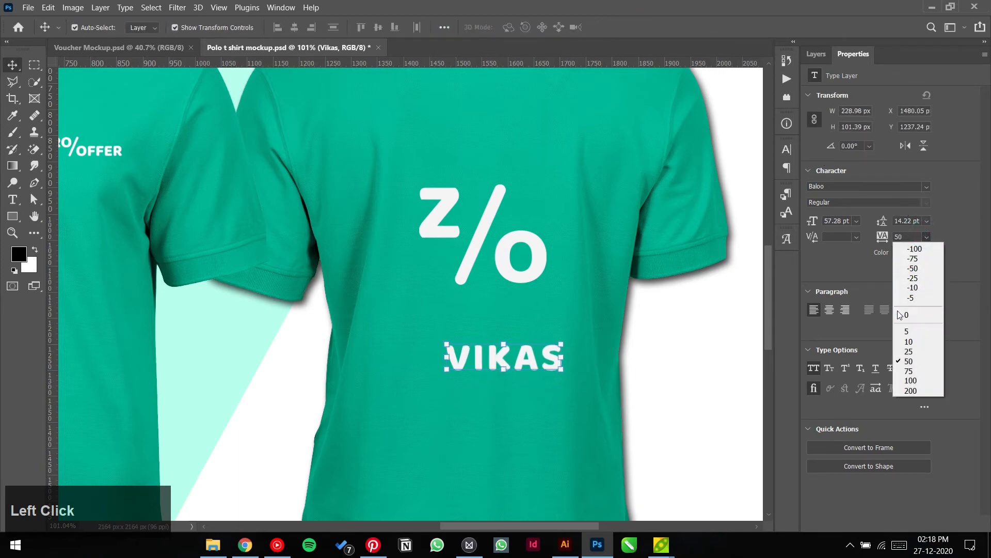
{"action": "left_click", "coordinate": [909, 326]}
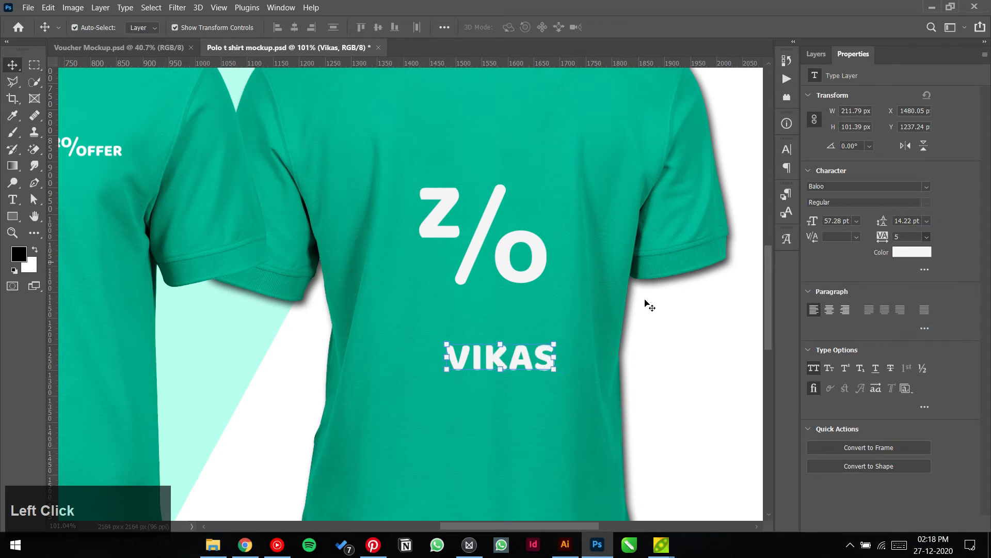
{"action": "left_click_drag", "start_coordinate": [513, 349], "coordinate": [509, 354]}
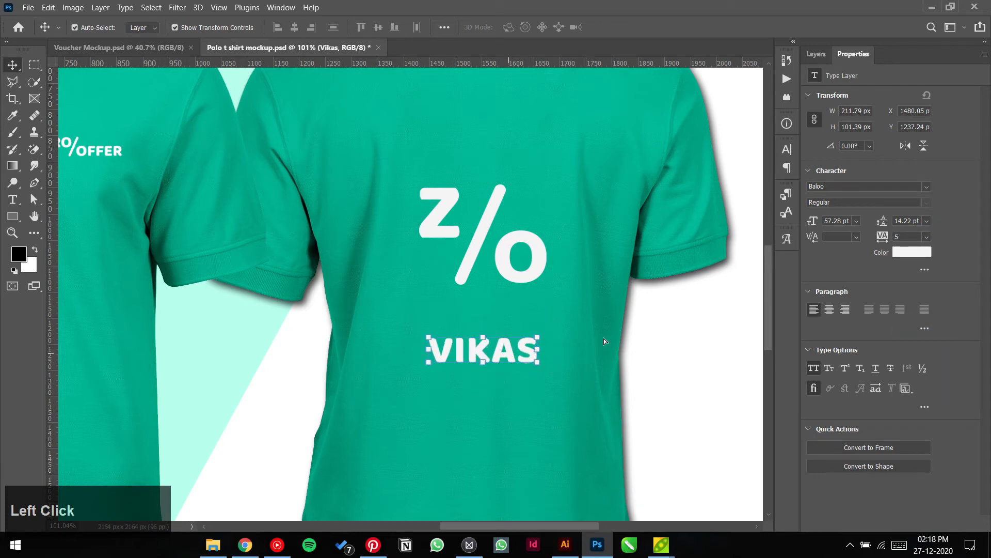
{"action": "left_click", "coordinate": [692, 338]}
Step: Move the colour swatch strip sideways so that it sits above the back shirt
{"action": "key", "text": "ctrl+0"}
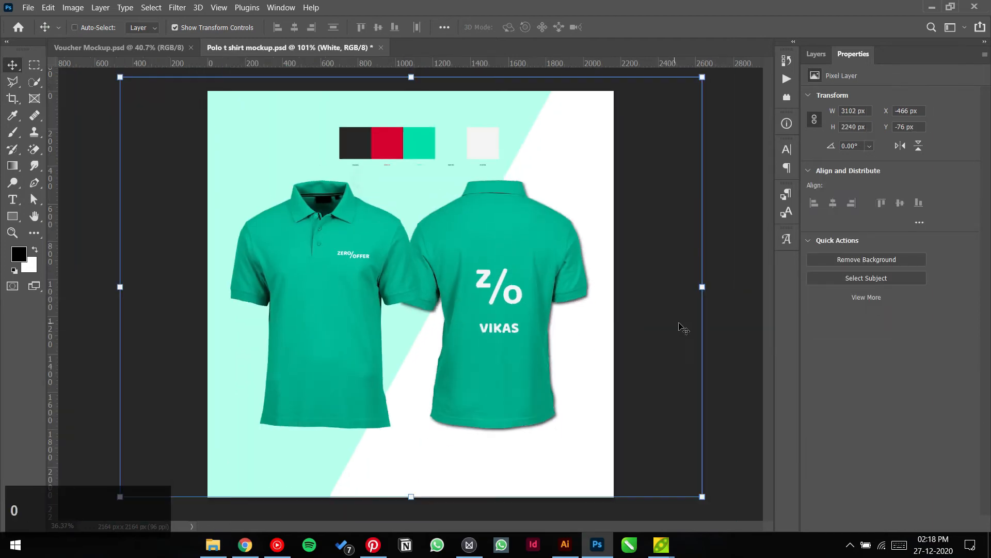
{"action": "left_click", "coordinate": [734, 281]}
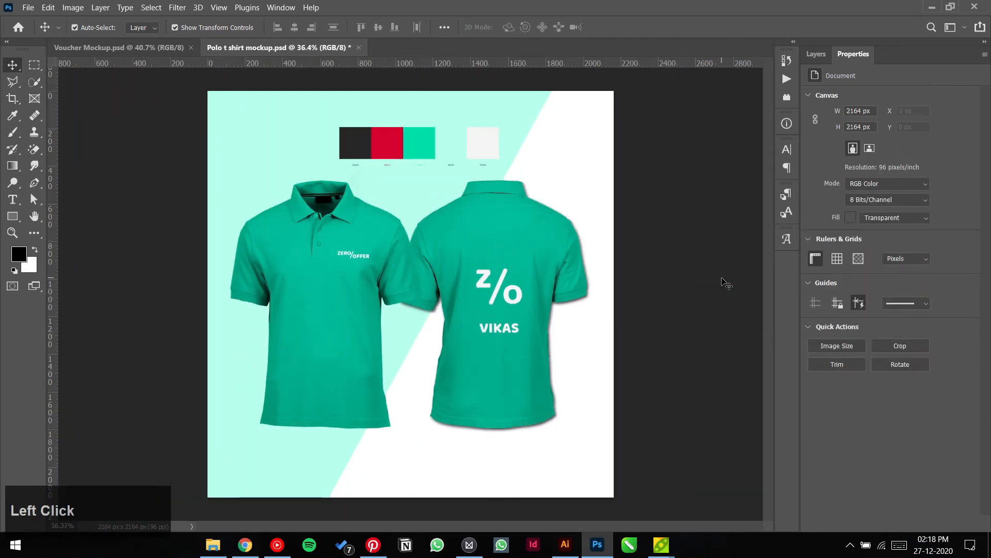
{"action": "left_click_drag", "start_coordinate": [439, 148], "coordinate": [524, 144]}
{"action": "left_click", "coordinate": [646, 195]}
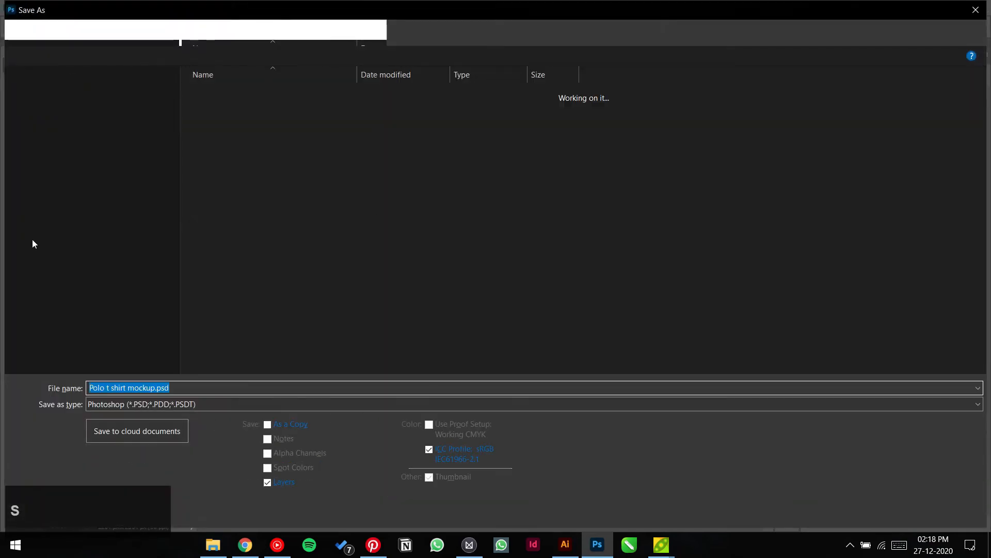
Step: Save the document as Polo t shirt mockup.psd in the T-shirt folder inside Zero Offer Branding
{"action": "left_click", "coordinate": [75, 172]}
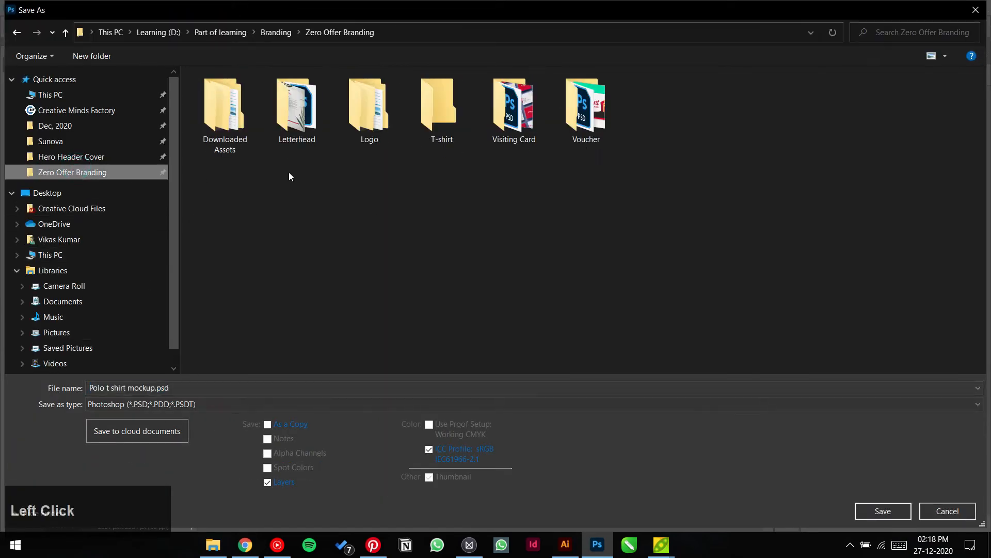
{"action": "double_click", "coordinate": [440, 108]}
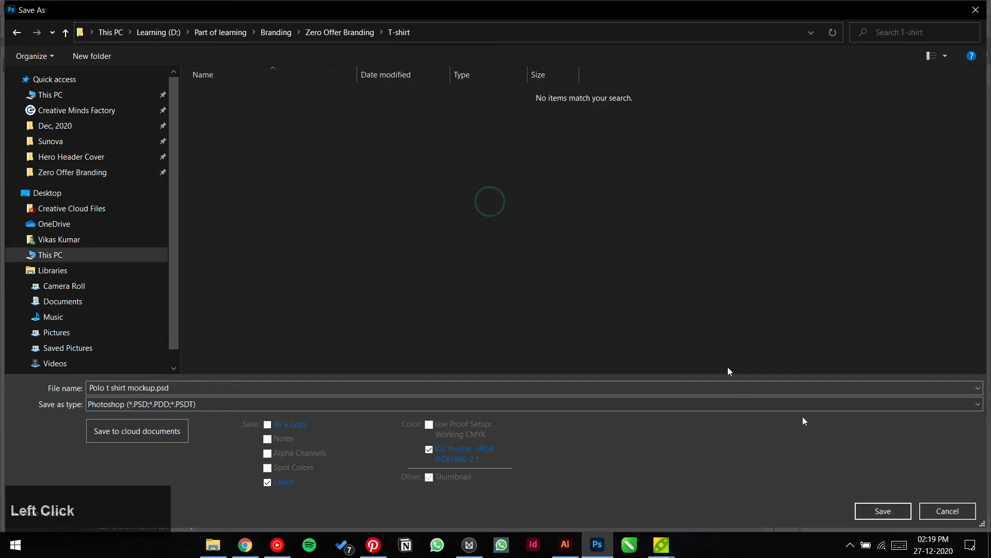
{"action": "left_click", "coordinate": [889, 518]}
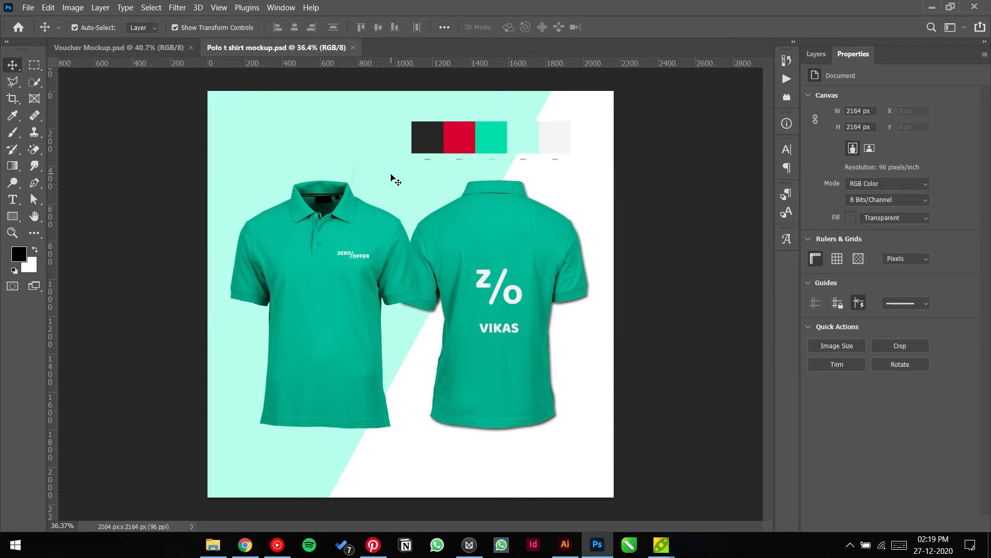
Step: Fine-tune the name text's position beneath the back shirt's logo icon and save the mockup again
{"action": "left_click", "coordinate": [391, 176]}
{"action": "left_click", "coordinate": [686, 186]}
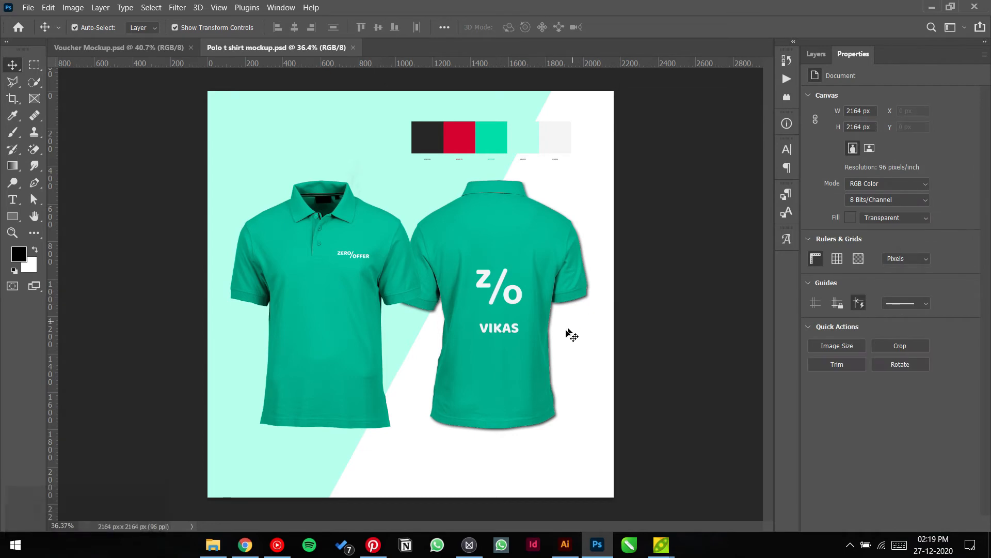
{"action": "scroll", "coordinate": [490, 350], "scroll_direction": "up", "scroll_amount": 2, "text": "alt"}
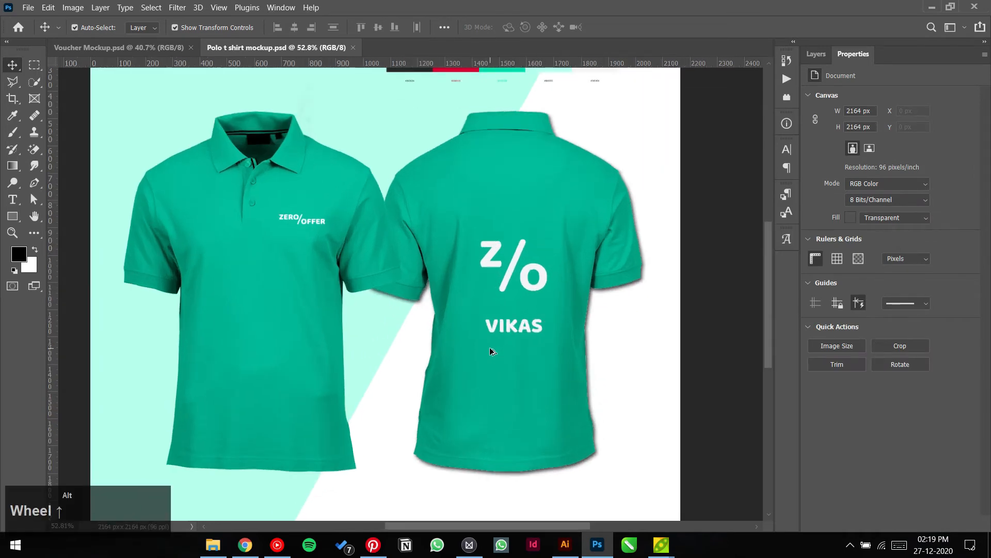
{"action": "left_click_drag", "start_coordinate": [509, 329], "coordinate": [505, 327]}
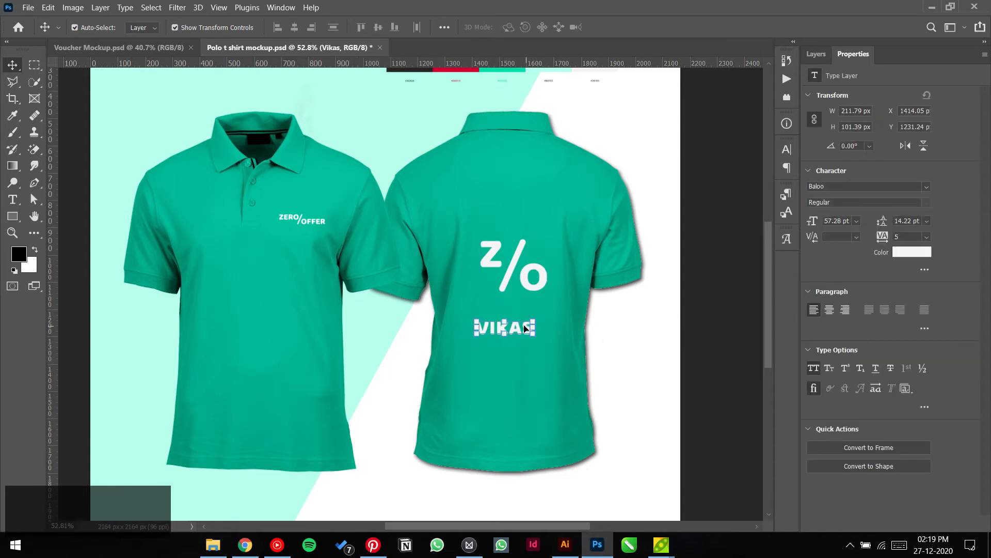
{"action": "left_click_drag", "start_coordinate": [518, 329], "coordinate": [525, 328]}
{"action": "left_click_drag", "start_coordinate": [523, 326], "coordinate": [521, 326]}
{"action": "left_click", "coordinate": [691, 309]}
{"action": "key", "text": "ctrl+s"}
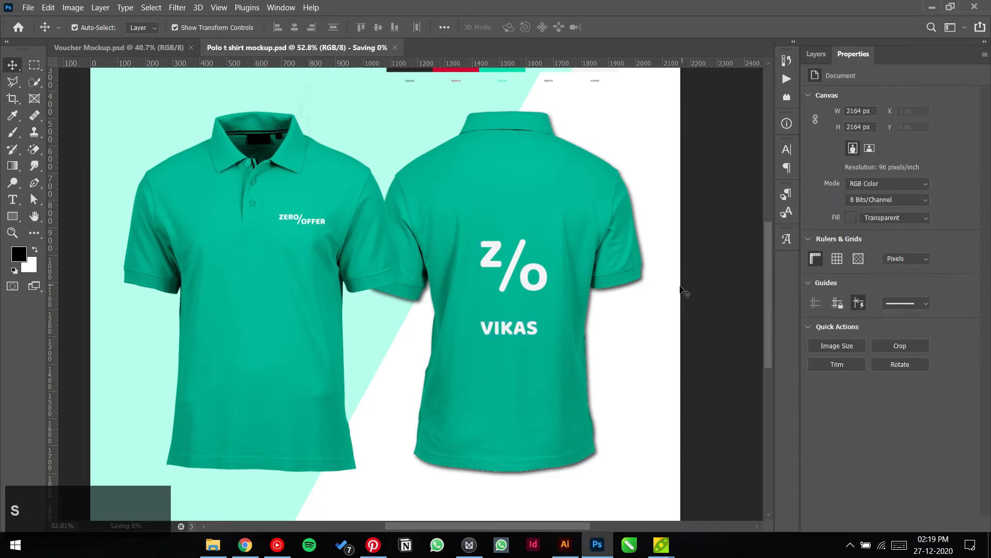
Step: Hide the colour swatch strip's colors layer and fit the whole mockup in view
{"action": "left_click", "coordinate": [552, 81]}
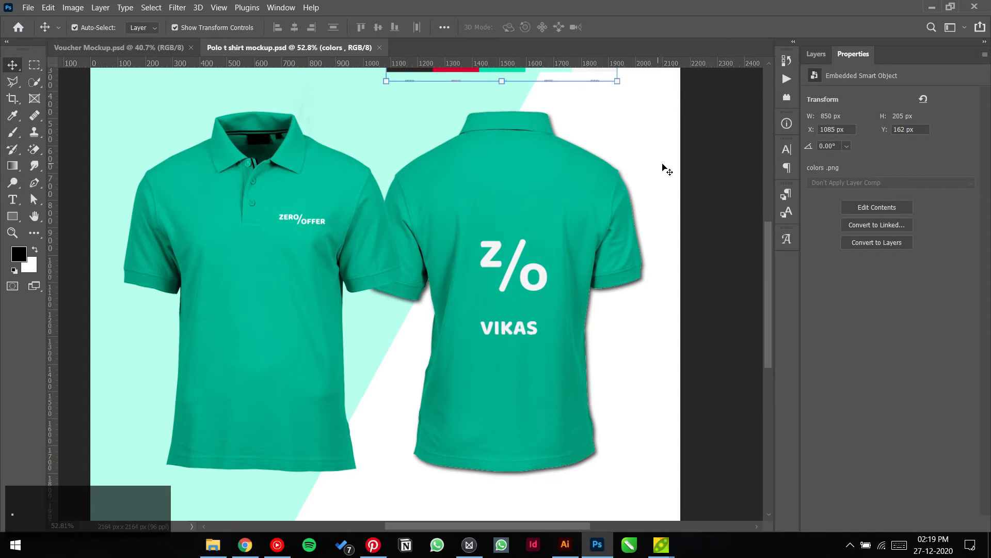
{"action": "left_click", "coordinate": [814, 55]}
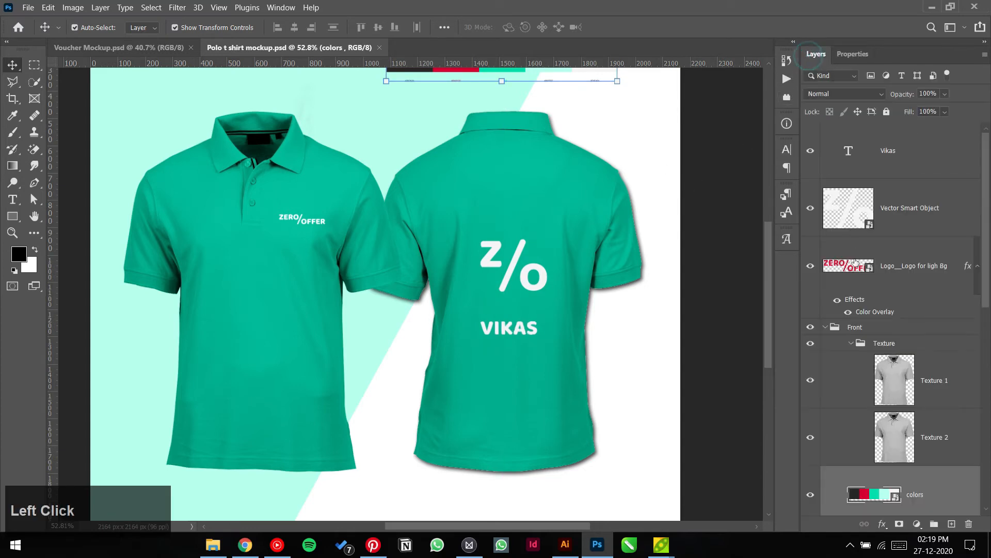
{"action": "left_click", "coordinate": [811, 494]}
{"action": "left_click", "coordinate": [726, 347]}
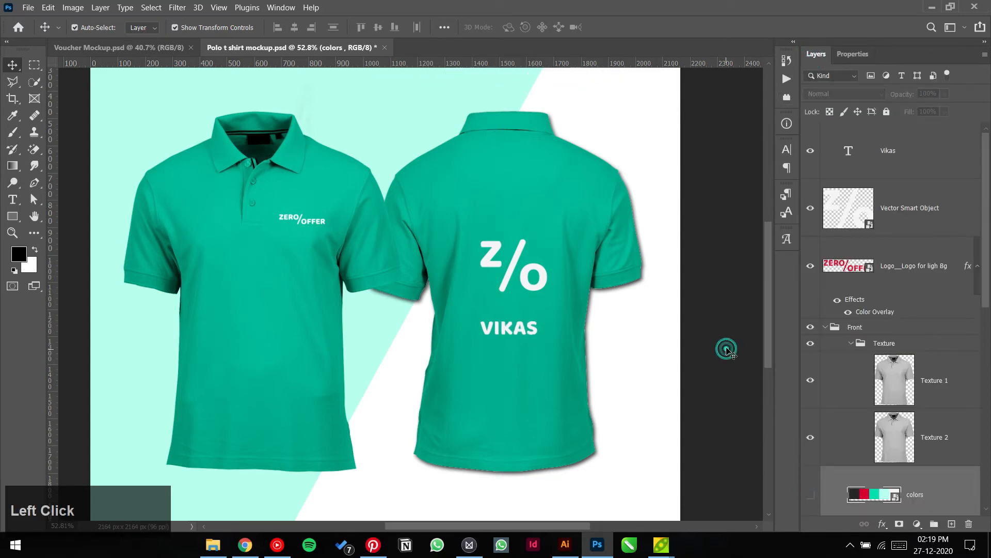
{"action": "key", "text": "ctrl+0"}
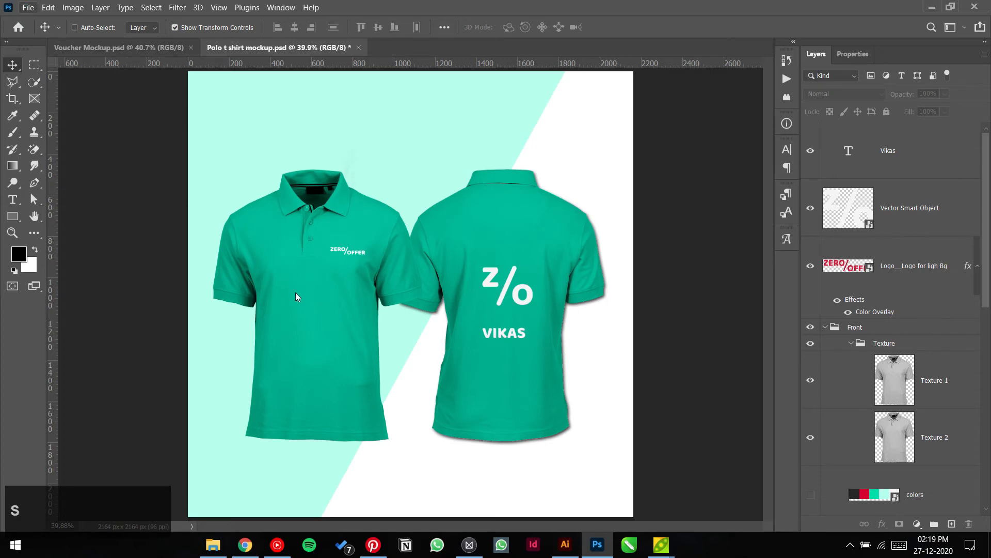
{"action": "key", "text": "ctrl+shift+s"}
{"action": "type", "text": "Ty"}
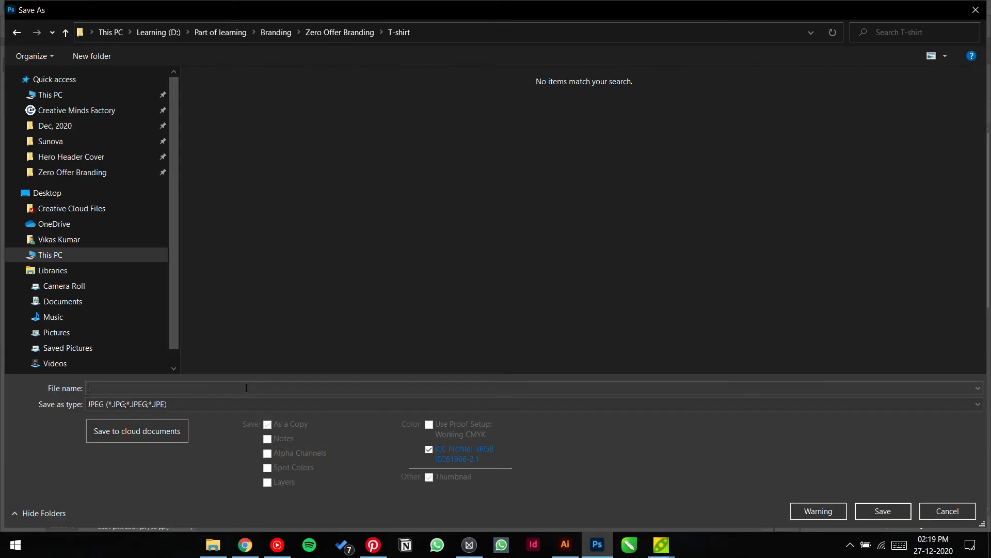
{"action": "left_click", "coordinate": [354, 33]}
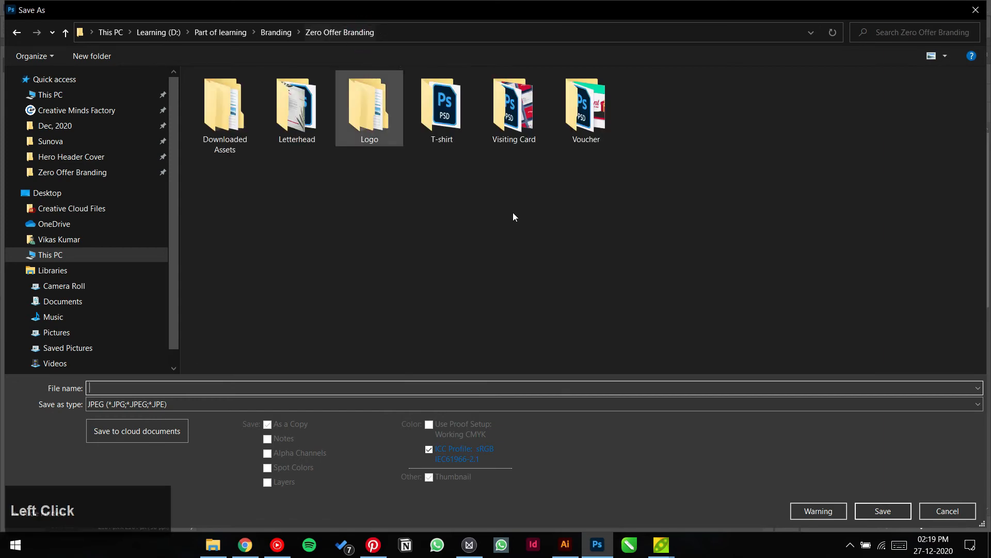
{"action": "left_click", "coordinate": [961, 517]}
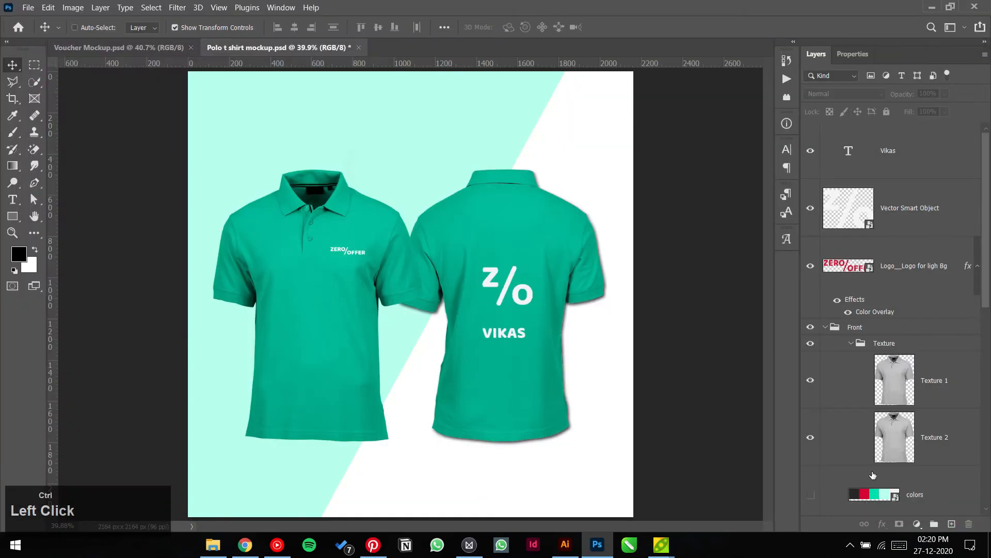
Step: Save a JPEG copy named Polo t shirt mockup copy.jpg in the T-shirt folder inside Zero Offer Branding, at quality 9
{"action": "key", "text": "ctrl+s"}
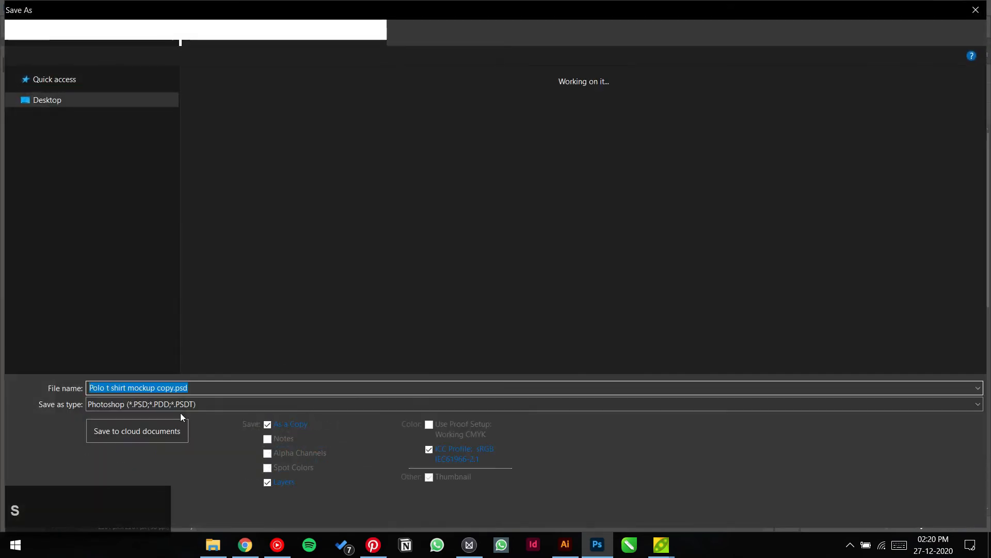
{"action": "left_click", "coordinate": [155, 404]}
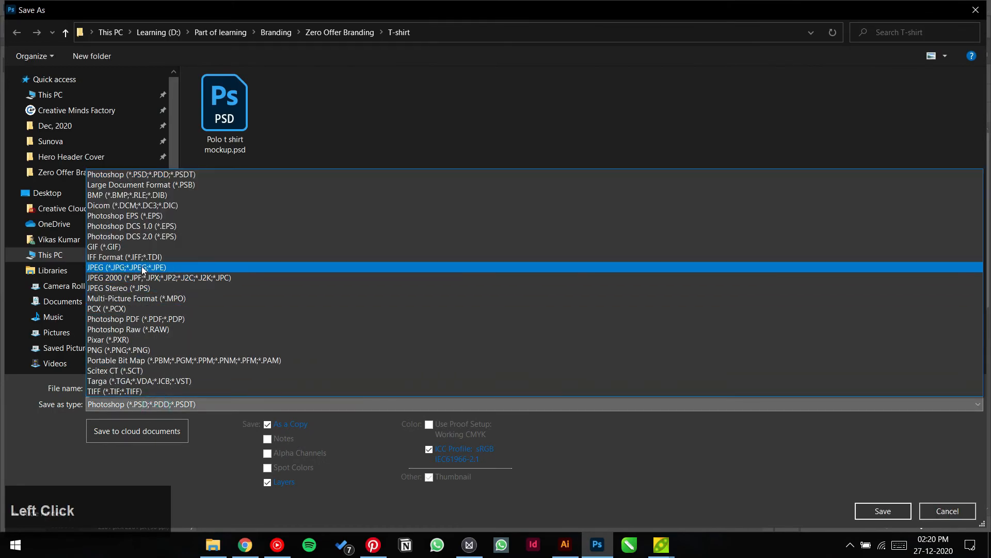
{"action": "left_click", "coordinate": [136, 266]}
{"action": "left_click", "coordinate": [87, 174]}
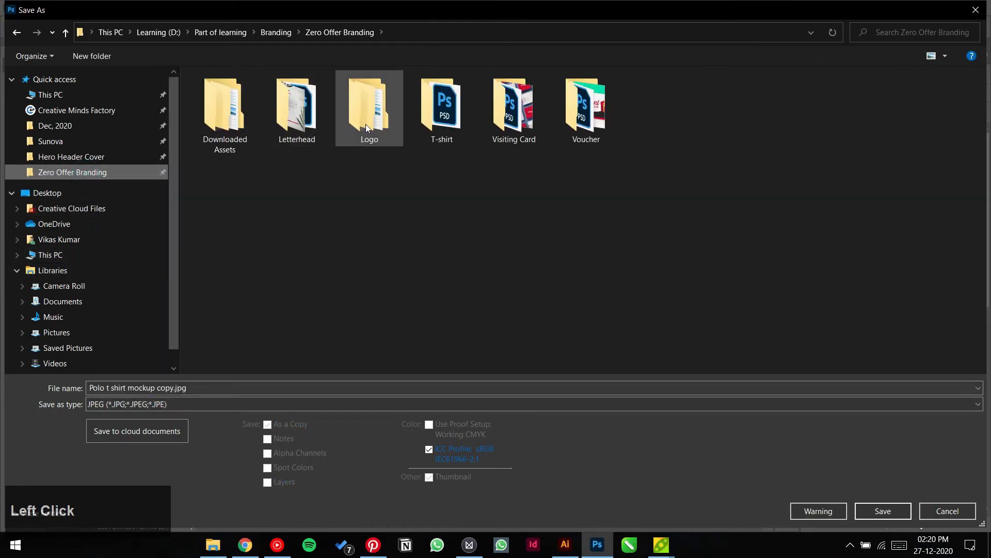
{"action": "double_click", "coordinate": [442, 106]}
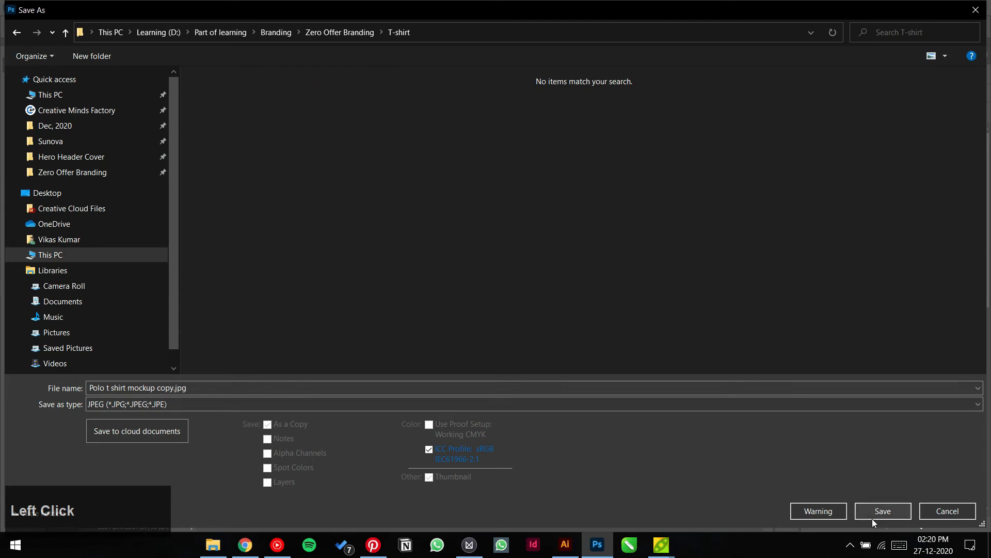
{"action": "left_click", "coordinate": [872, 518]}
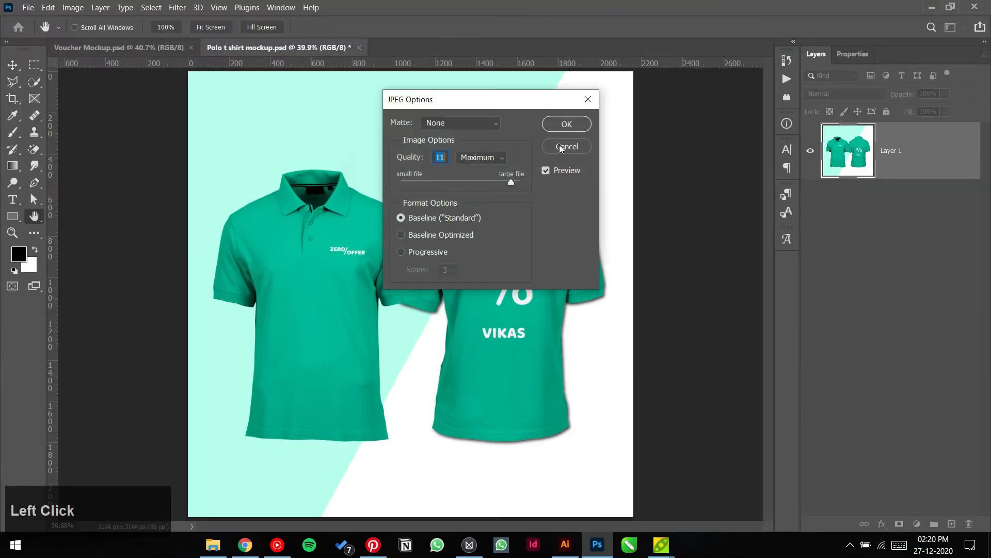
{"action": "left_click_drag", "start_coordinate": [479, 182], "coordinate": [496, 182]}
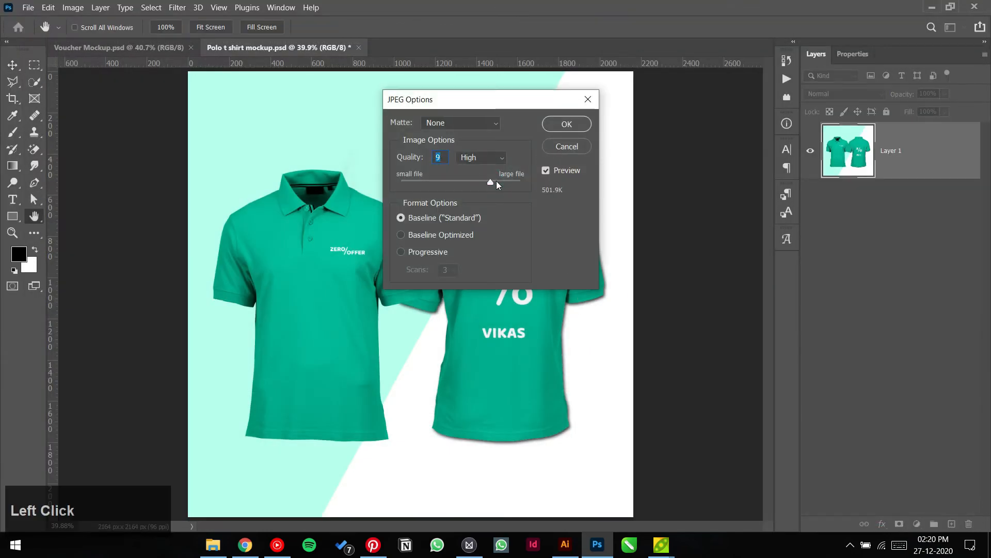
{"action": "left_click", "coordinate": [567, 124]}
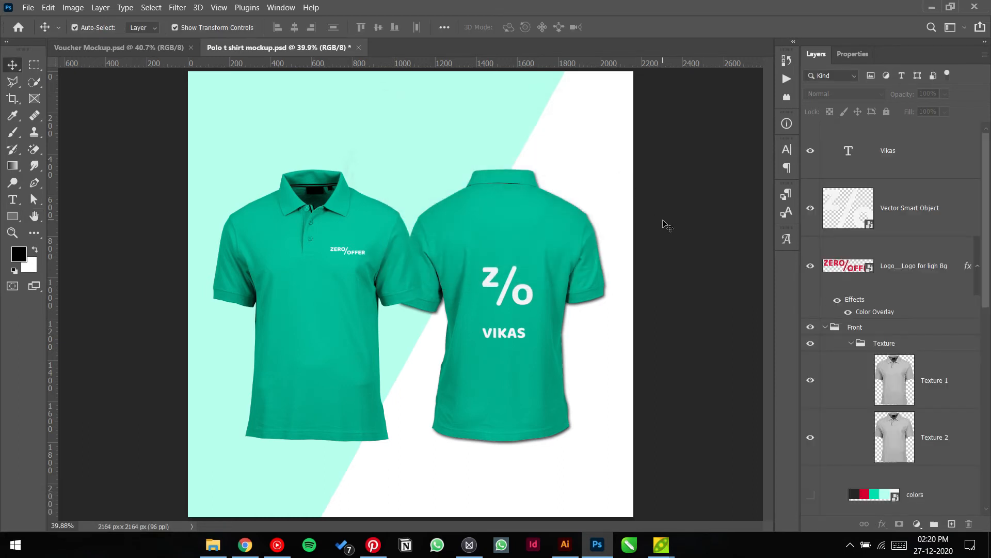
Step: Place Logo__Logo for ligh Bg.eps as an embedded file from the for Light Bg folder inside the Zero Offer Branding Logo folder
{"action": "left_click", "coordinate": [28, 7]}
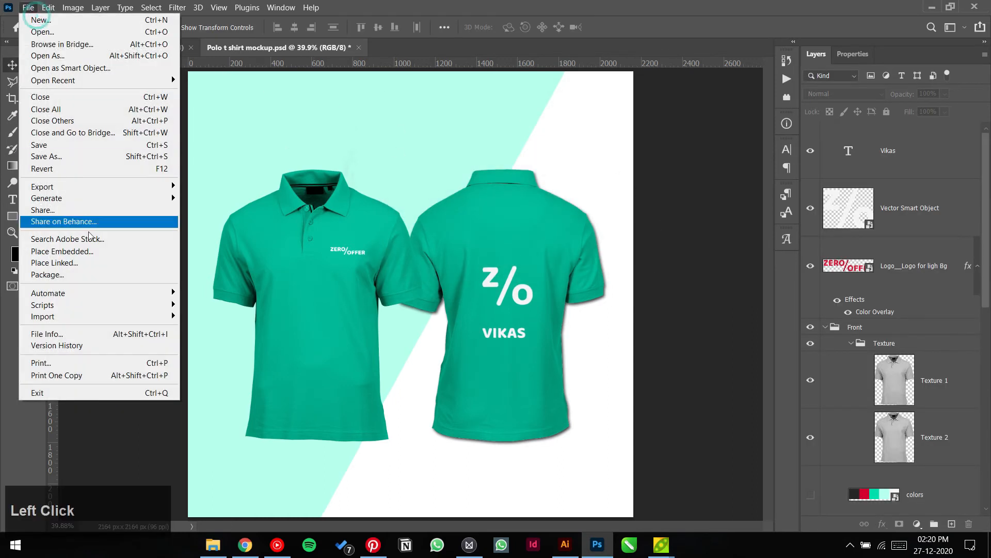
{"action": "left_click", "coordinate": [95, 251]}
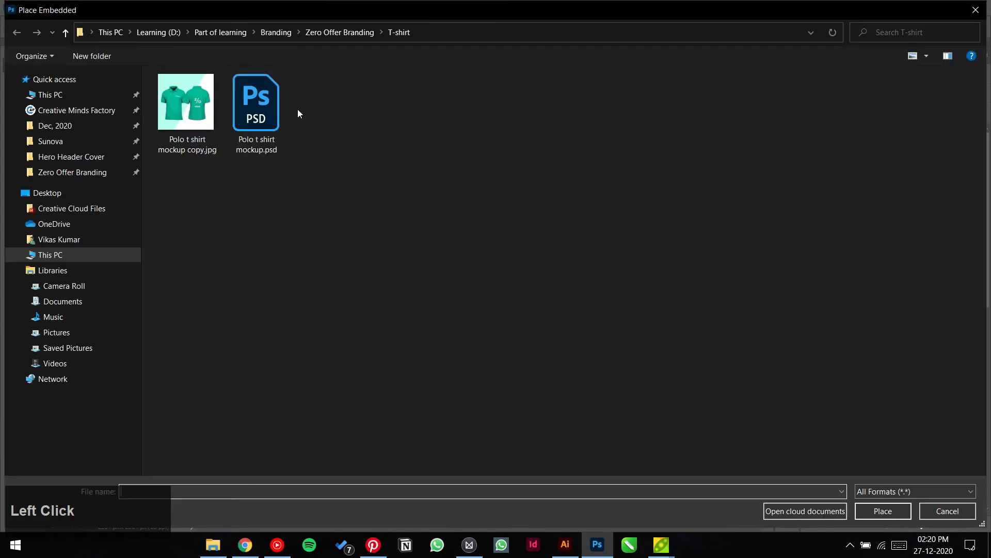
{"action": "left_click", "coordinate": [341, 32]}
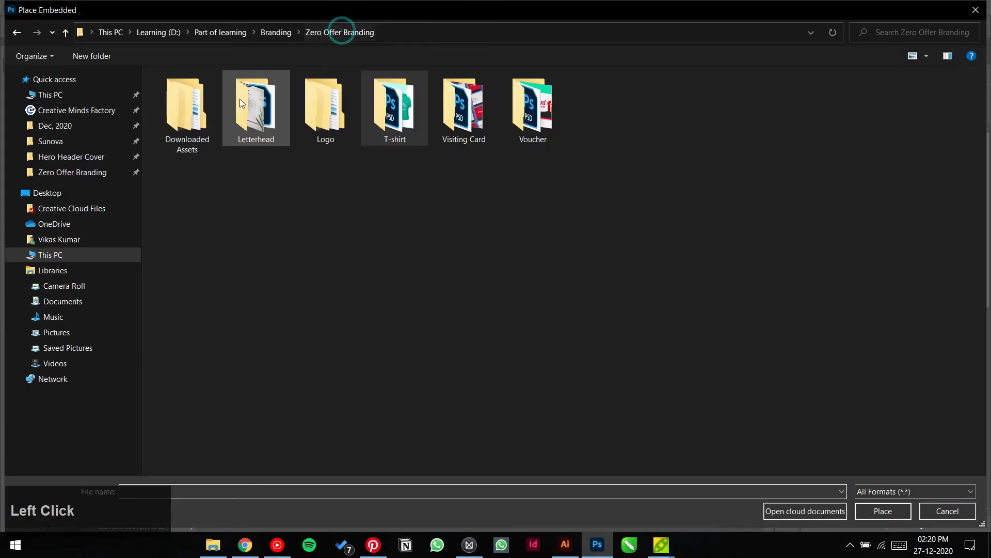
{"action": "double_click", "coordinate": [332, 113]}
{"action": "double_click", "coordinate": [503, 87]}
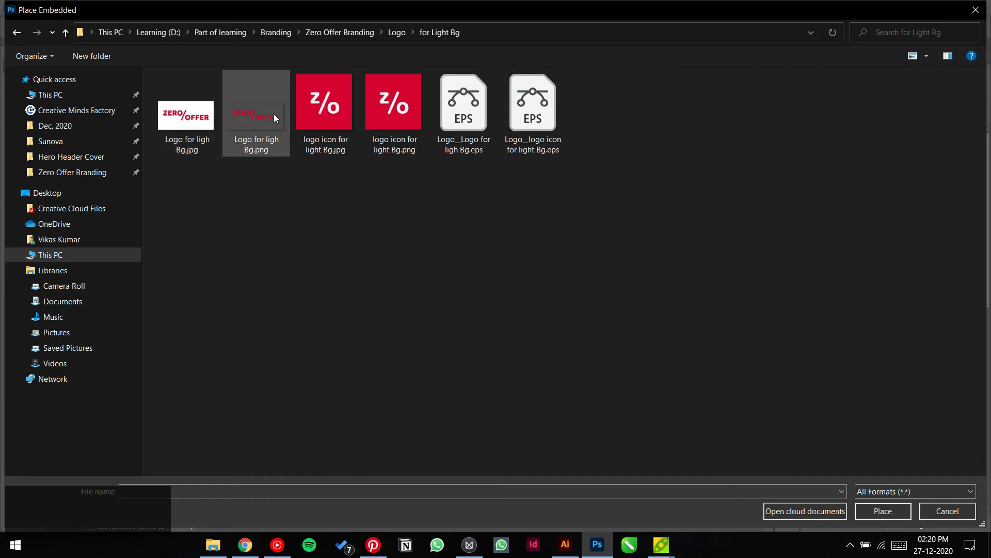
{"action": "double_click", "coordinate": [464, 106]}
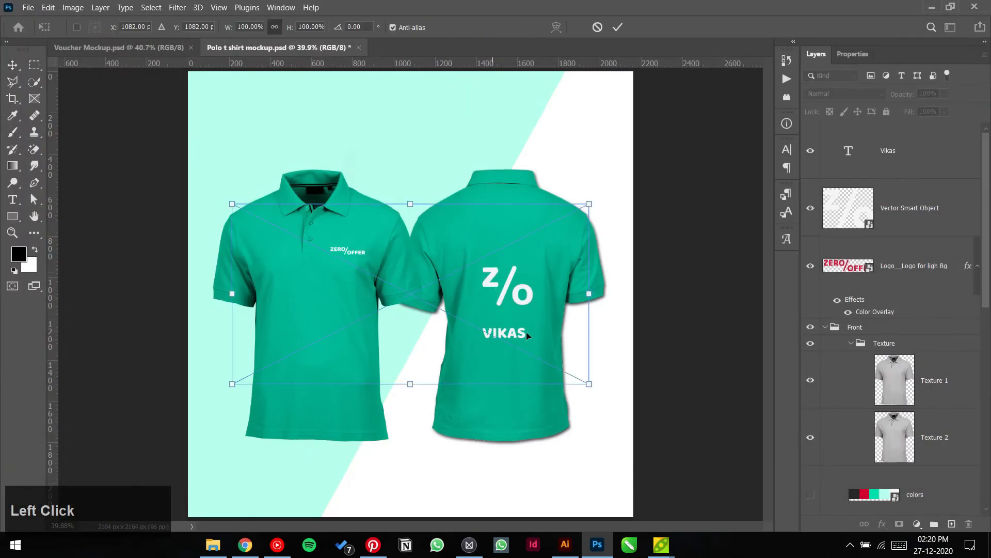
Step: Scale the placed red logo to about 31%, position it below the shirts near the canvas's lower edge, and save the mockup
{"action": "left_click_drag", "start_coordinate": [588, 386], "coordinate": [442, 499]}
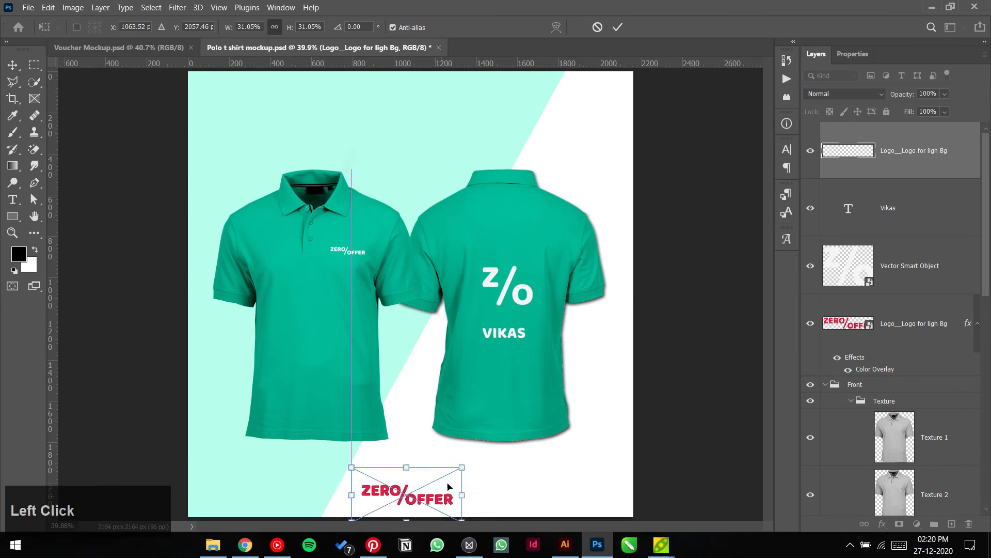
{"action": "left_click", "coordinate": [618, 27]}
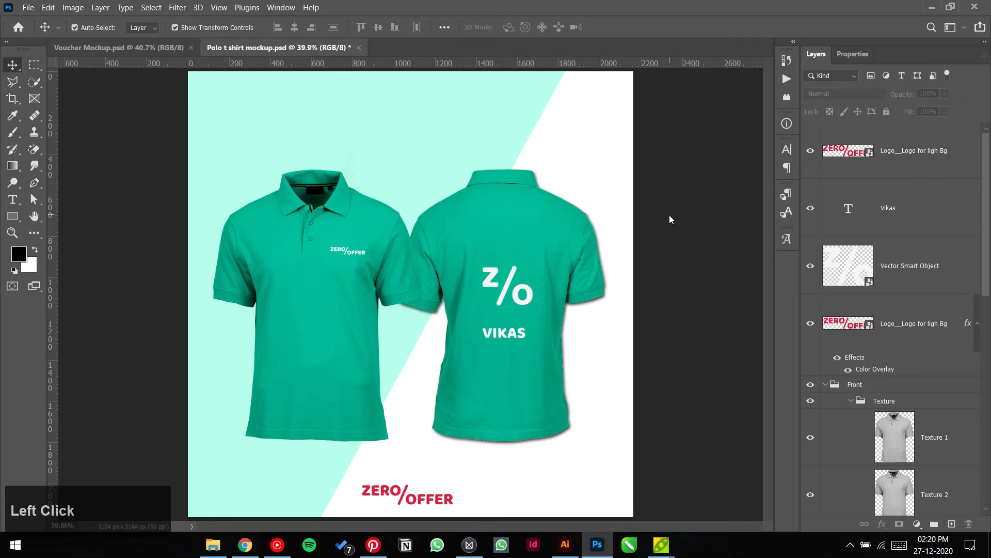
{"action": "key", "text": "ctrl+s"}
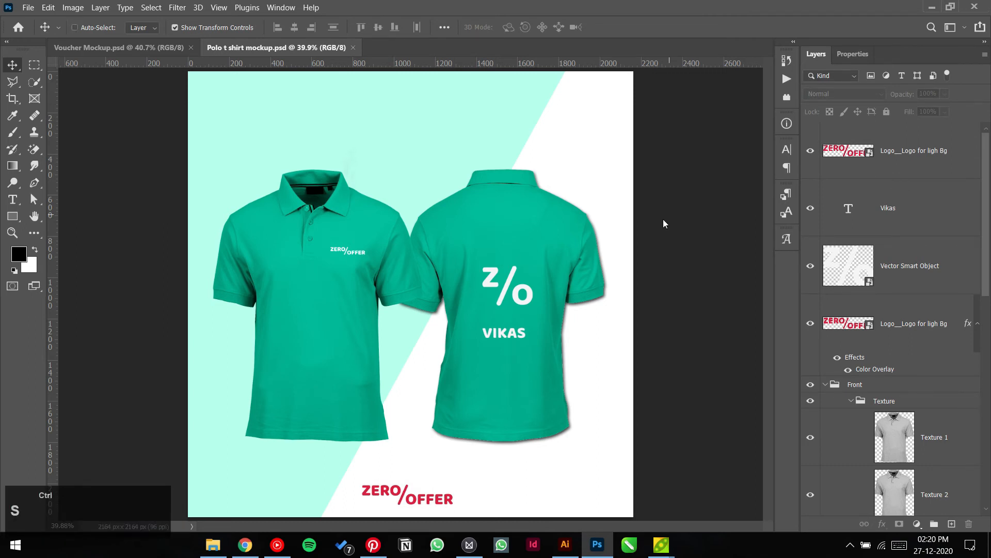
Step: Save the mockup as a JPEG in the T-shirt folder, replacing the existing Polo t shirt mockup copy.jpg
{"action": "key", "text": "ctrl+alt+s"}
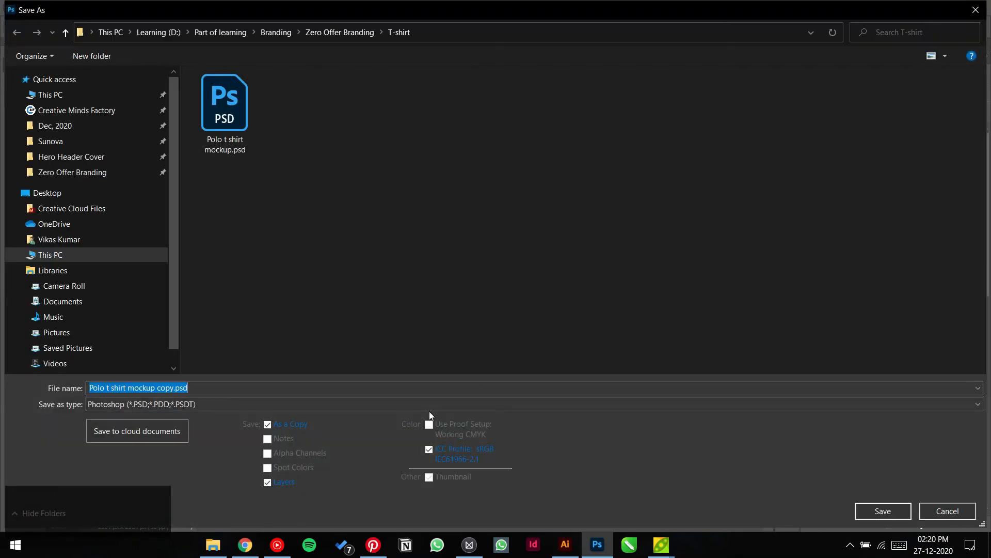
{"action": "left_click", "coordinate": [296, 409]}
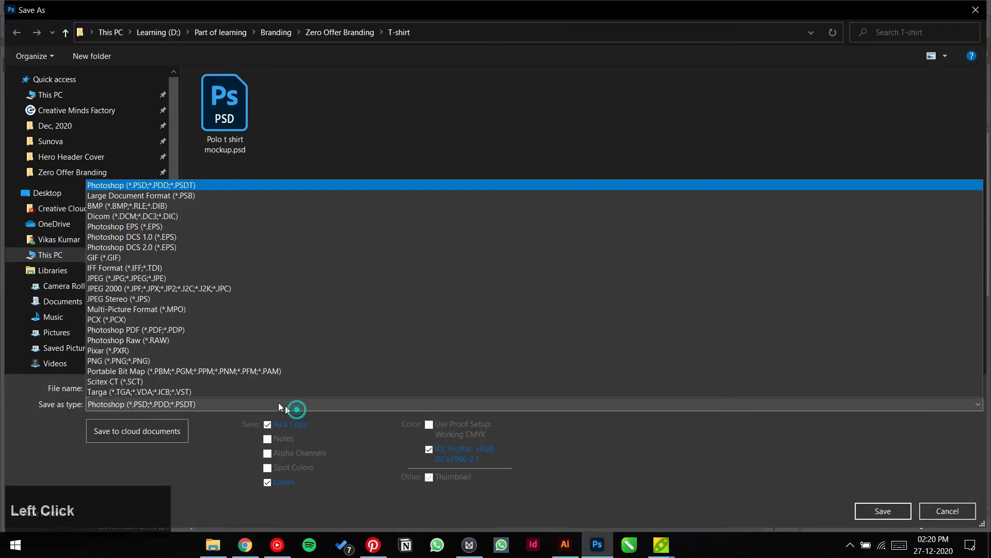
{"action": "left_click", "coordinate": [248, 277]}
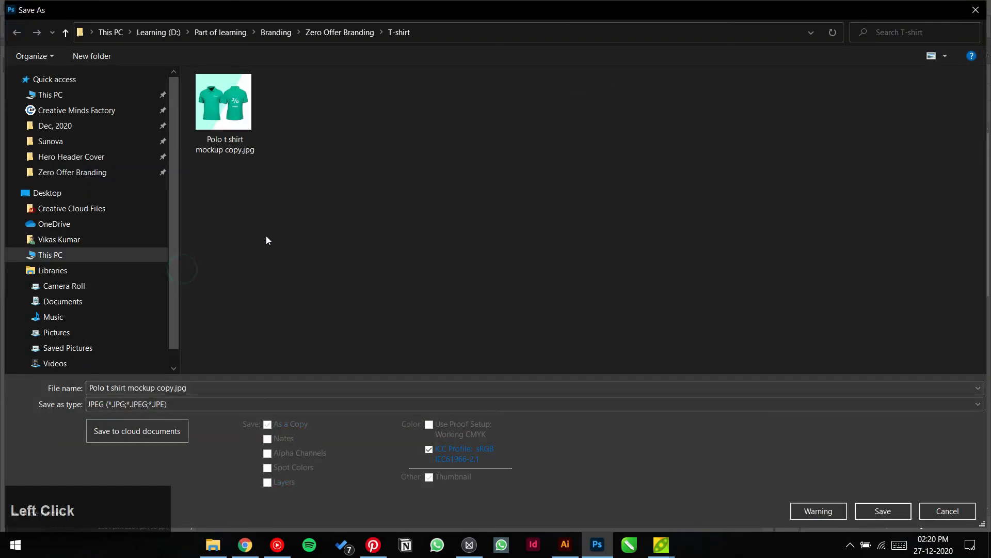
{"action": "double_click", "coordinate": [250, 124]}
{"action": "left_click", "coordinate": [526, 275]}
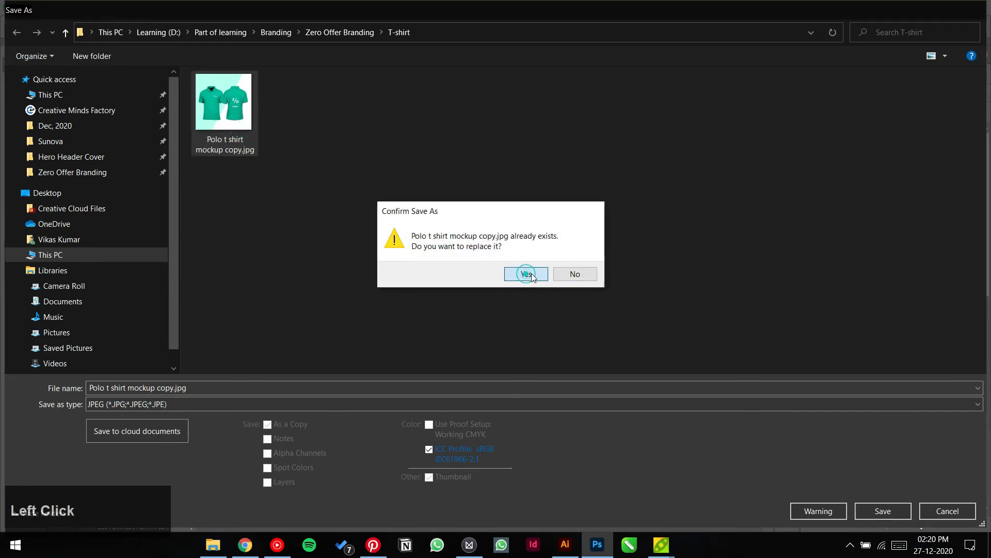
{"action": "left_click", "coordinate": [558, 127]}
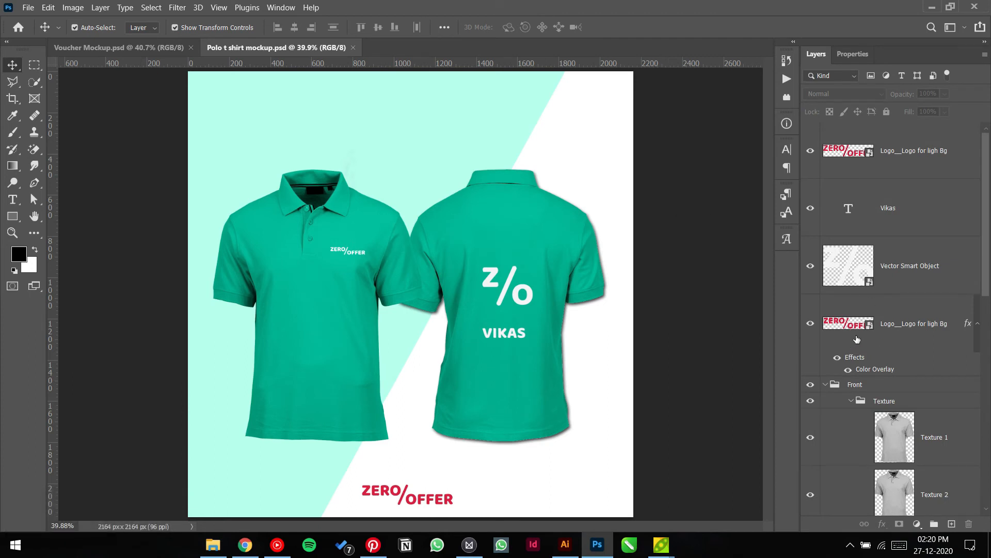
Step: Show the colors layer and switch the front shirt's Art Mask from its first Color Overlay to its second
{"action": "scroll", "coordinate": [863, 338], "scroll_direction": "down", "scroll_amount": 5}
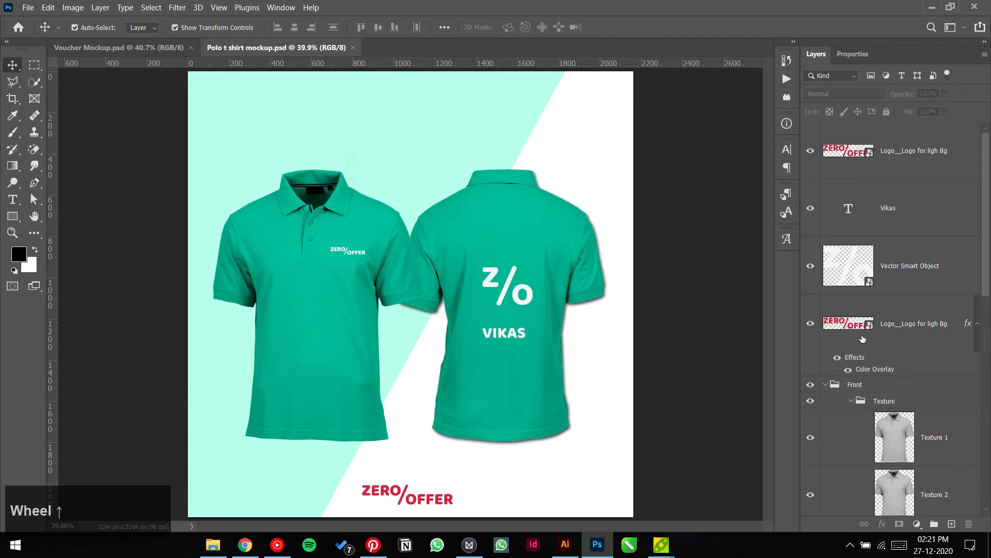
{"action": "left_click", "coordinate": [811, 273]}
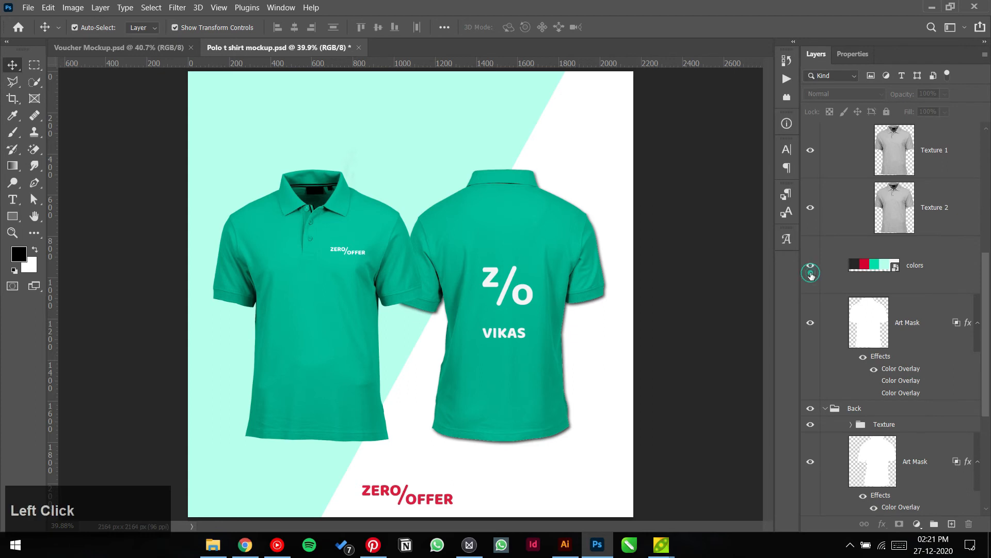
{"action": "left_click", "coordinate": [875, 369]}
{"action": "left_click", "coordinate": [874, 381]}
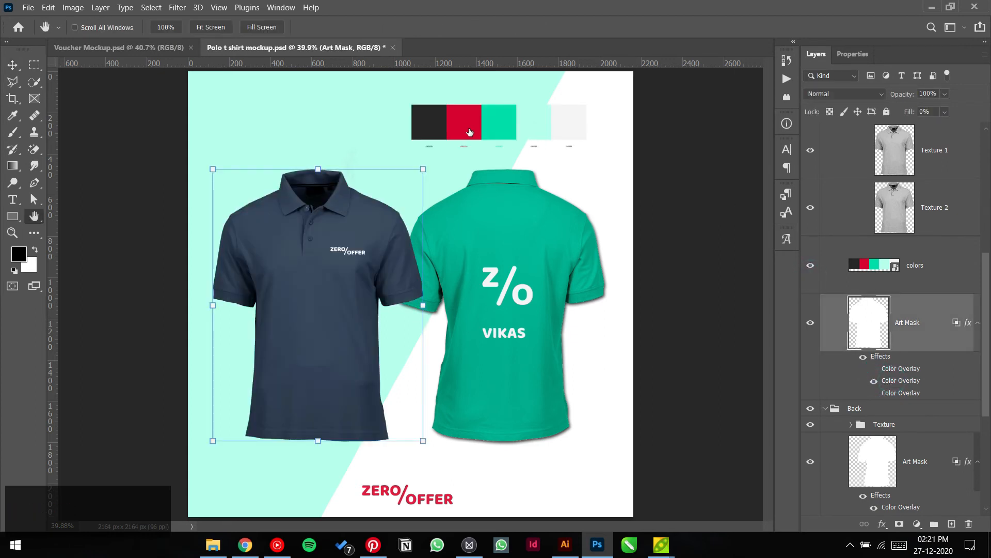
Step: Set the front shirt's active Color Overlay to the red d60131 sampled from the colour swatch strip
{"action": "left_click", "coordinate": [424, 123]}
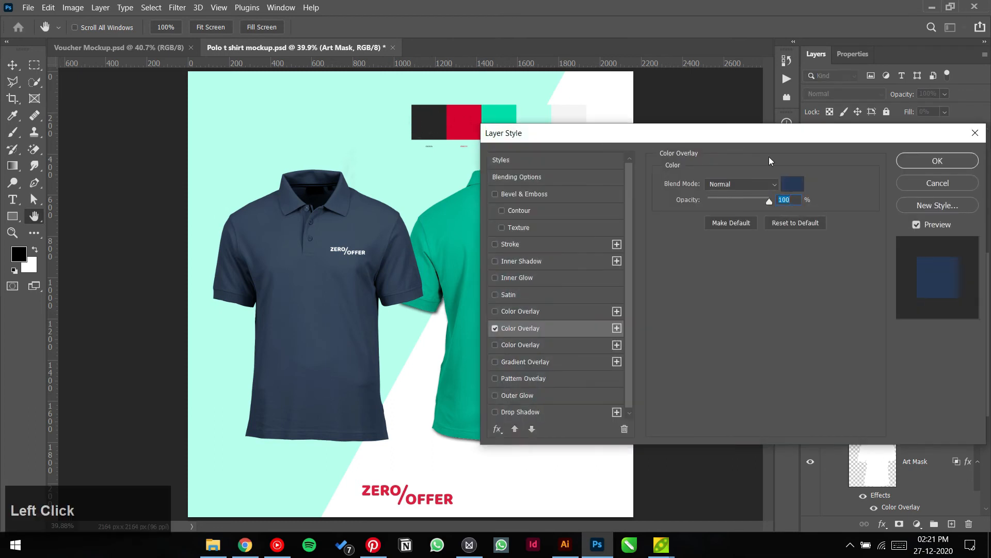
{"action": "left_click", "coordinate": [794, 183]}
{"action": "left_click", "coordinate": [427, 123]}
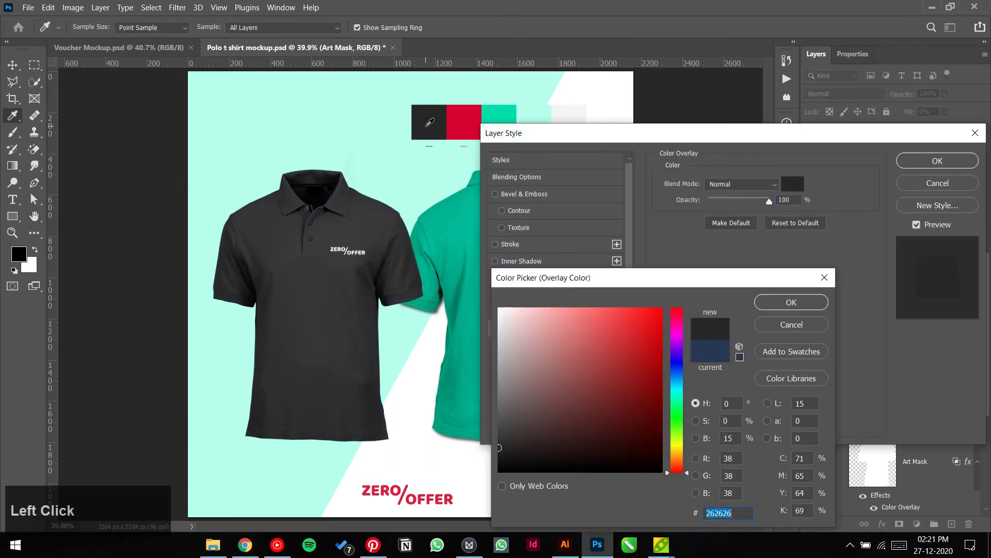
{"action": "left_click", "coordinate": [466, 130]}
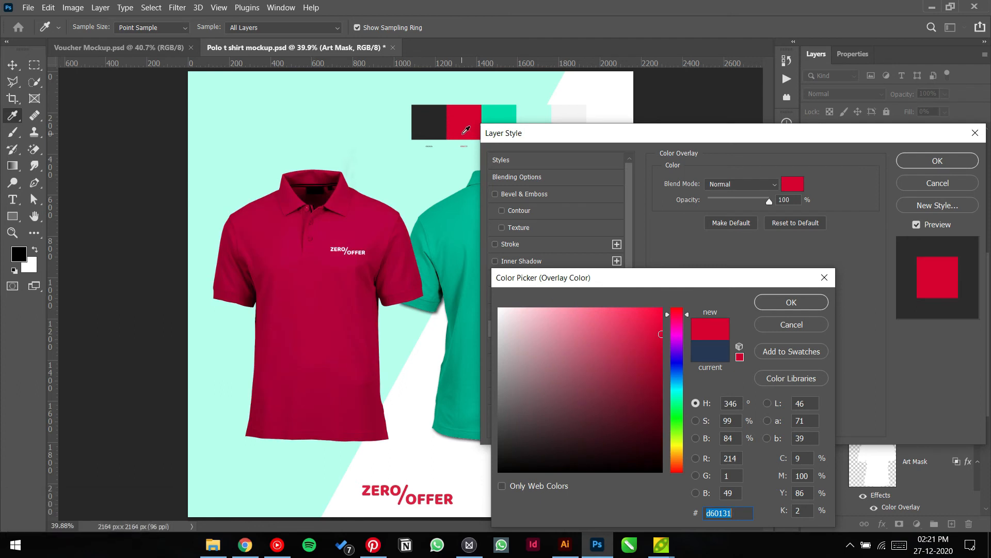
{"action": "left_click", "coordinate": [782, 308]}
{"action": "left_click", "coordinate": [919, 163]}
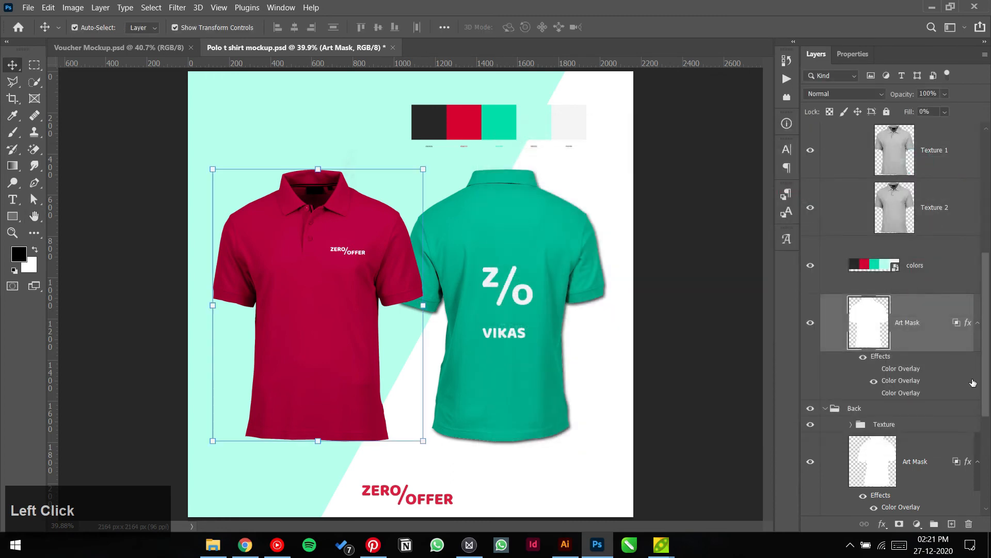
Step: Copy the front shirt's Art Mask layer style and paste it onto the back shirt's Art Mask
{"action": "right_click", "coordinate": [947, 336]}
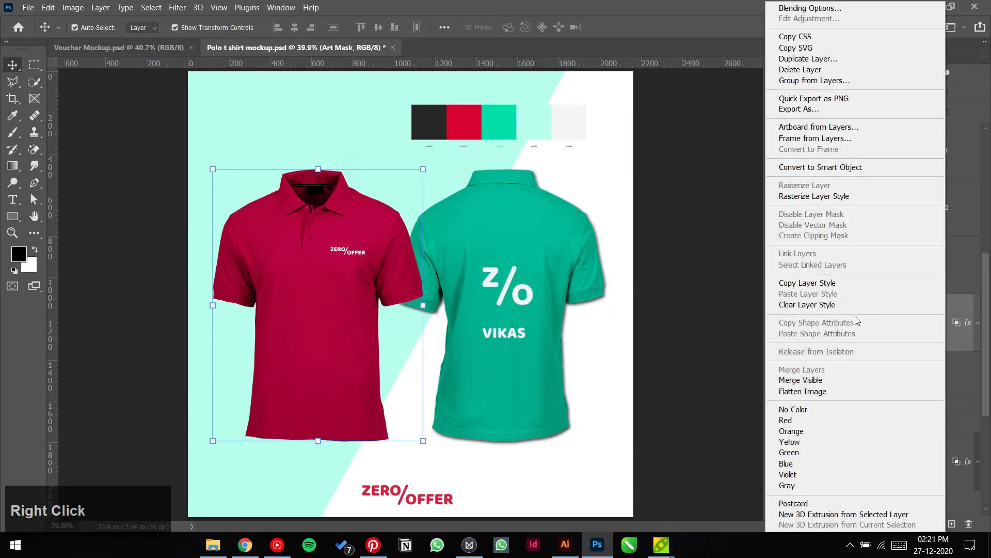
{"action": "left_click", "coordinate": [859, 283]}
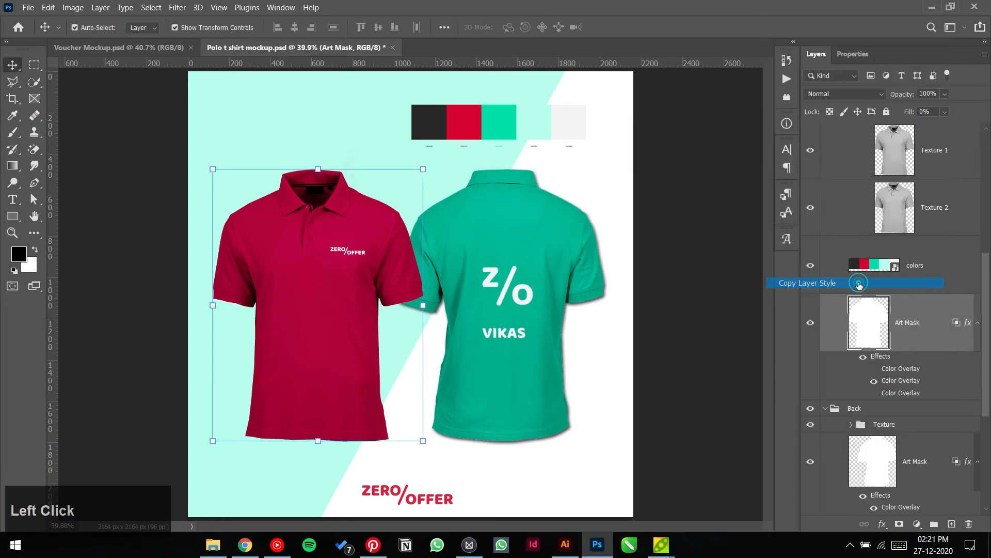
{"action": "scroll", "coordinate": [902, 356], "scroll_direction": "down", "scroll_amount": 3}
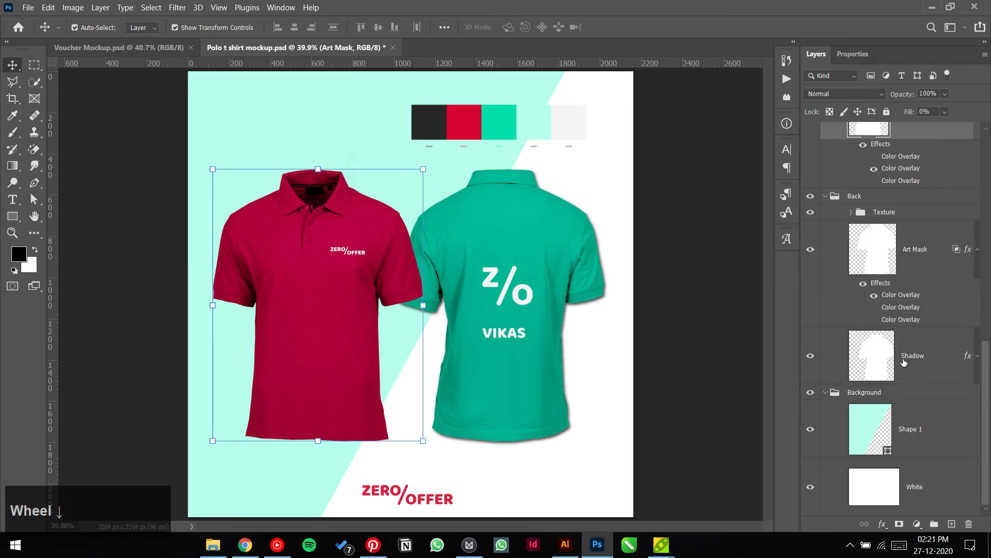
{"action": "right_click", "coordinate": [920, 255]}
{"action": "left_click", "coordinate": [829, 299]}
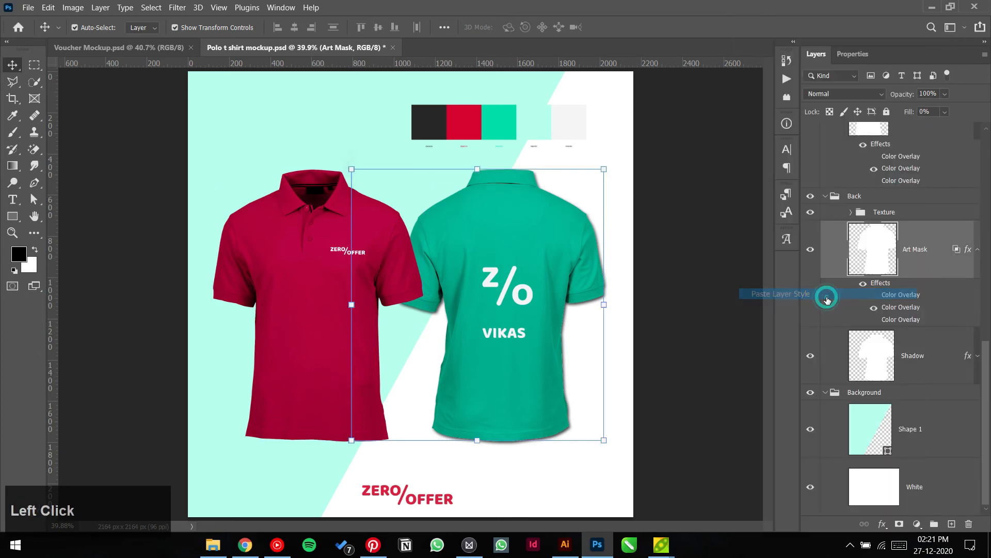
{"action": "left_click", "coordinate": [700, 295]}
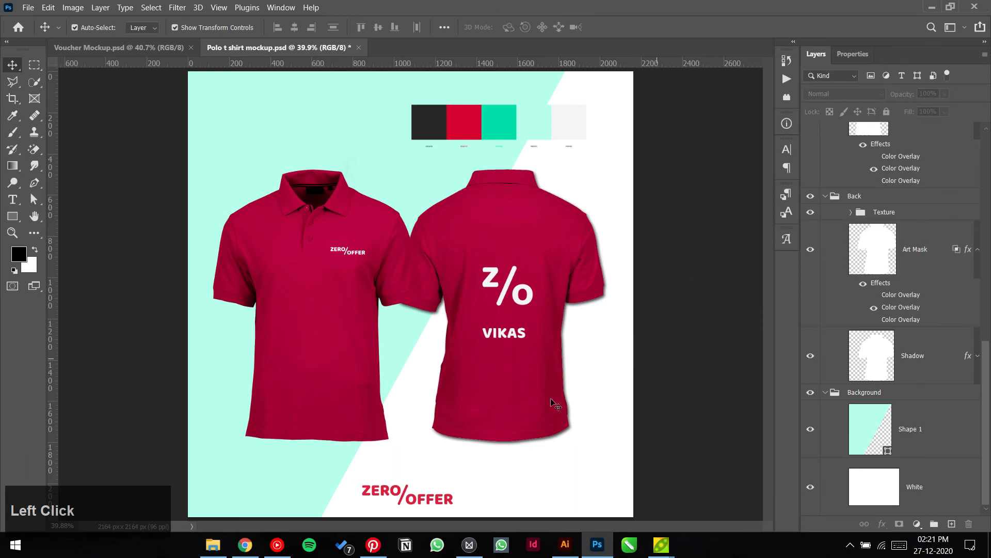
Step: Soften the back shirt's active red Color Overlay by setting its saturation to 85%, giving d6204b
{"action": "left_click", "coordinate": [900, 306]}
{"action": "double_click", "coordinate": [901, 307]}
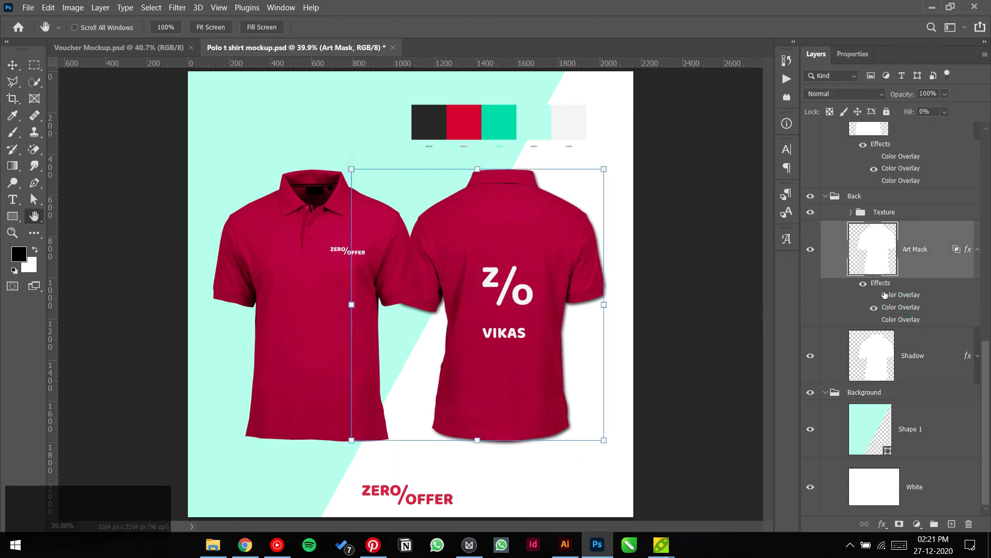
{"action": "left_click", "coordinate": [793, 185]}
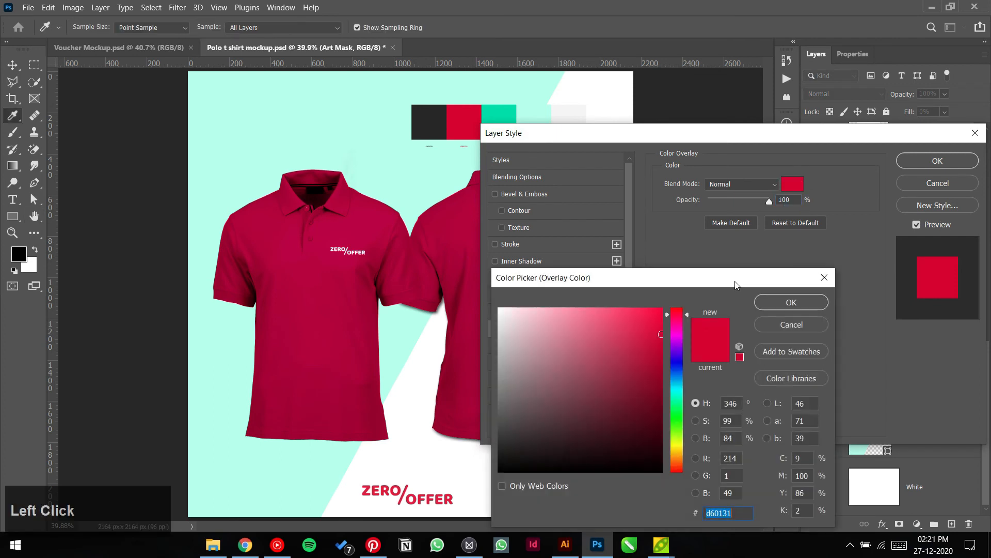
{"action": "scroll", "coordinate": [733, 426], "scroll_direction": "down", "scroll_amount": 1}
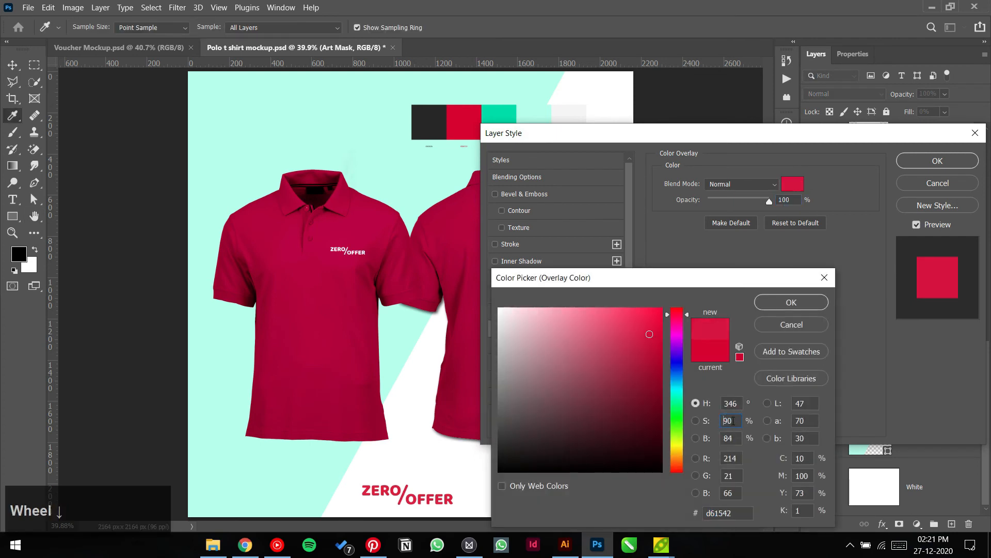
{"action": "scroll", "coordinate": [734, 420], "scroll_direction": "down", "scroll_amount": 6}
{"action": "scroll", "coordinate": [735, 423], "scroll_direction": "down", "scroll_amount": 6}
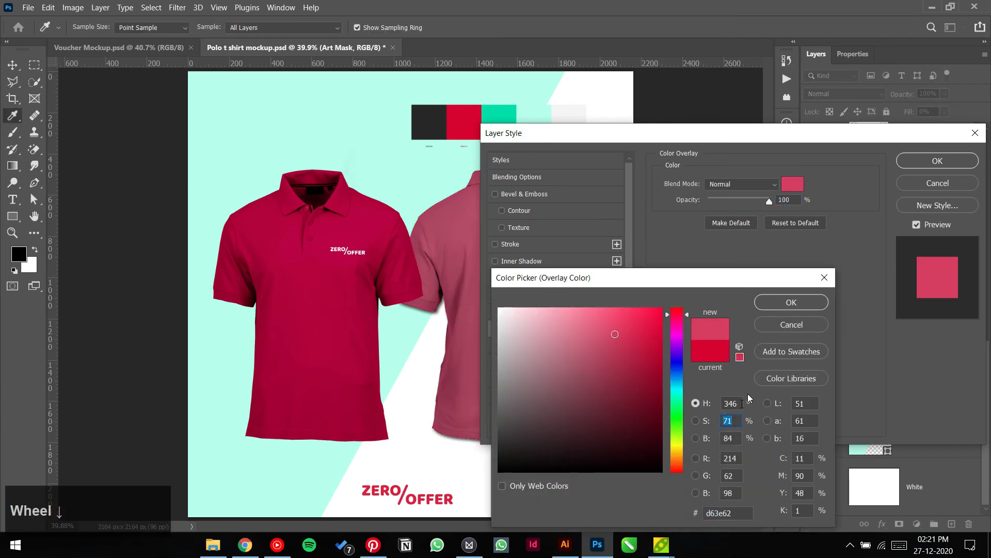
{"action": "scroll", "coordinate": [733, 420], "scroll_direction": "up", "scroll_amount": 4}
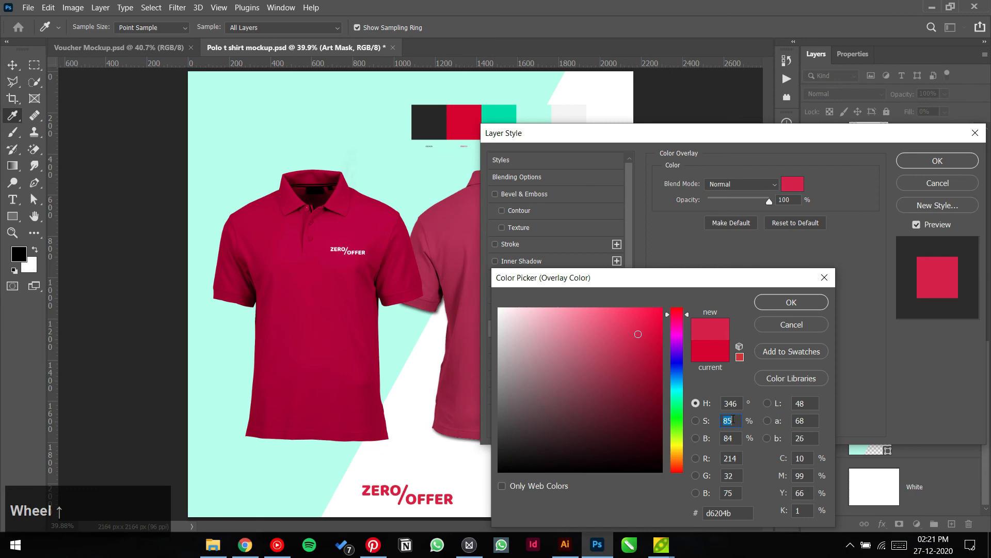
{"action": "left_click", "coordinate": [800, 301]}
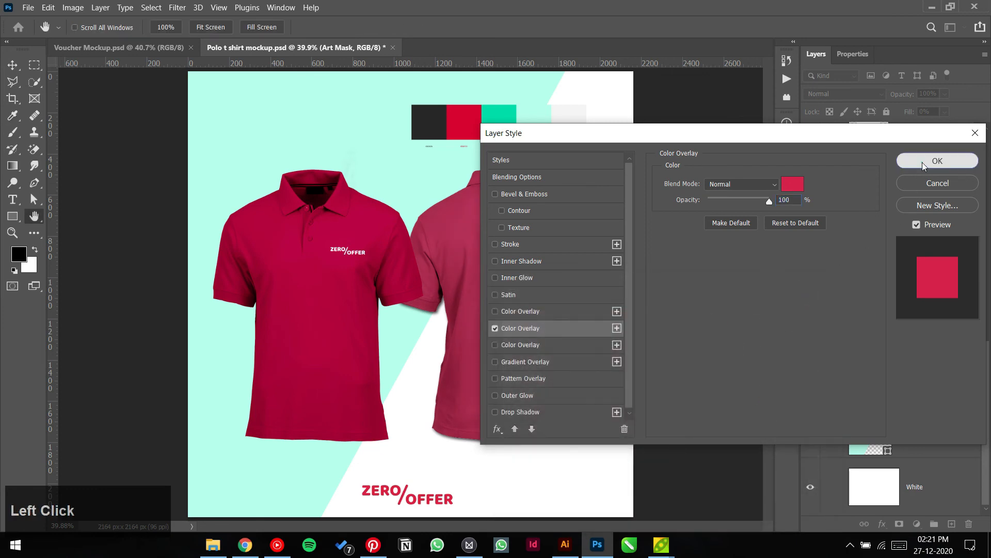
{"action": "left_click", "coordinate": [922, 164]}
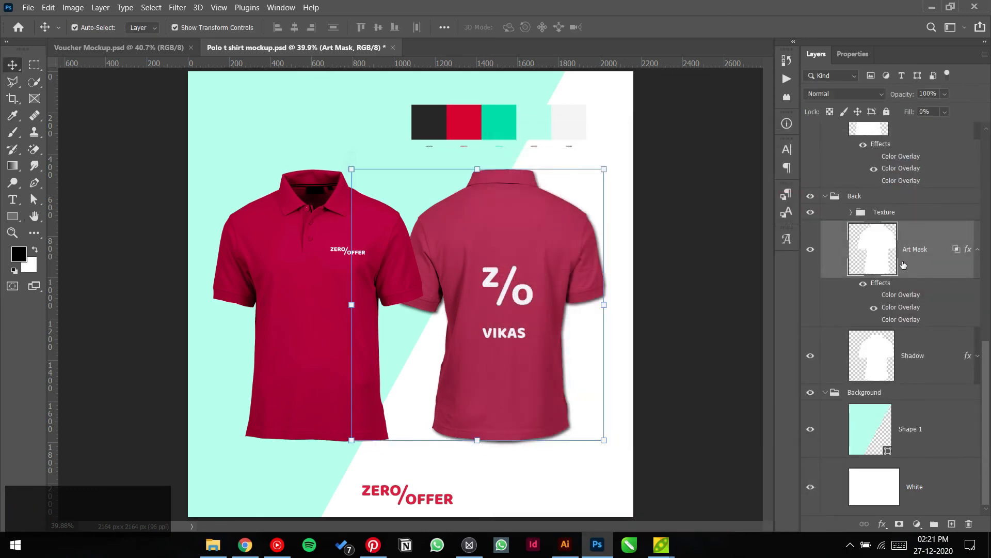
Step: Copy the back shirt's Art Mask layer style onto the front shirt's Art Mask
{"action": "right_click", "coordinate": [923, 266]}
{"action": "left_click", "coordinate": [832, 287]}
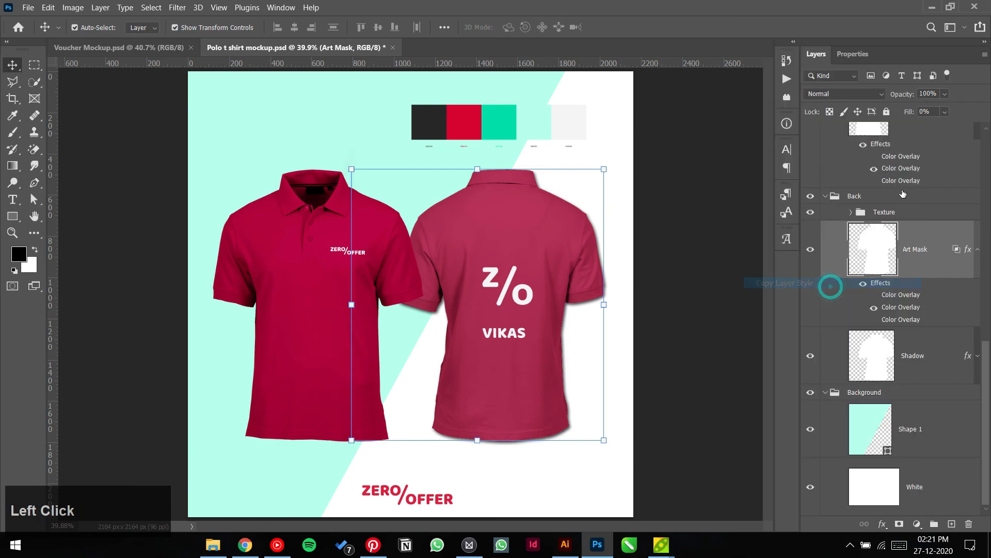
{"action": "right_click", "coordinate": [939, 130]}
{"action": "left_click", "coordinate": [827, 294]}
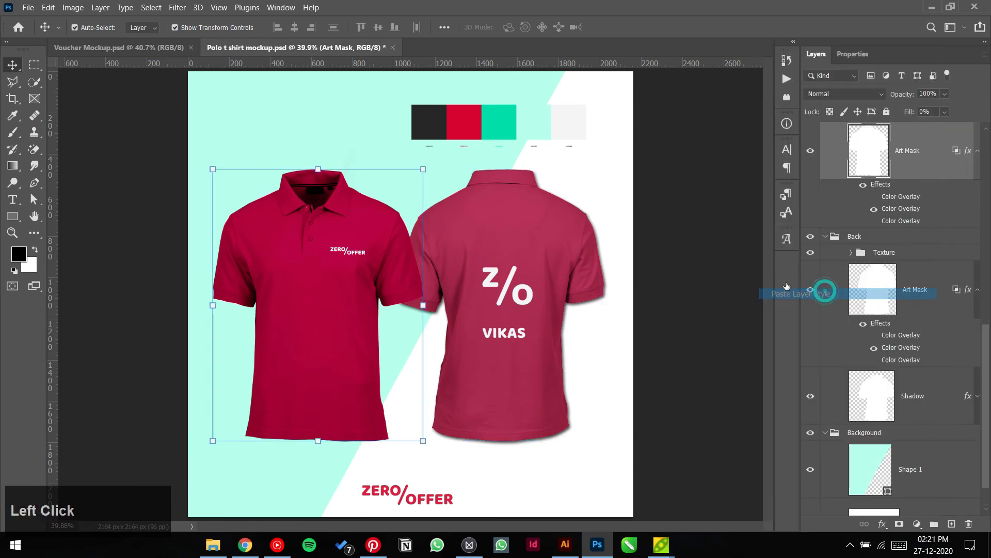
{"action": "left_click", "coordinate": [717, 269]}
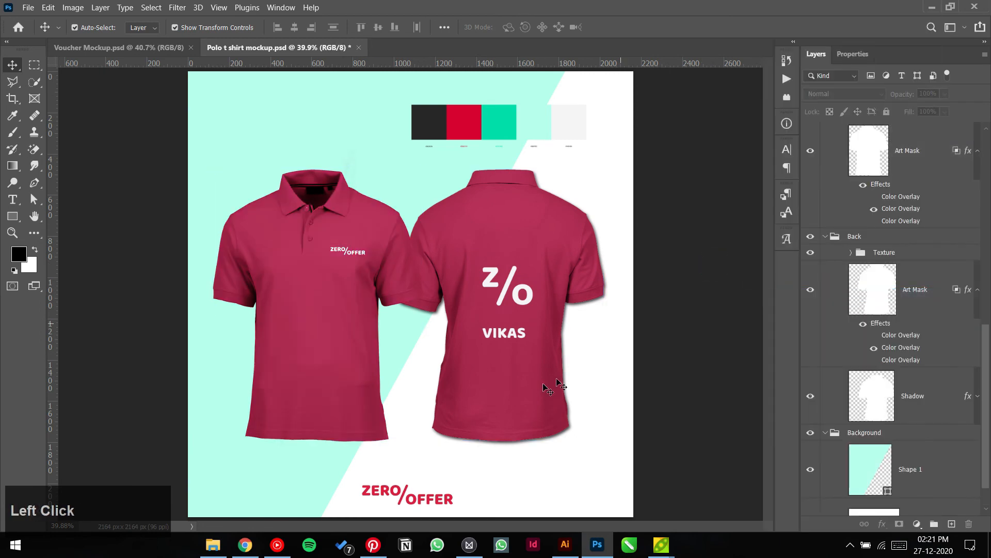
Step: Try the palette swatches and the shirt colour as the fill of background Shape 1, ending on the red d60131
{"action": "left_click", "coordinate": [418, 500]}
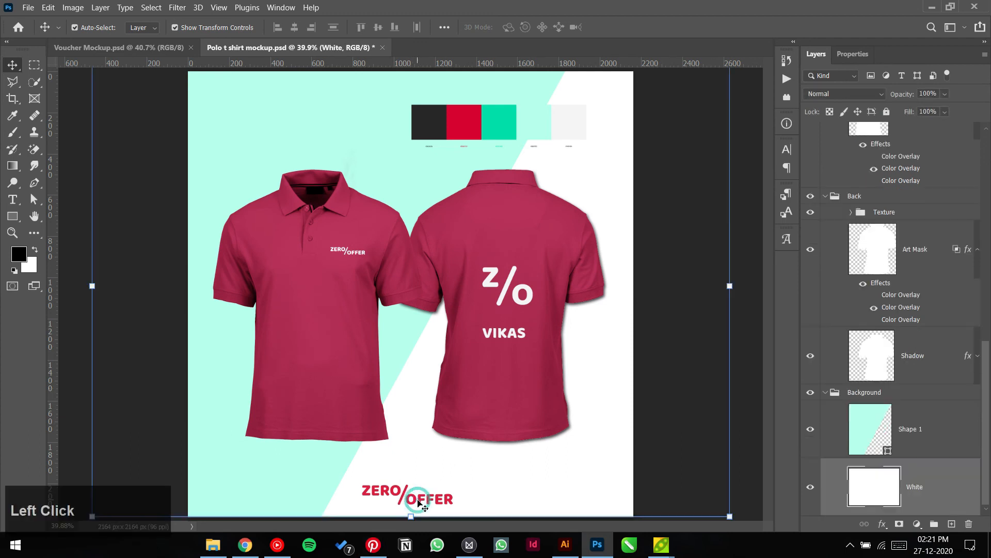
{"action": "left_click", "coordinate": [860, 425]}
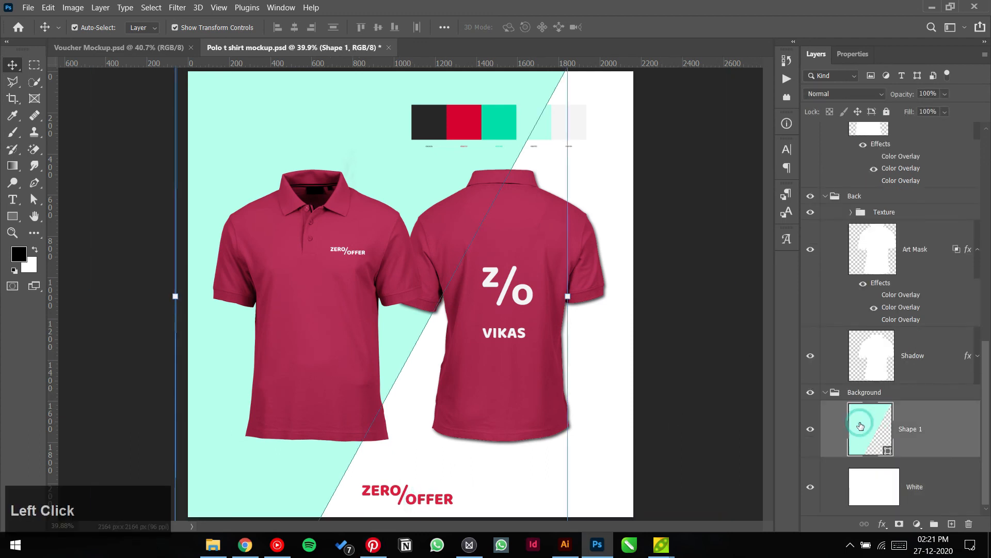
{"action": "double_click", "coordinate": [872, 424]}
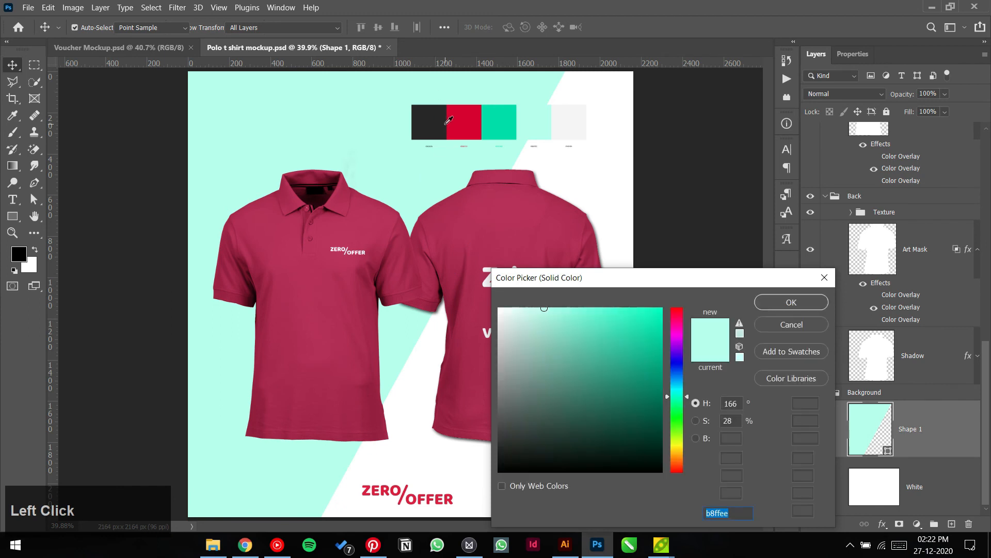
{"action": "left_click", "coordinate": [429, 123]}
{"action": "left_click", "coordinate": [474, 124]}
{"action": "left_click", "coordinate": [498, 122]}
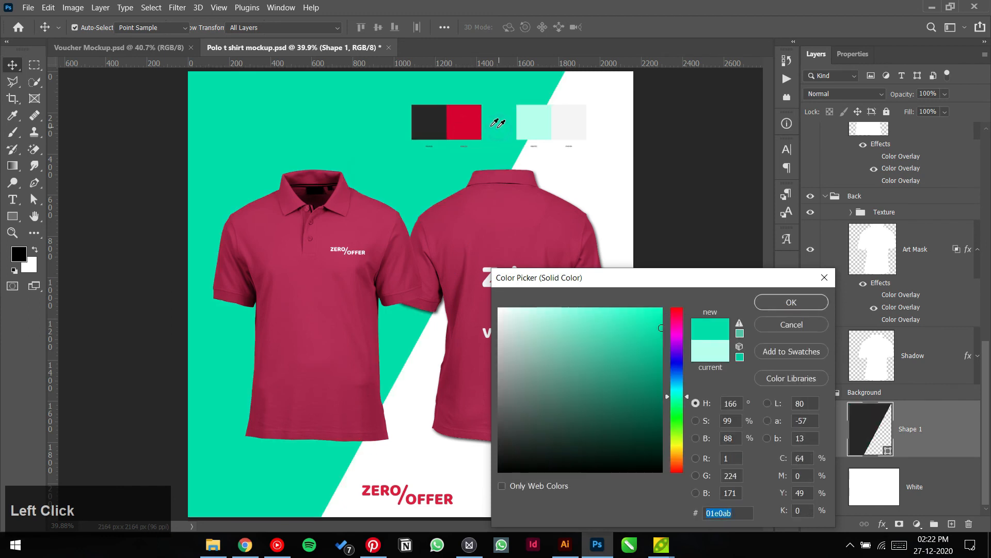
{"action": "left_click", "coordinate": [472, 119]}
{"action": "left_click", "coordinate": [538, 119]}
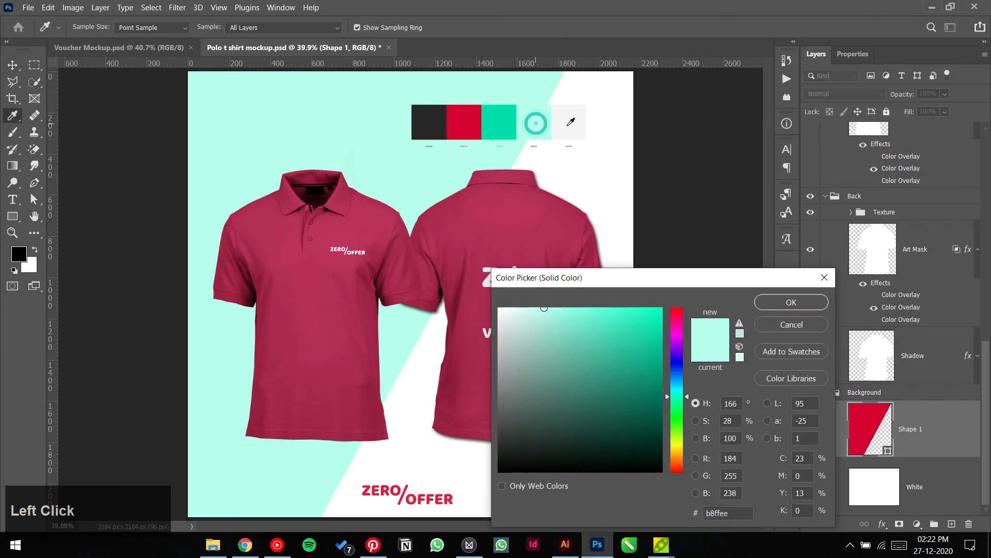
{"action": "left_click", "coordinate": [470, 216]}
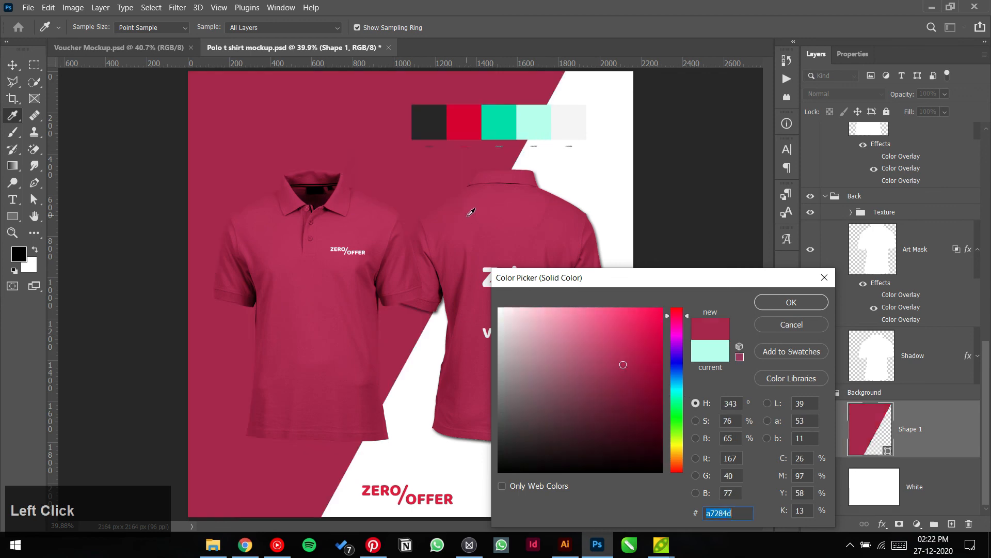
{"action": "left_click", "coordinate": [464, 122]}
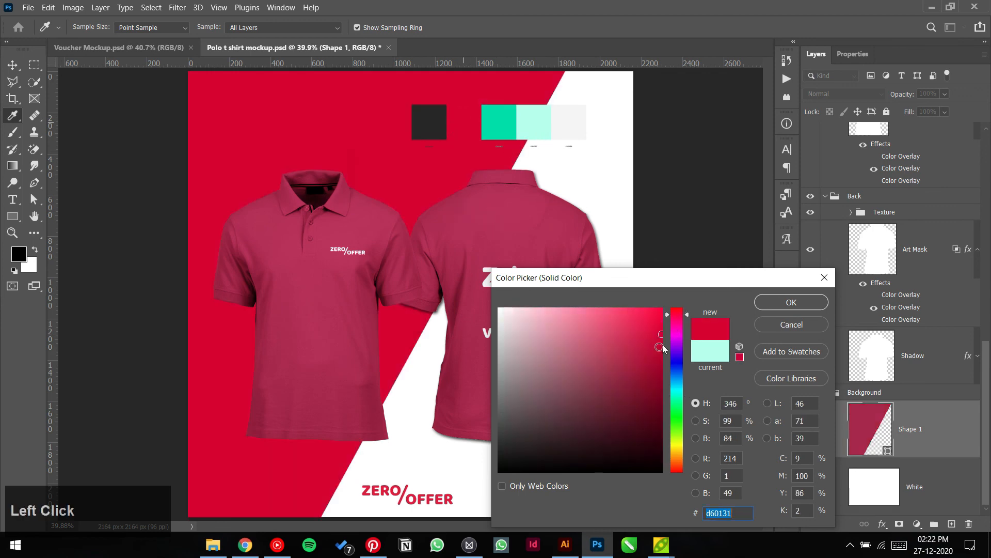
Step: Lighten the red fill of background Shape 1 to the pink ffa8bc
{"action": "left_click_drag", "start_coordinate": [658, 336], "coordinate": [625, 329]}
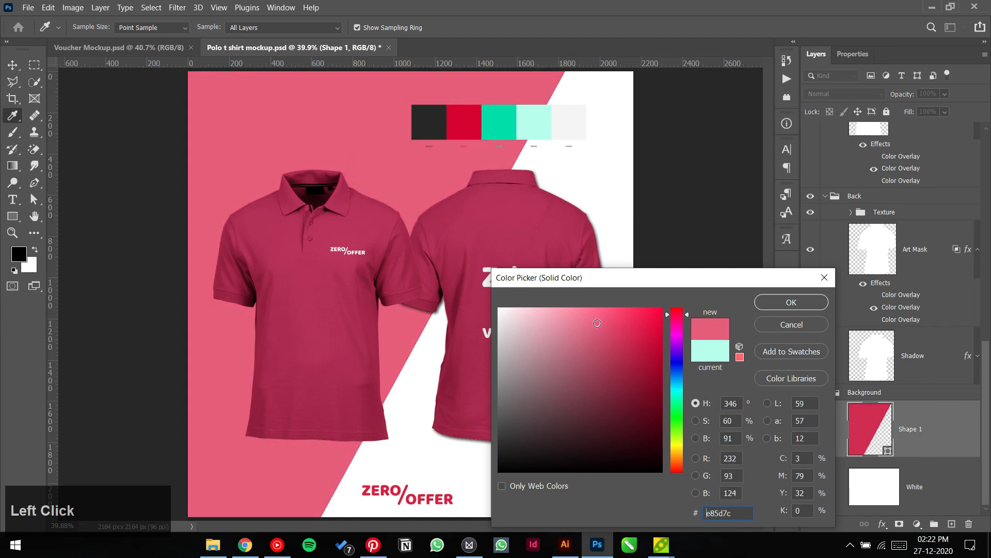
{"action": "left_click", "coordinate": [593, 324]}
{"action": "left_click_drag", "start_coordinate": [578, 318], "coordinate": [569, 314]}
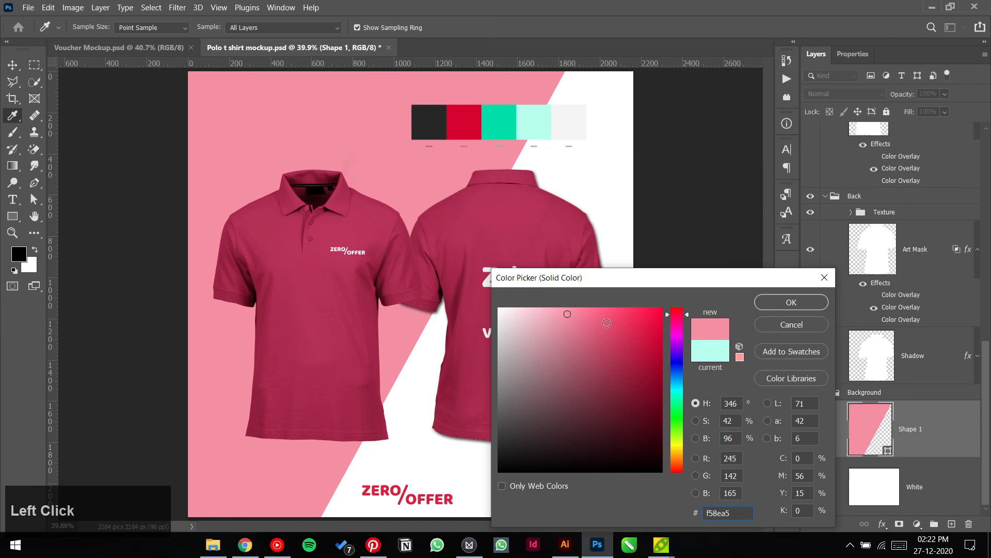
{"action": "mouse_move", "coordinate": [592, 317]}
{"action": "left_mouse_down"}
{"action": "mouse_move", "coordinate": [552, 285]}
{"action": "mouse_move", "coordinate": [557, 292]}
{"action": "left_mouse_up"}
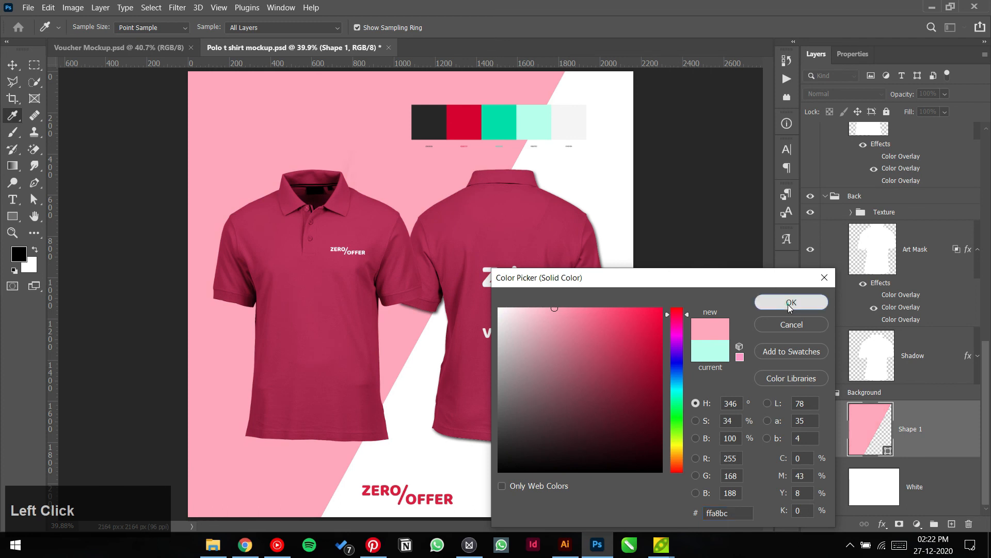
{"action": "left_click", "coordinate": [792, 302]}
Step: Hide the colors layer and save the red variant as the quality 9 JPEG "Polo t shirt mockup v2" in the T-shirt folder
{"action": "left_click", "coordinate": [515, 136]}
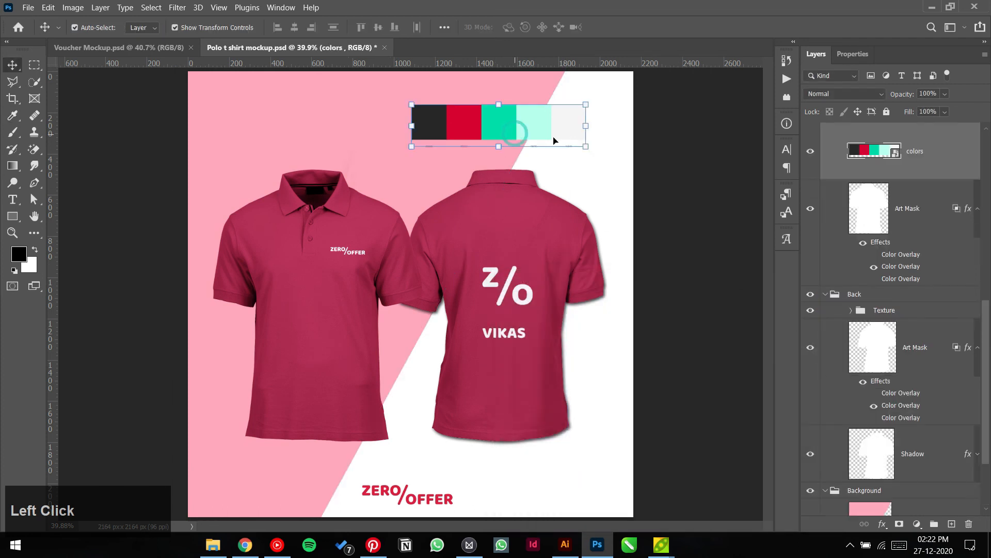
{"action": "left_click", "coordinate": [811, 151]}
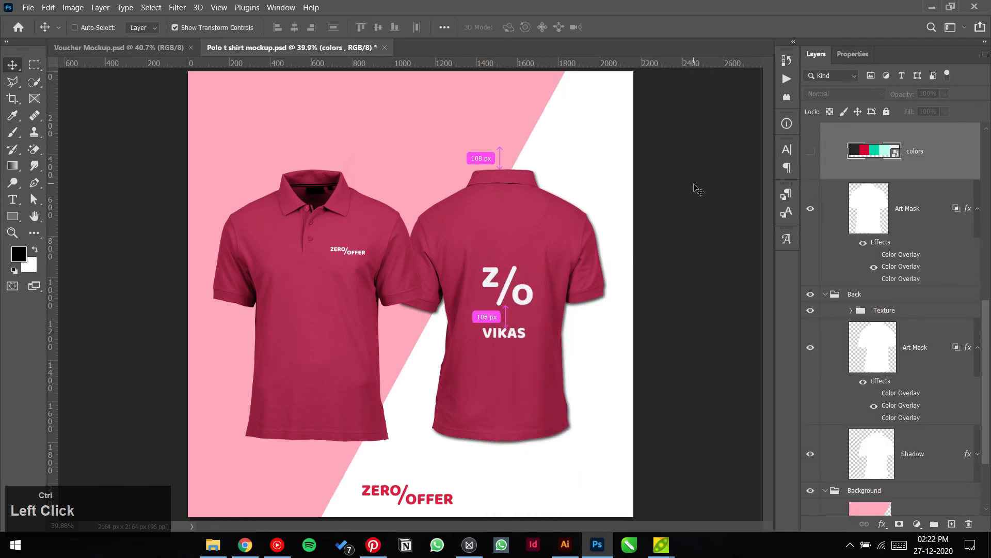
{"action": "key", "text": "ctrl+shift+s"}
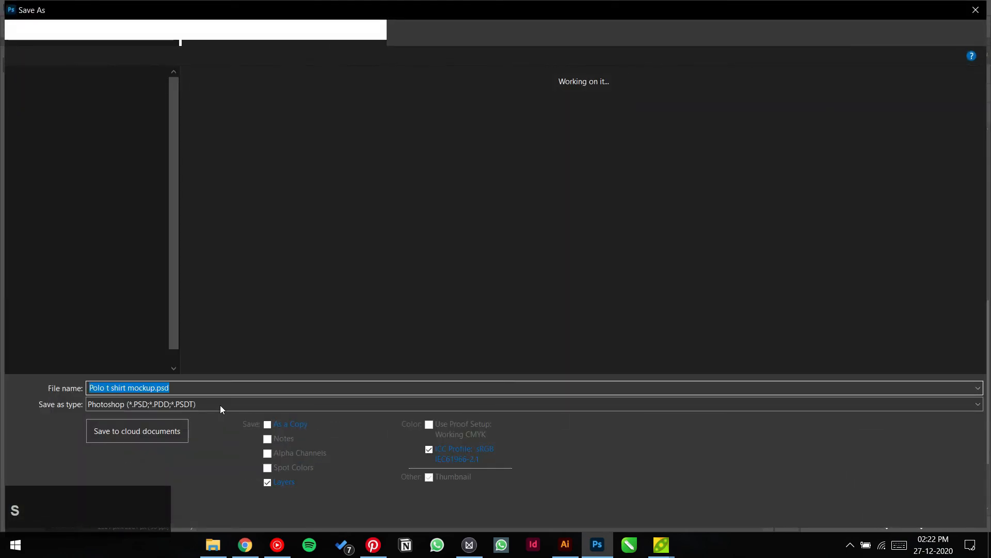
{"action": "left_click", "coordinate": [221, 405]}
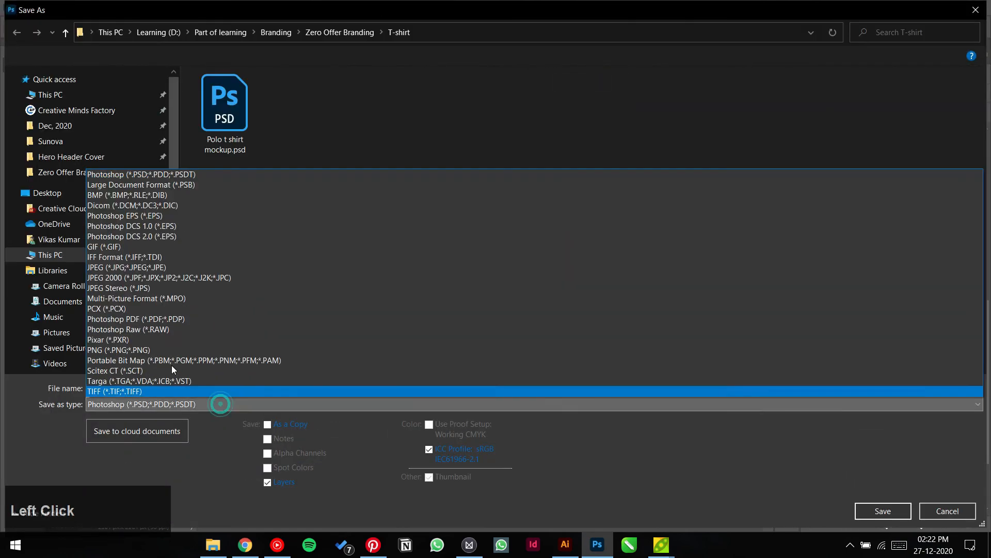
{"action": "left_click", "coordinate": [155, 268]}
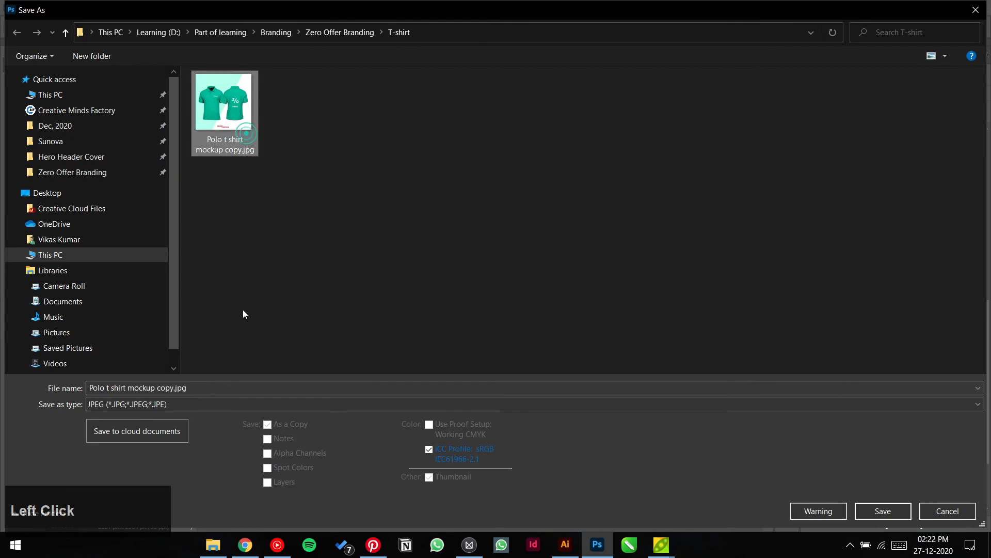
{"action": "left_click", "coordinate": [254, 389]}
{"action": "left_click", "coordinate": [591, 287]}
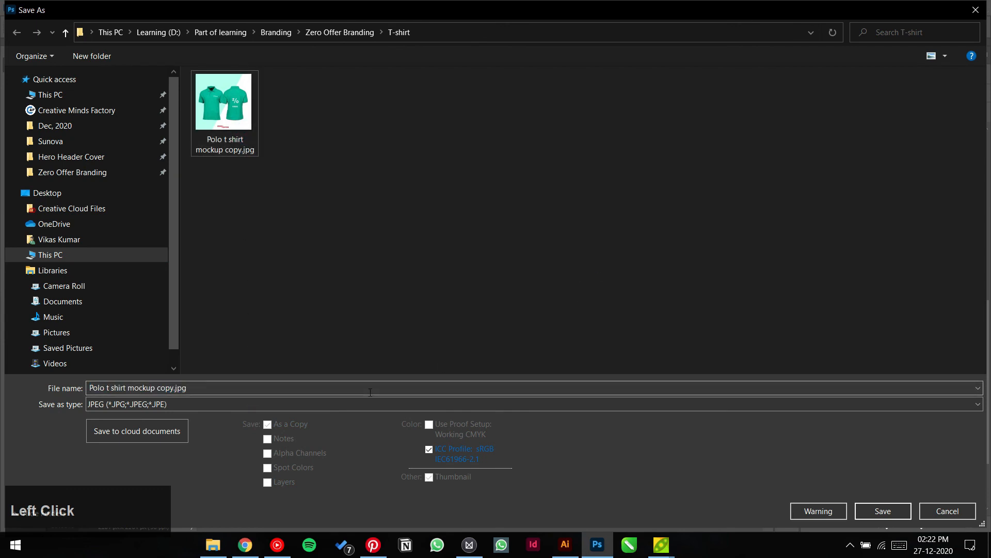
{"action": "double_click", "coordinate": [370, 391]}
{"action": "type", "text": "v2"}
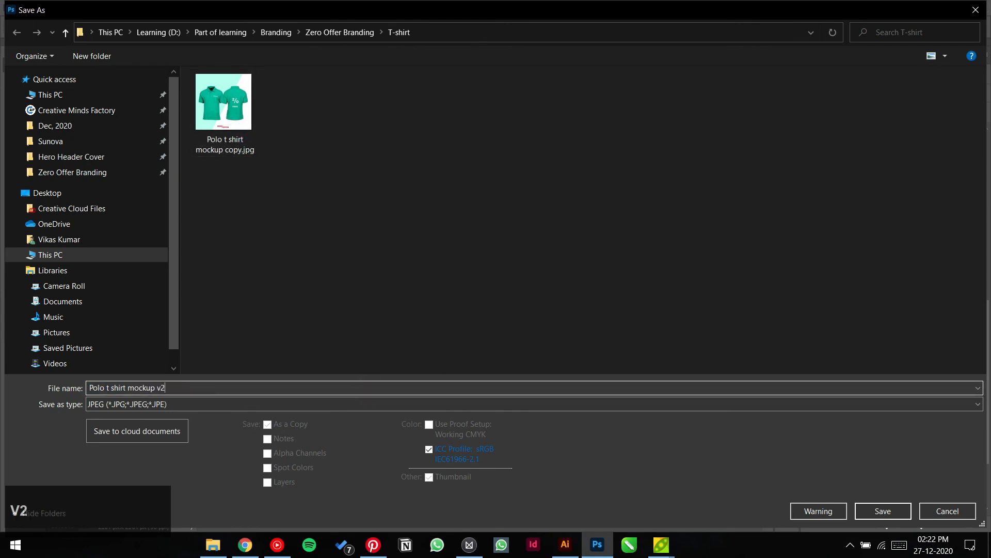
{"action": "left_click", "coordinate": [542, 241]}
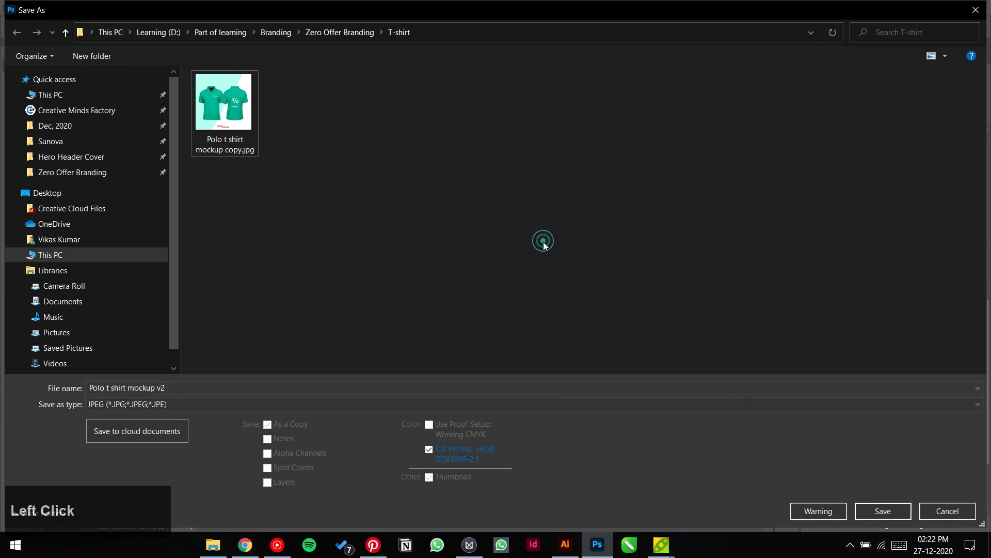
{"action": "left_click", "coordinate": [878, 512]}
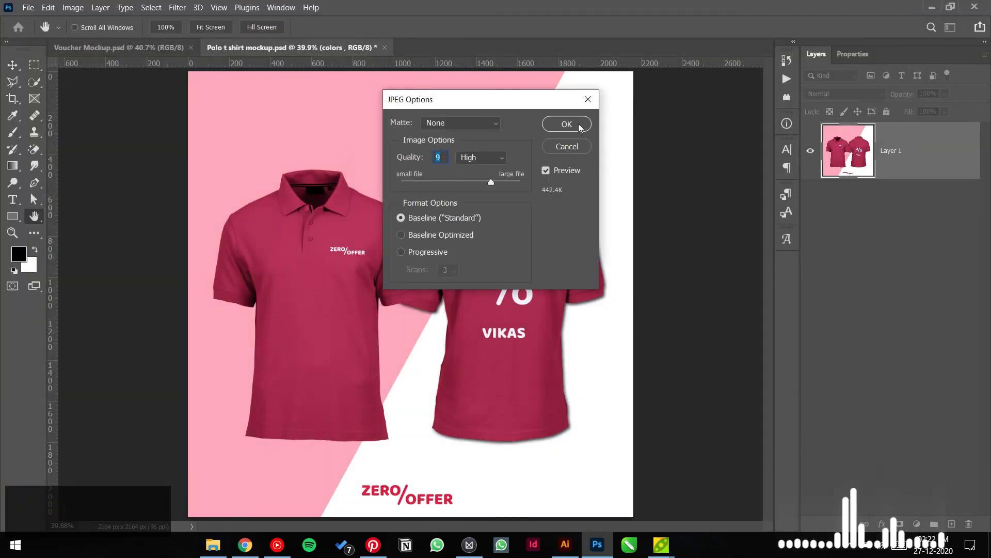
{"action": "left_click", "coordinate": [578, 127]}
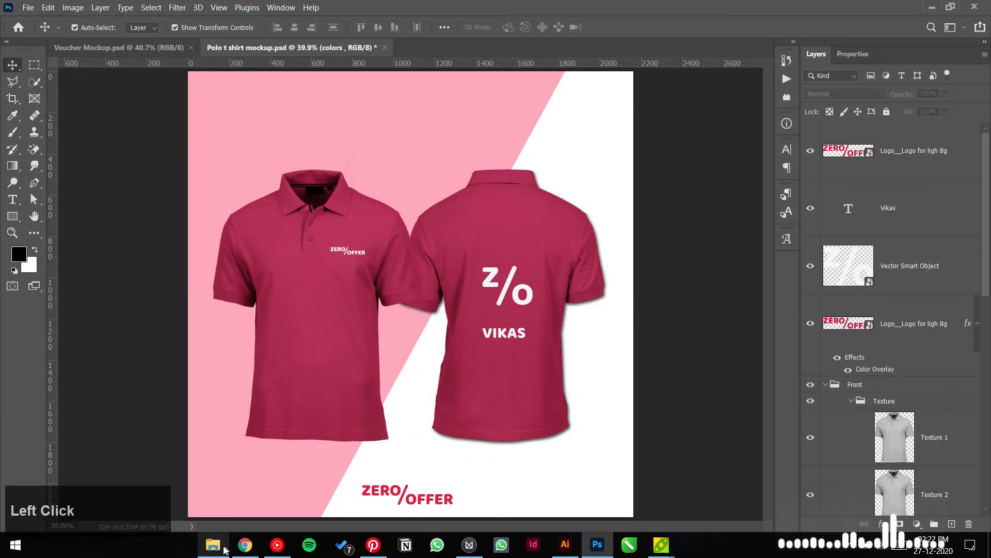
Step: Switch to File Explorer, open Polo t shirt mockup v2.jpg from Zero Offer Branding's T-shirt folder, and browse to the previous image
{"action": "left_click", "coordinate": [214, 545]}
{"action": "left_click", "coordinate": [103, 221]}
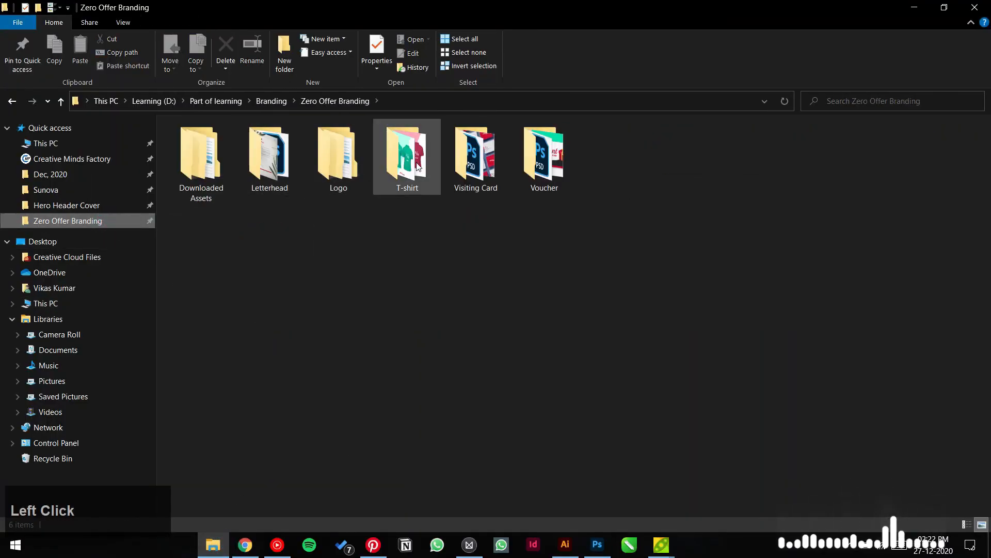
{"action": "double_click", "coordinate": [427, 163]}
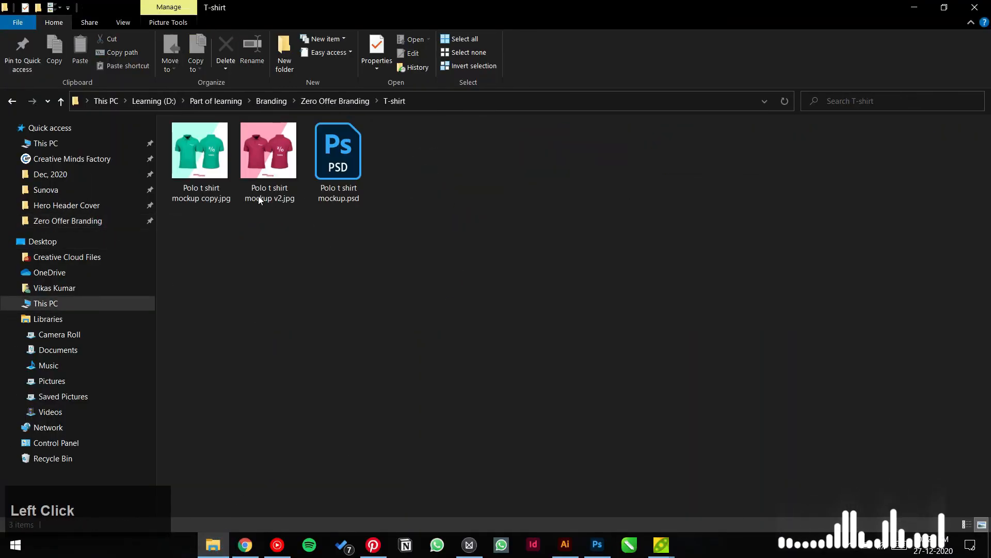
{"action": "left_click", "coordinate": [268, 165]}
{"action": "double_click", "coordinate": [268, 165]}
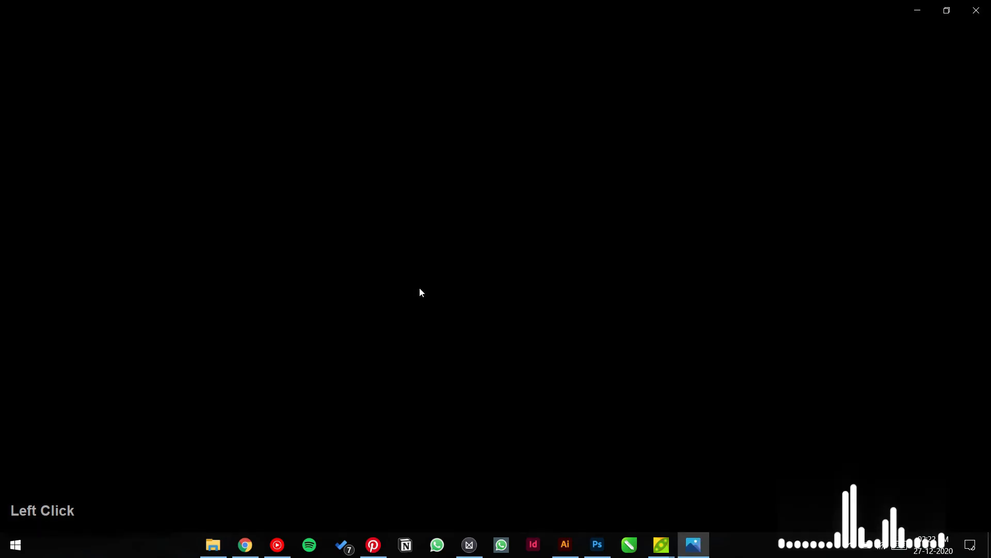
{"action": "key", "text": "Left"}
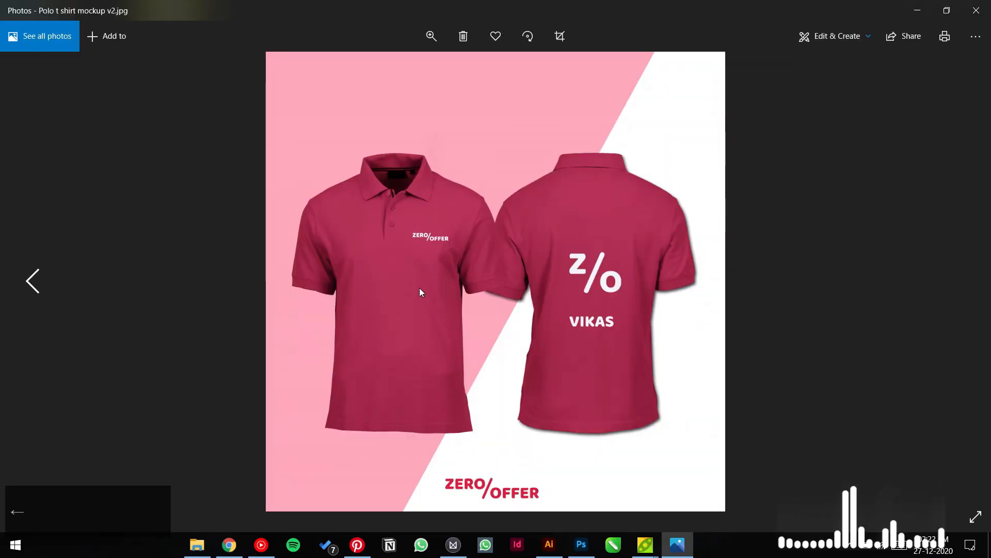